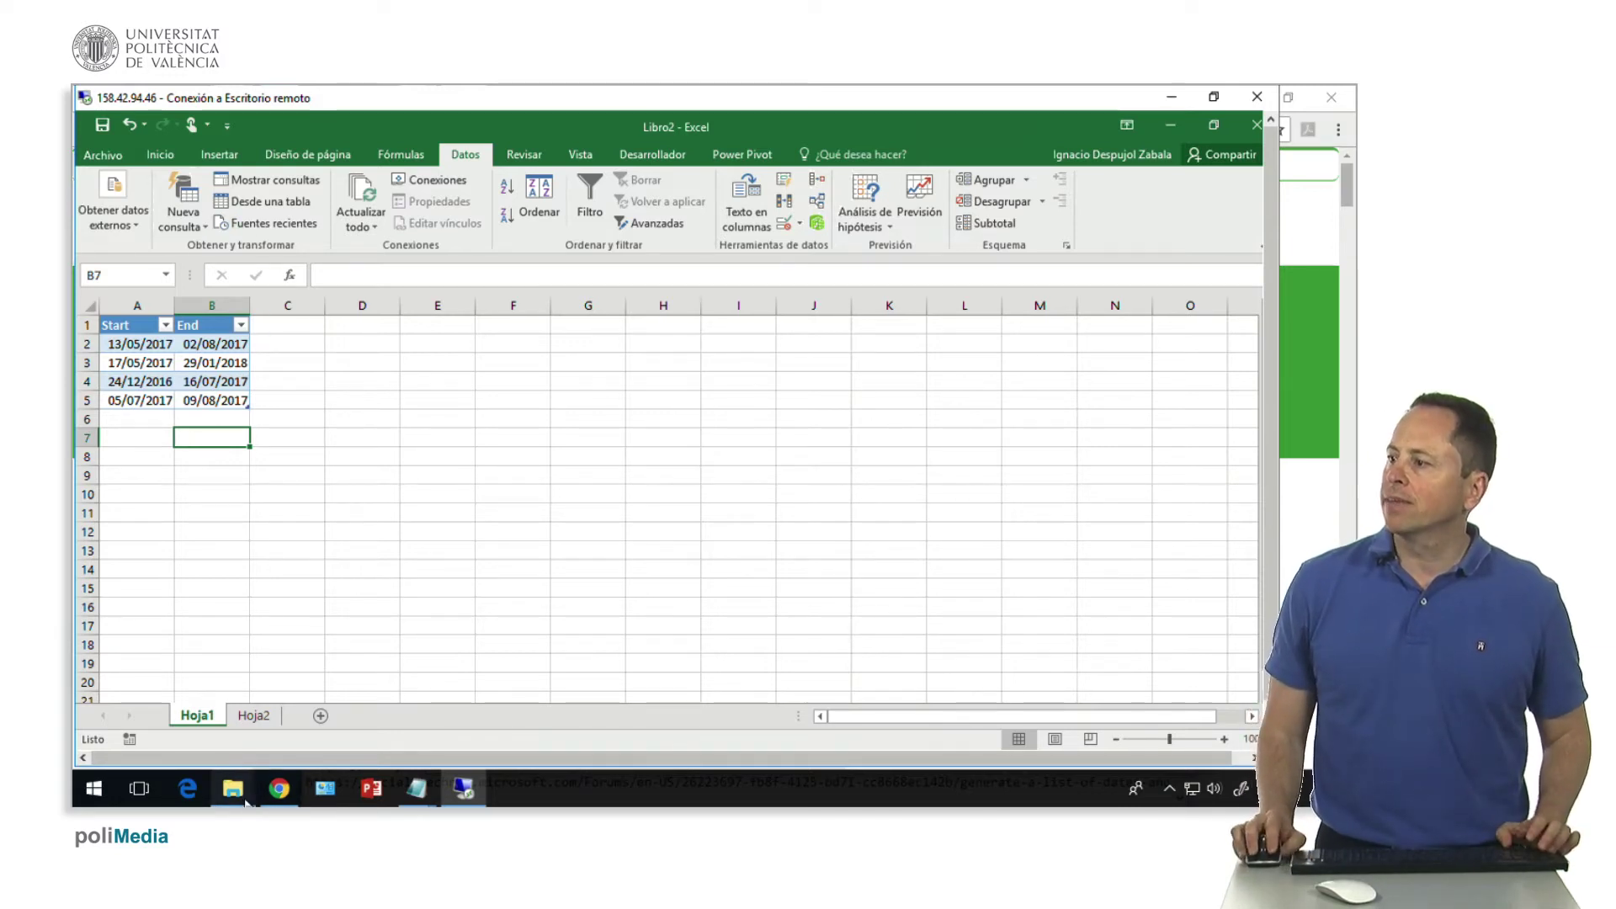
Return from the article to Excel and start a new blank query
click(279, 788)
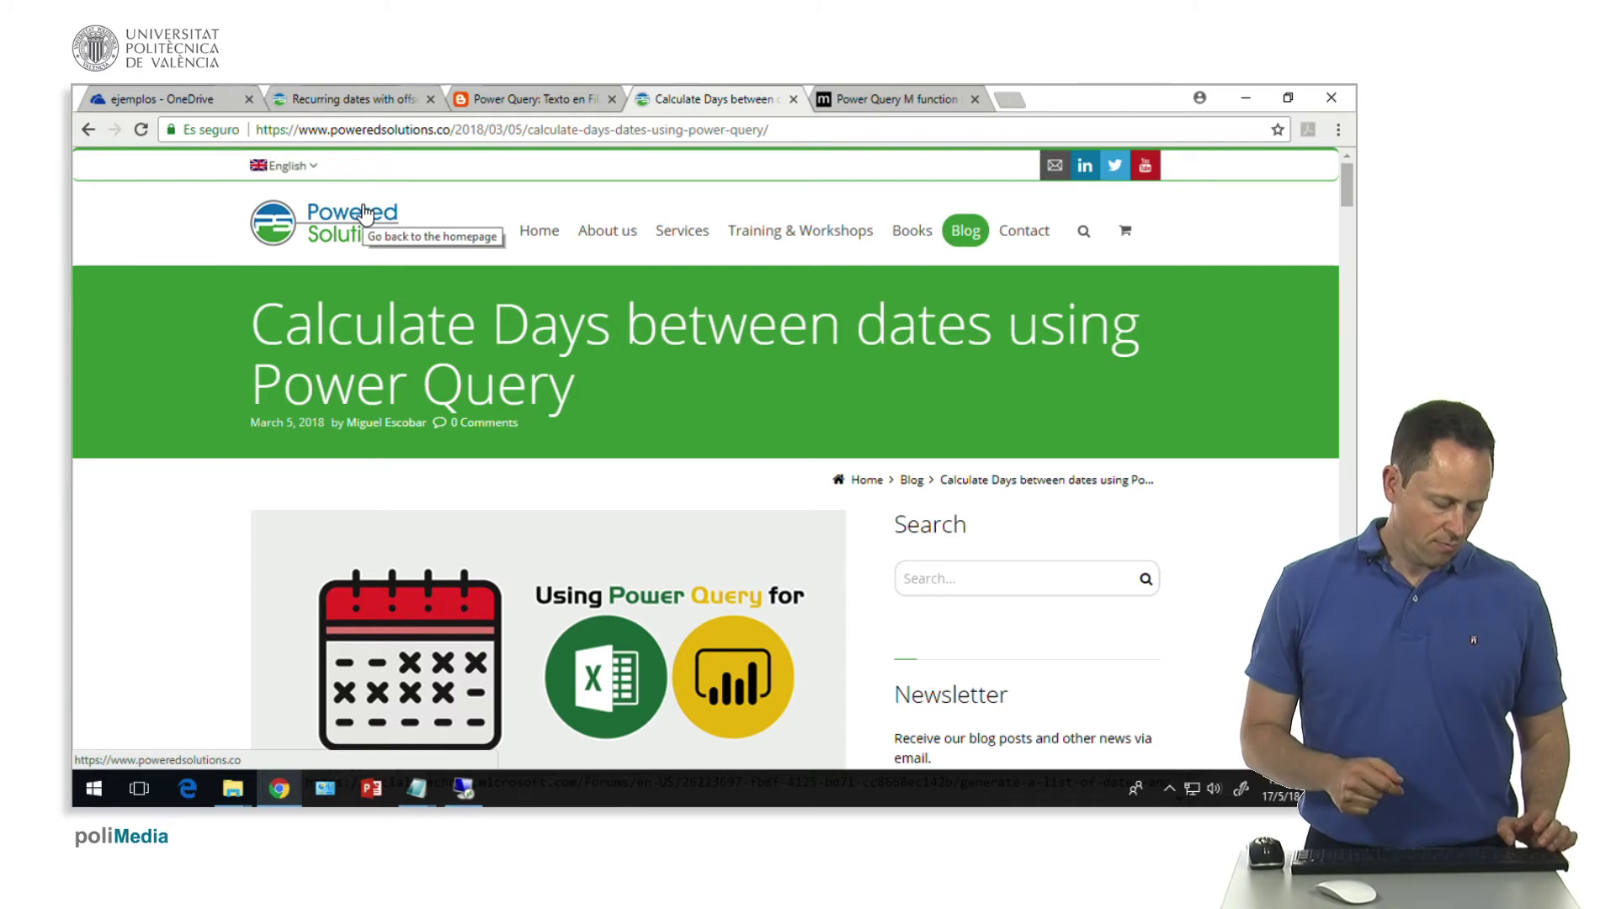
key(alt+Tab)
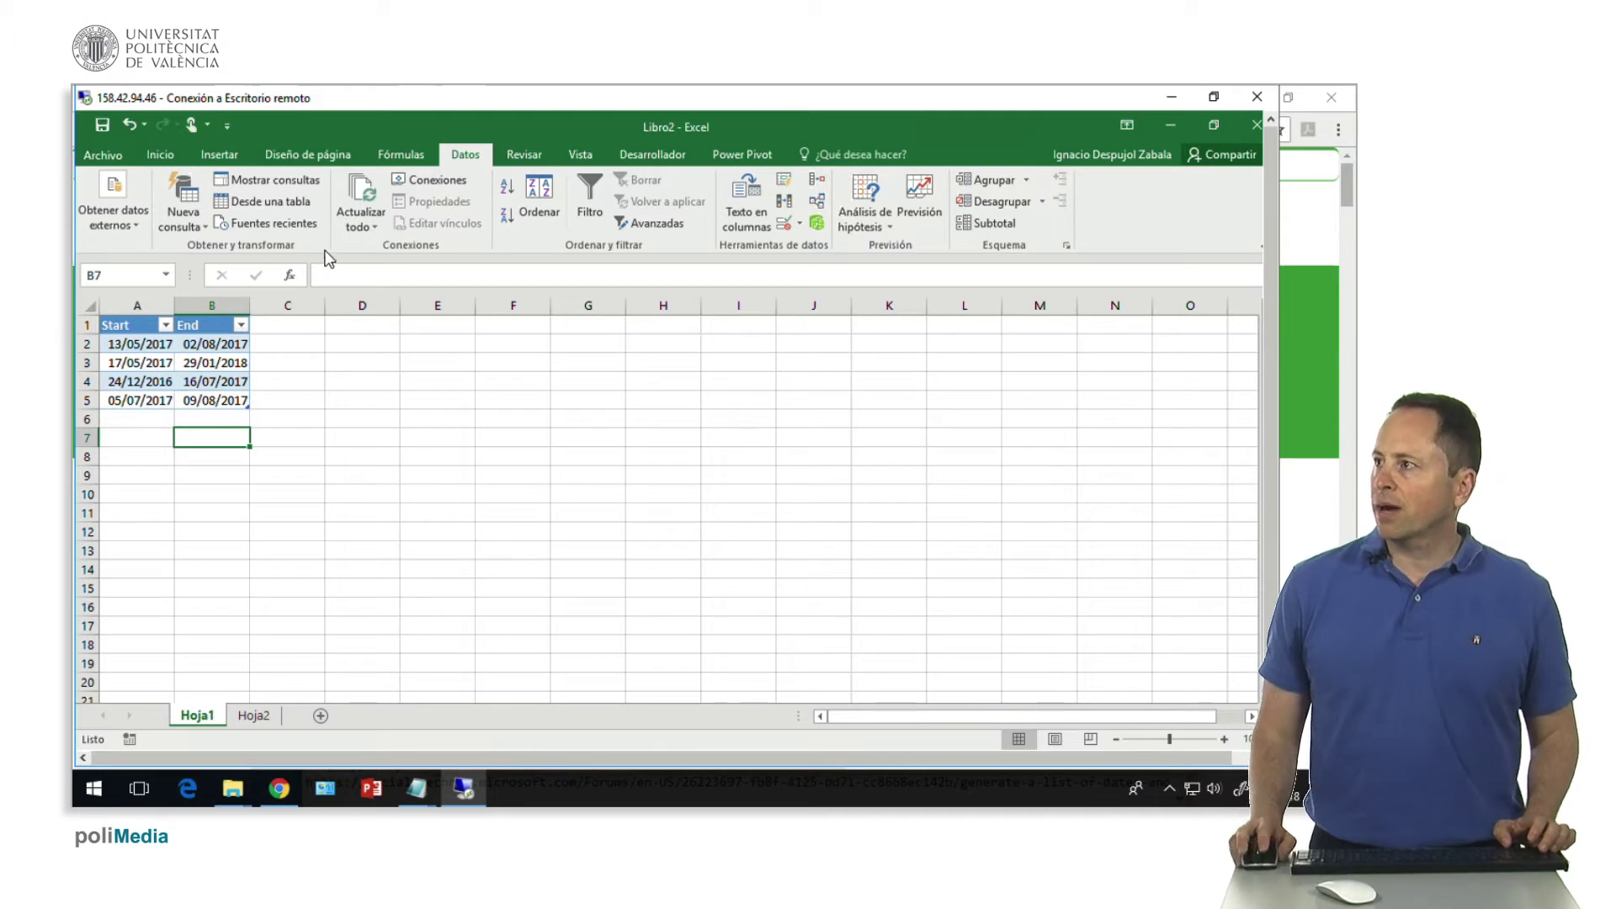
click(196, 225)
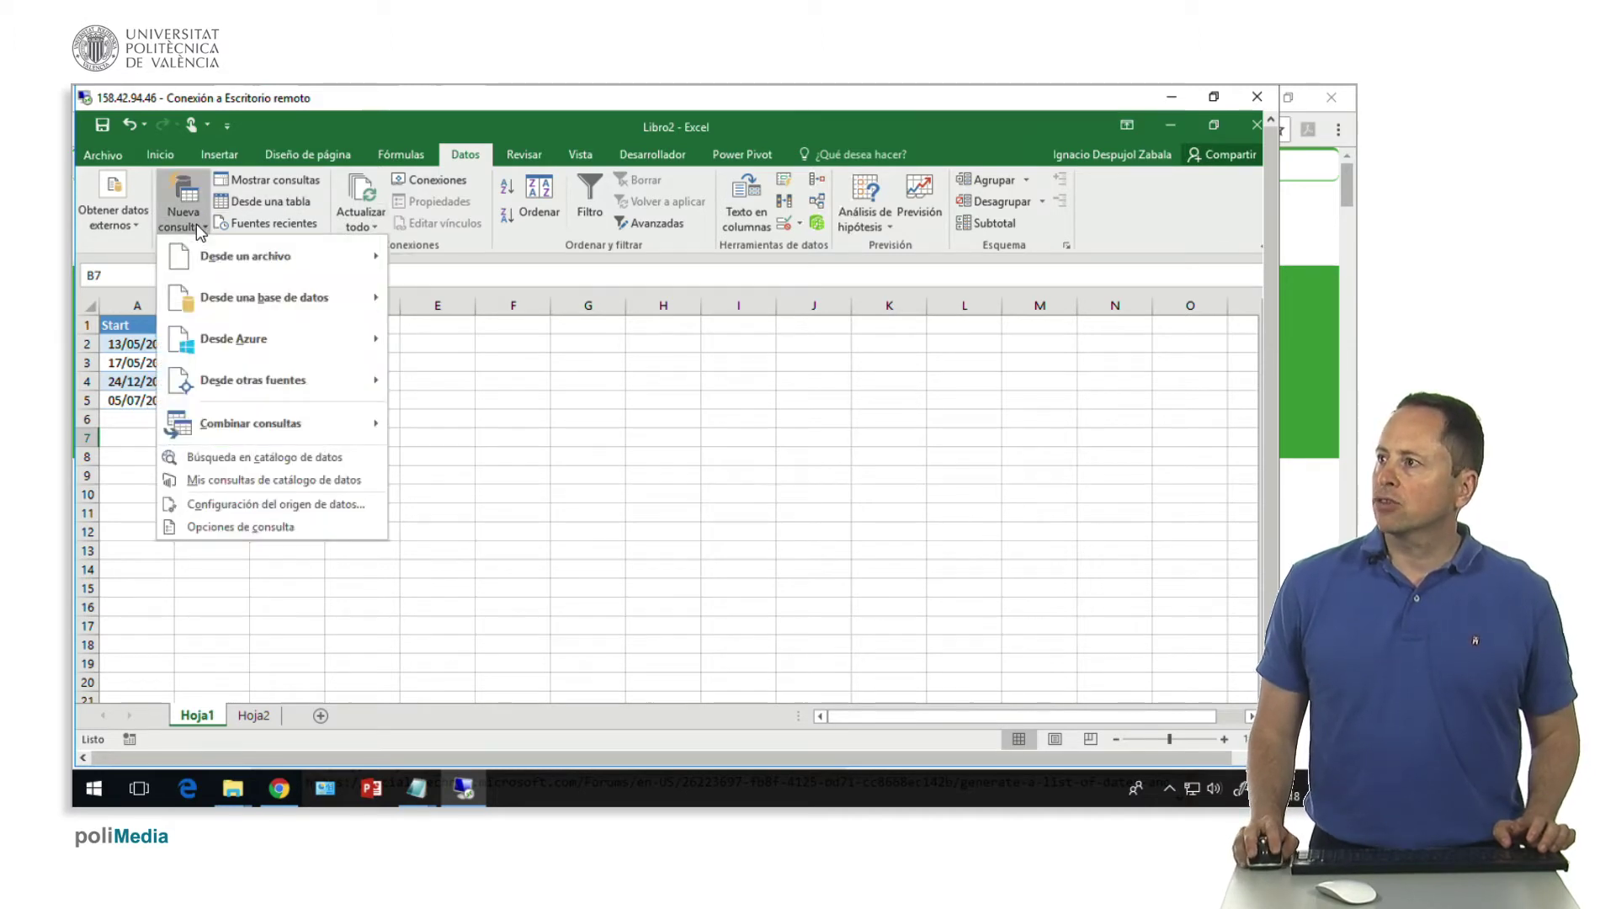
mouse_move(252, 380)
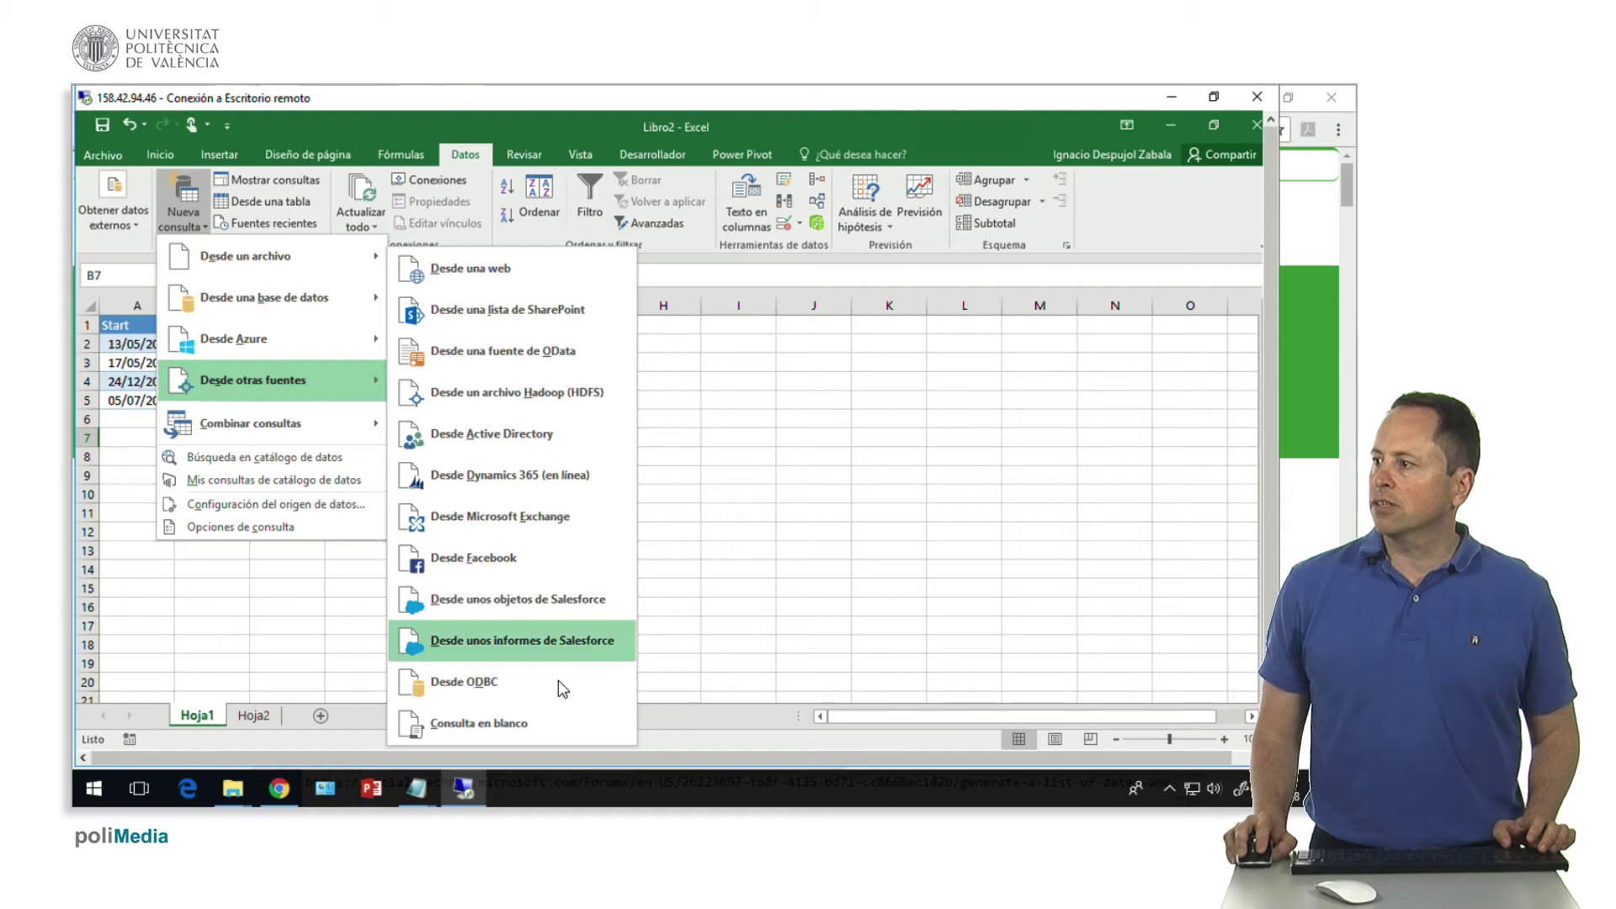
click(542, 717)
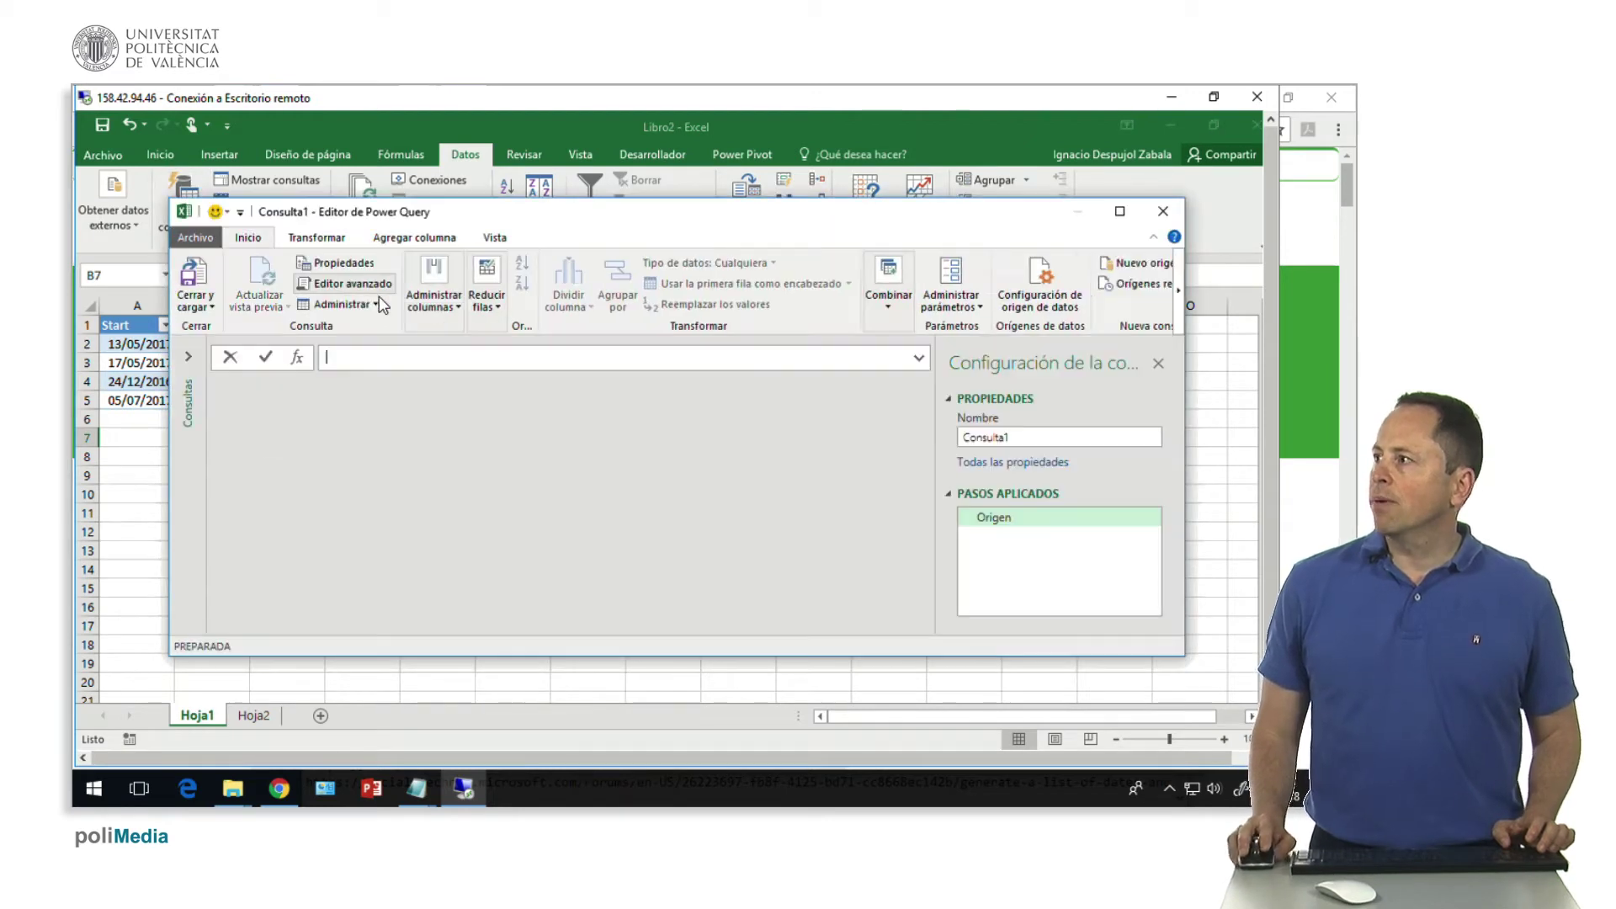
Create a Date parameter named Inicio with current value 1/3/2017
click(946, 281)
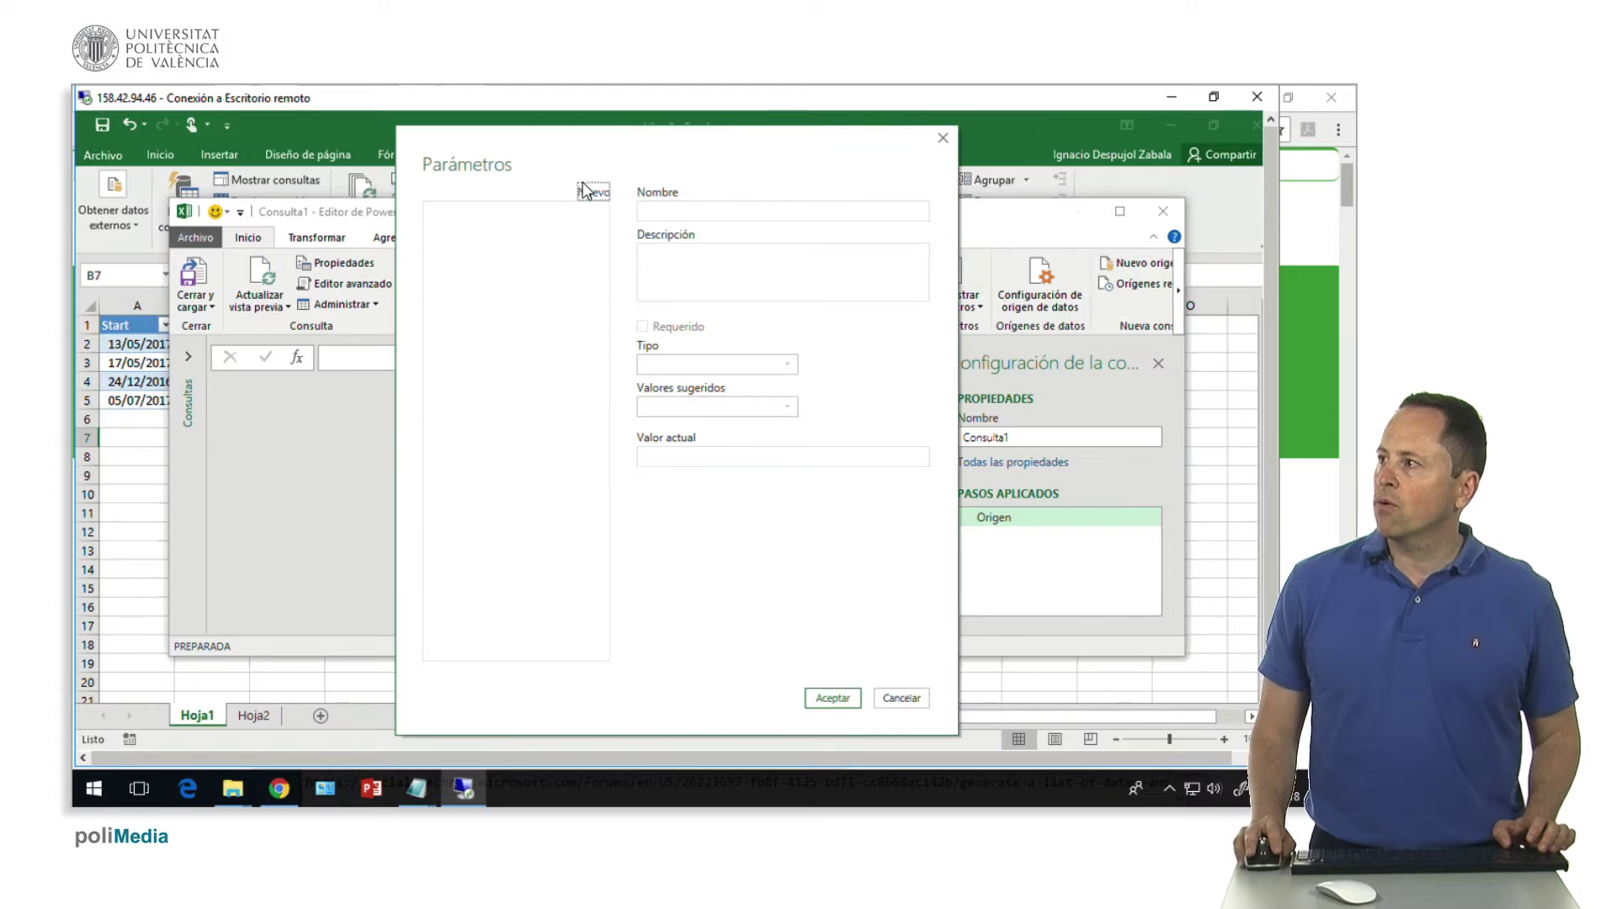
click(586, 192)
click(695, 210)
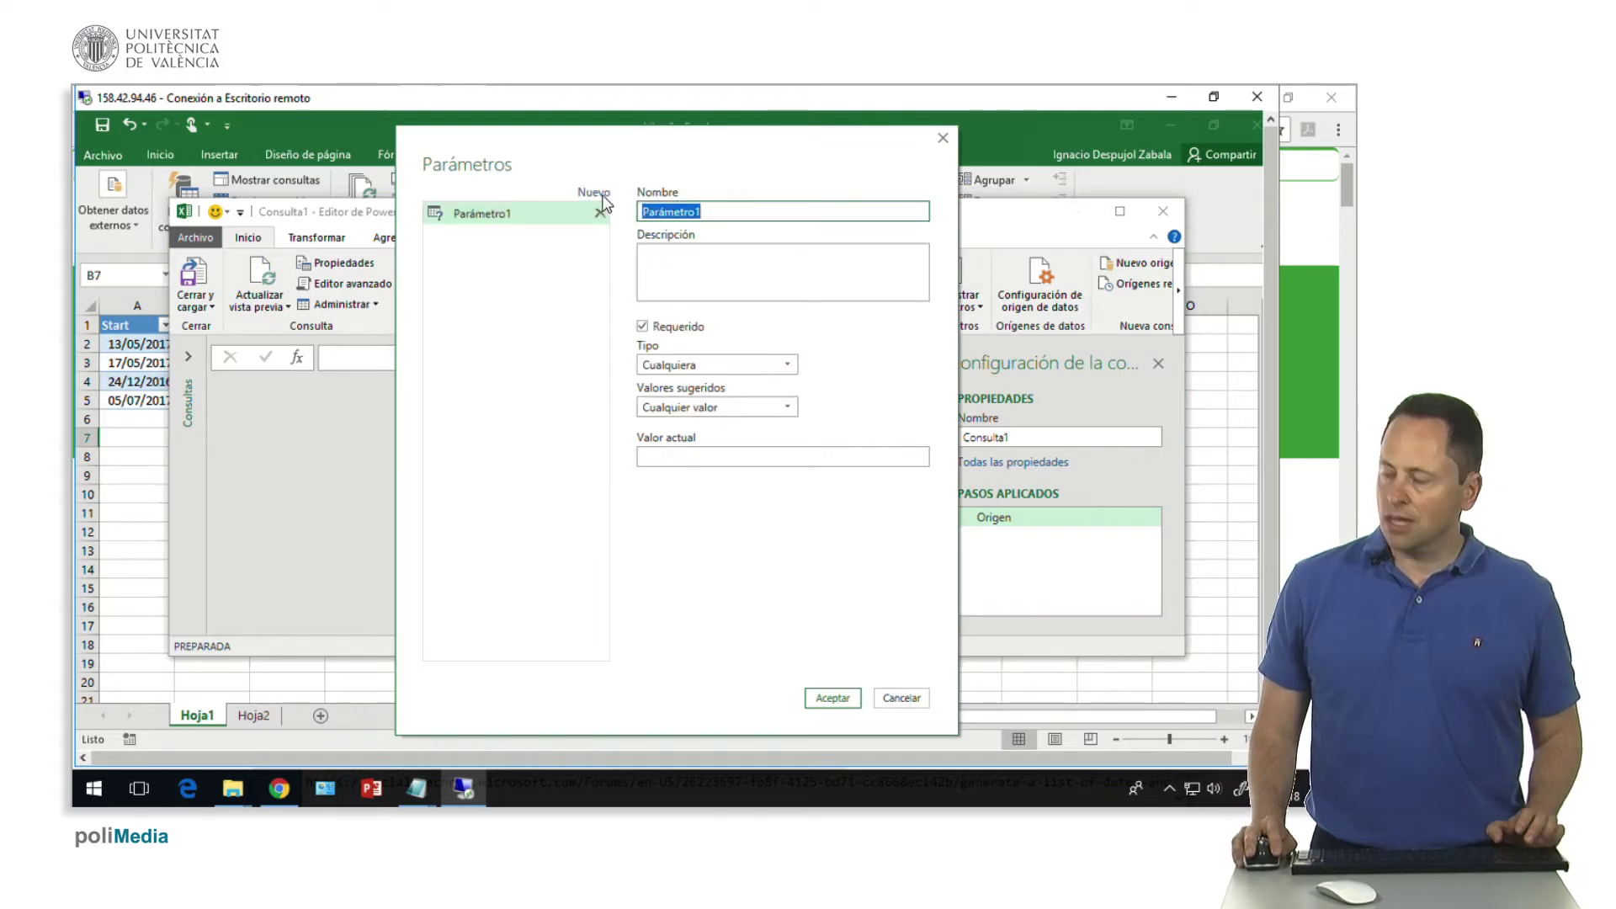
text(Inicio)
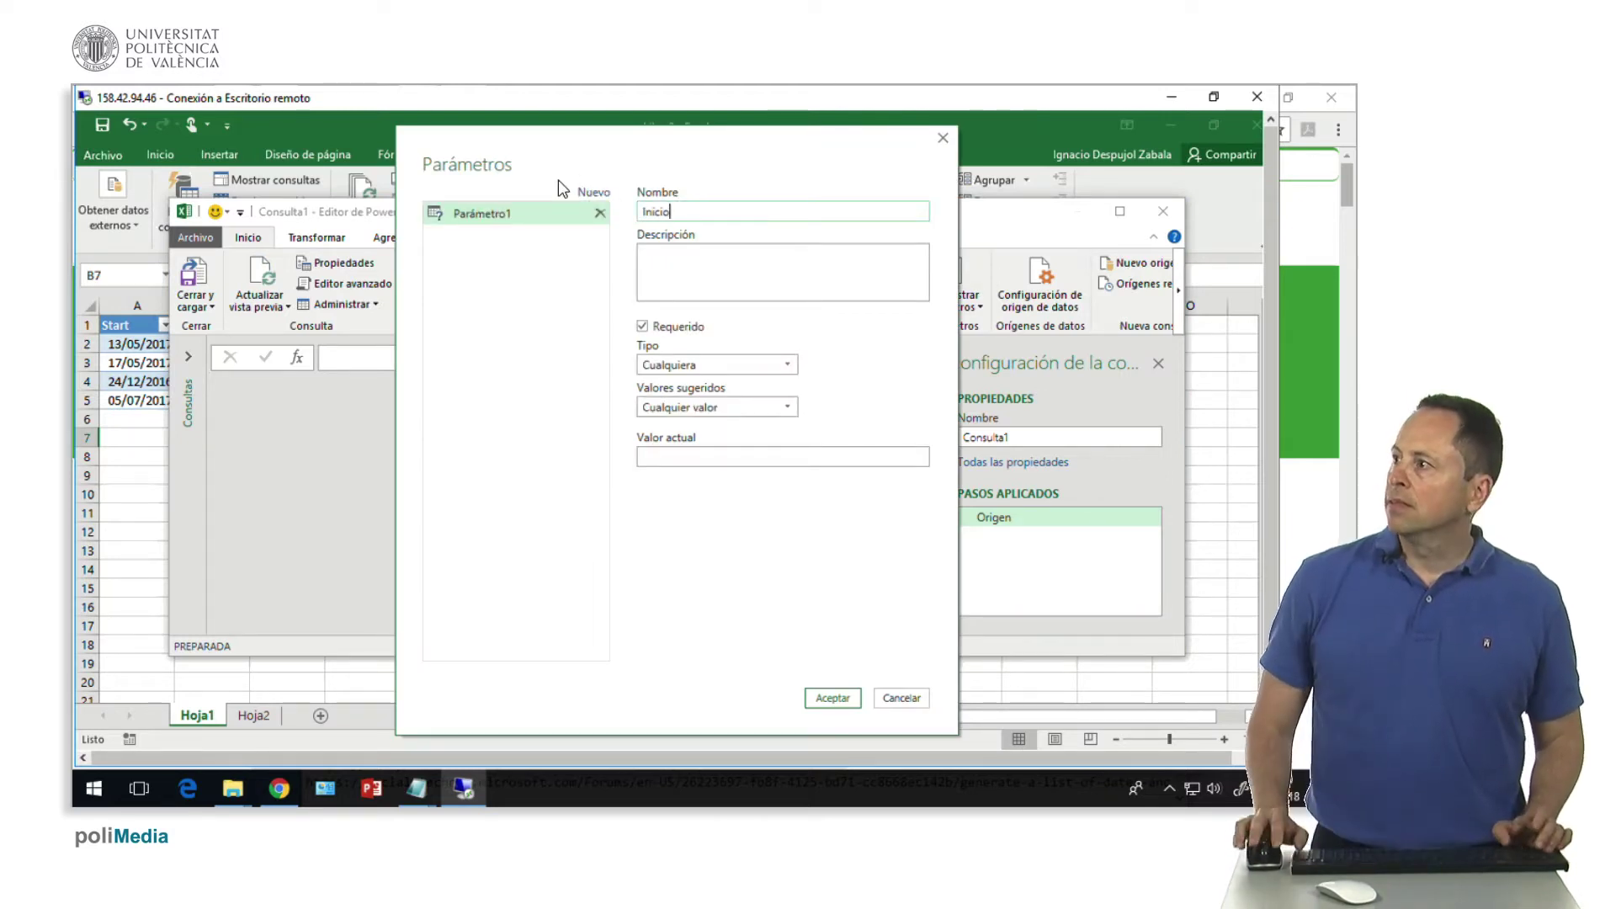
click(669, 366)
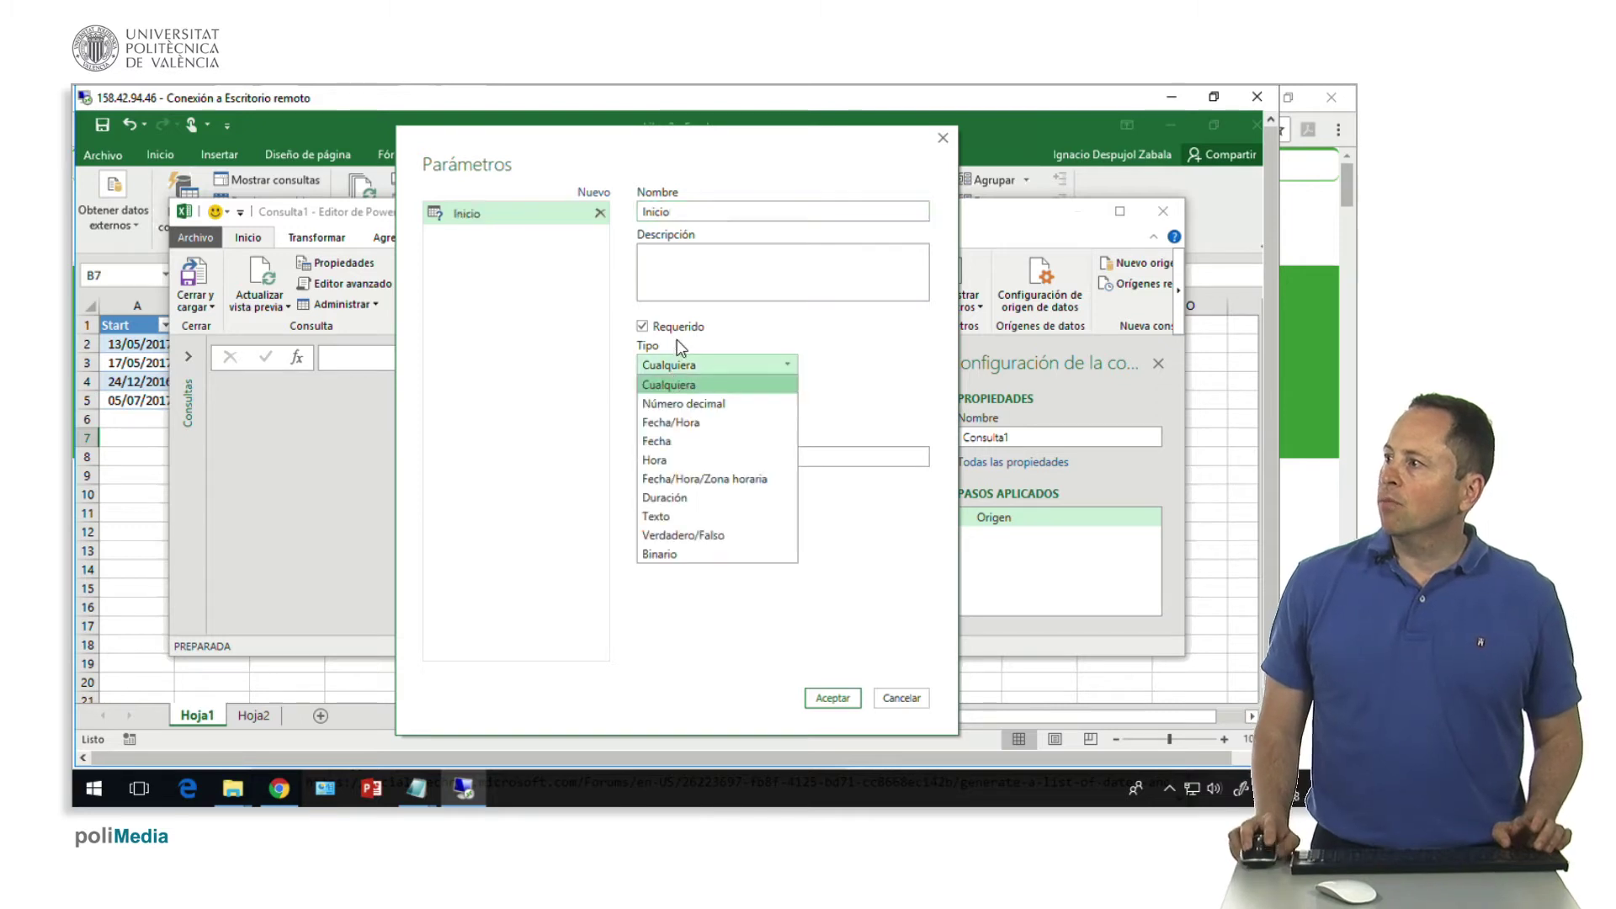
click(662, 439)
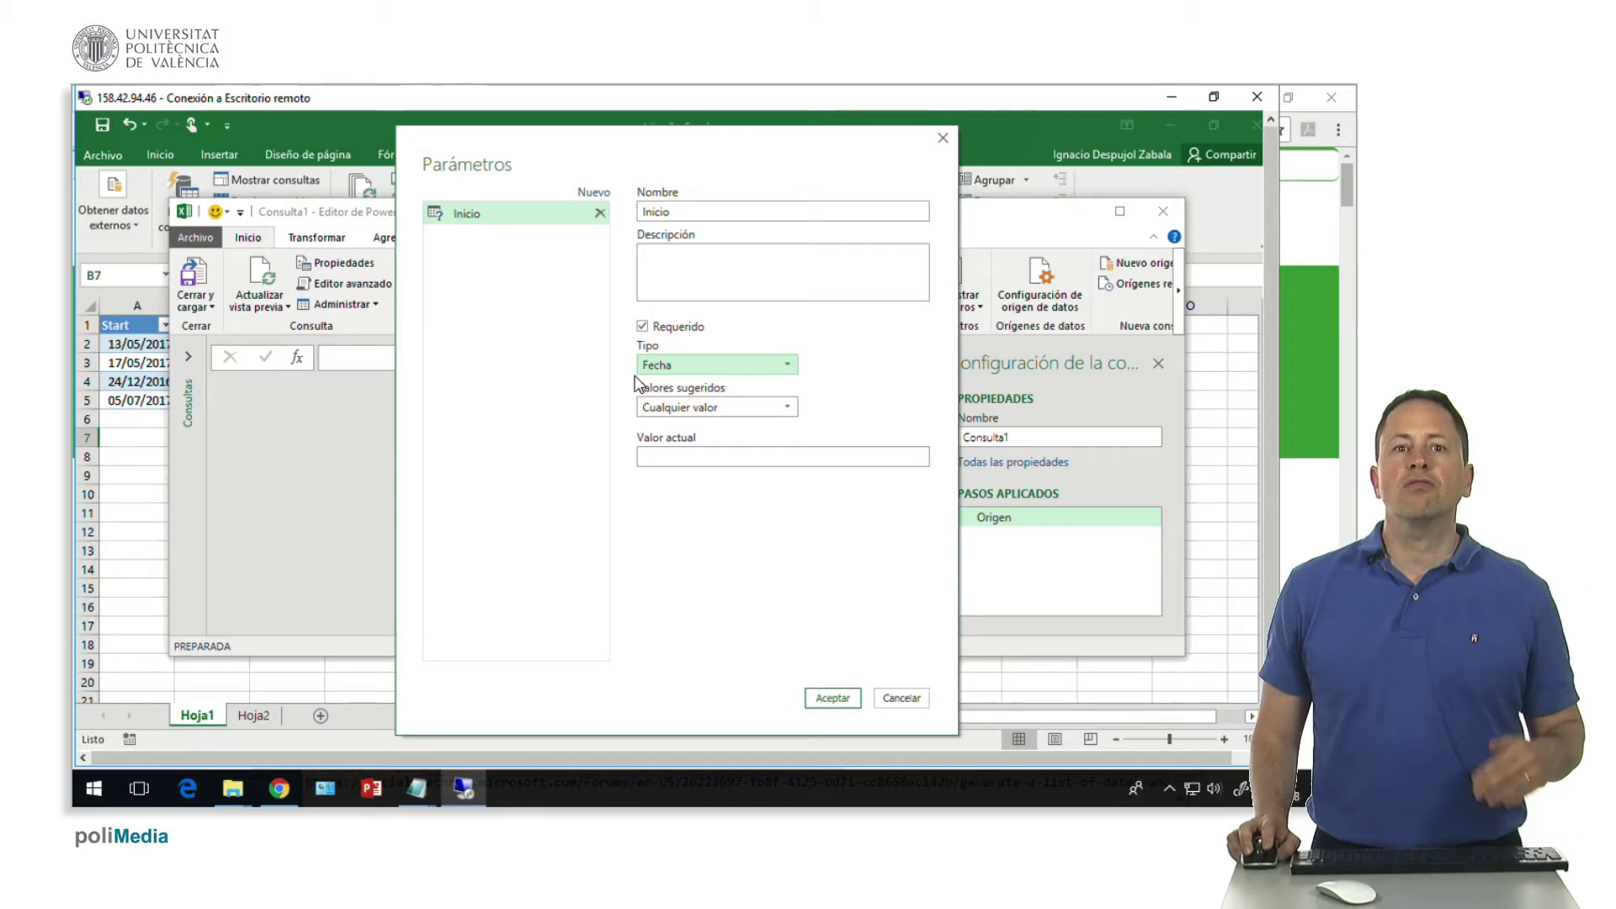
click(704, 408)
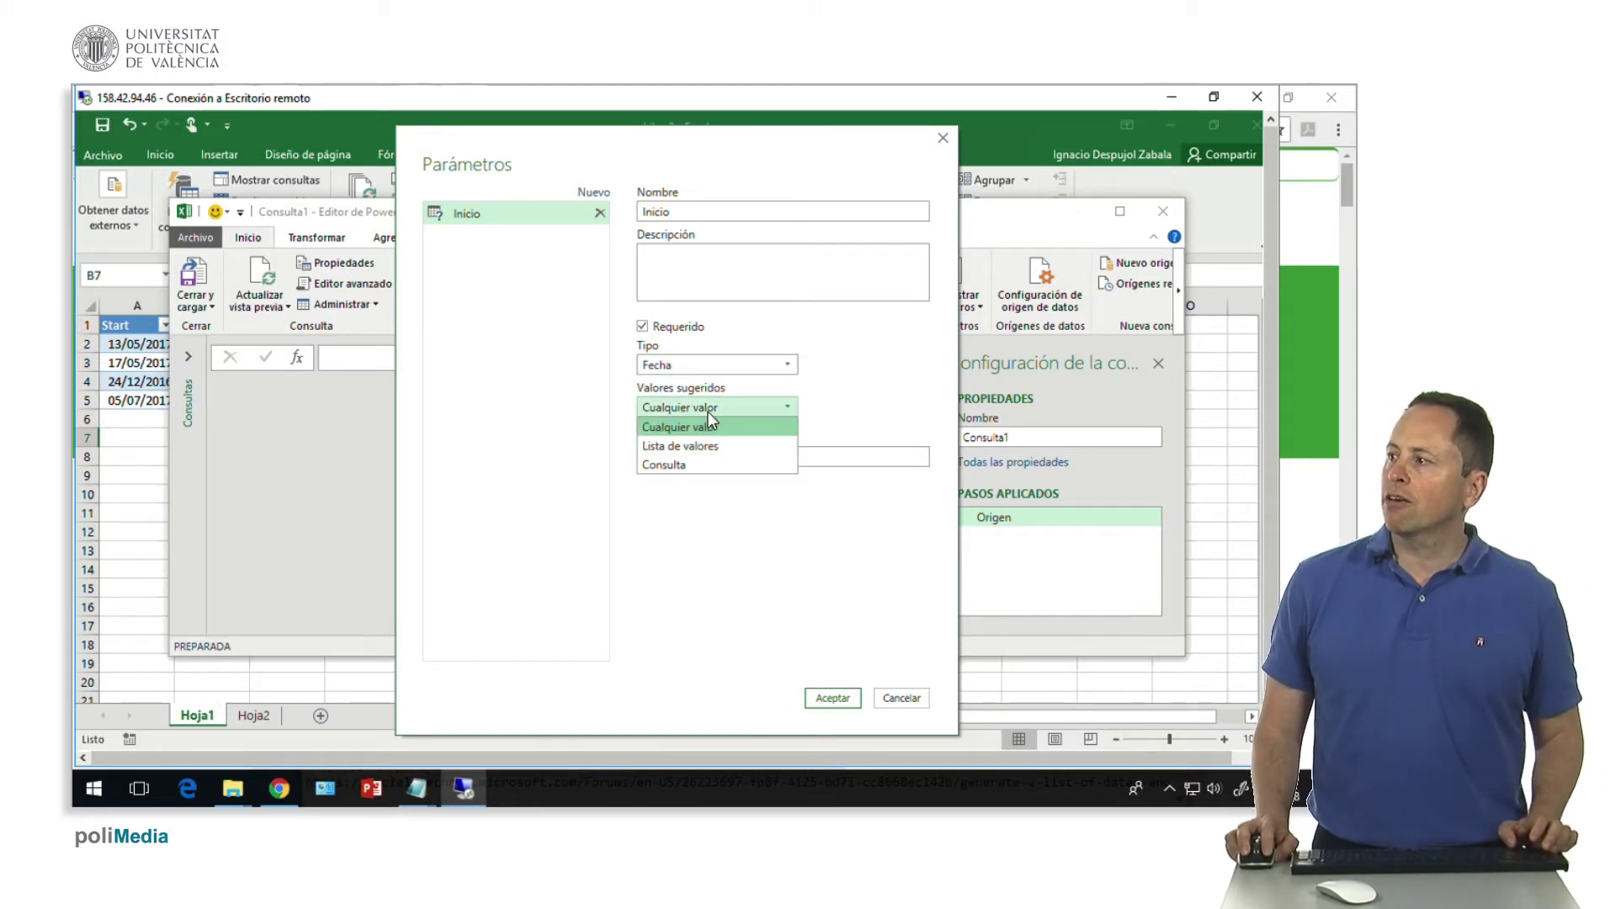
click(708, 418)
click(695, 456)
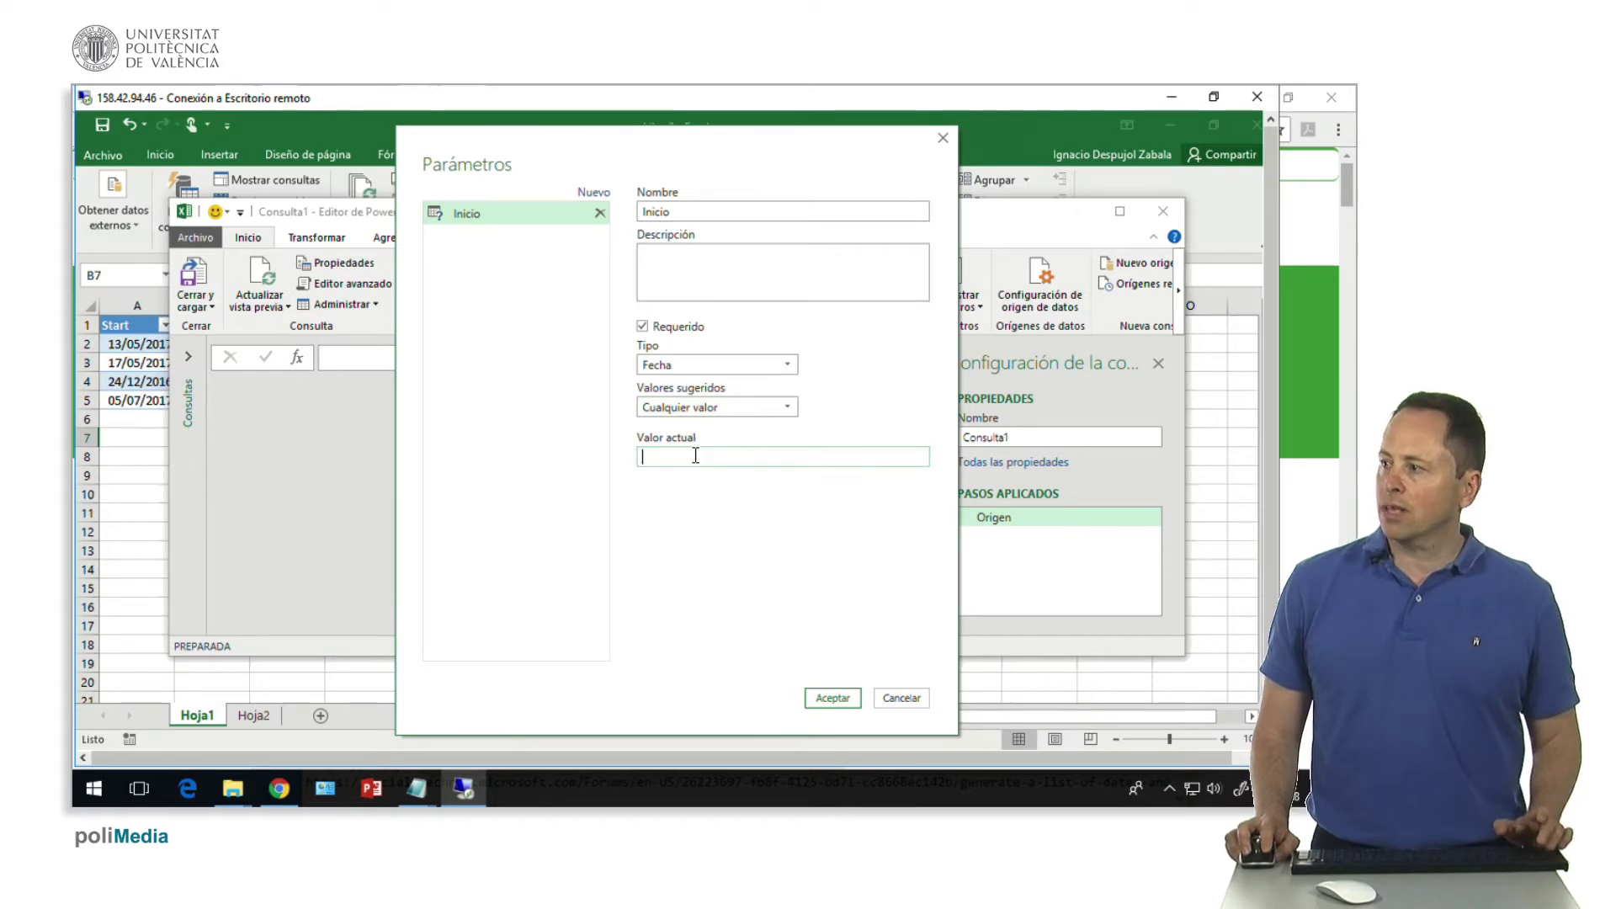
text(1/3/201)
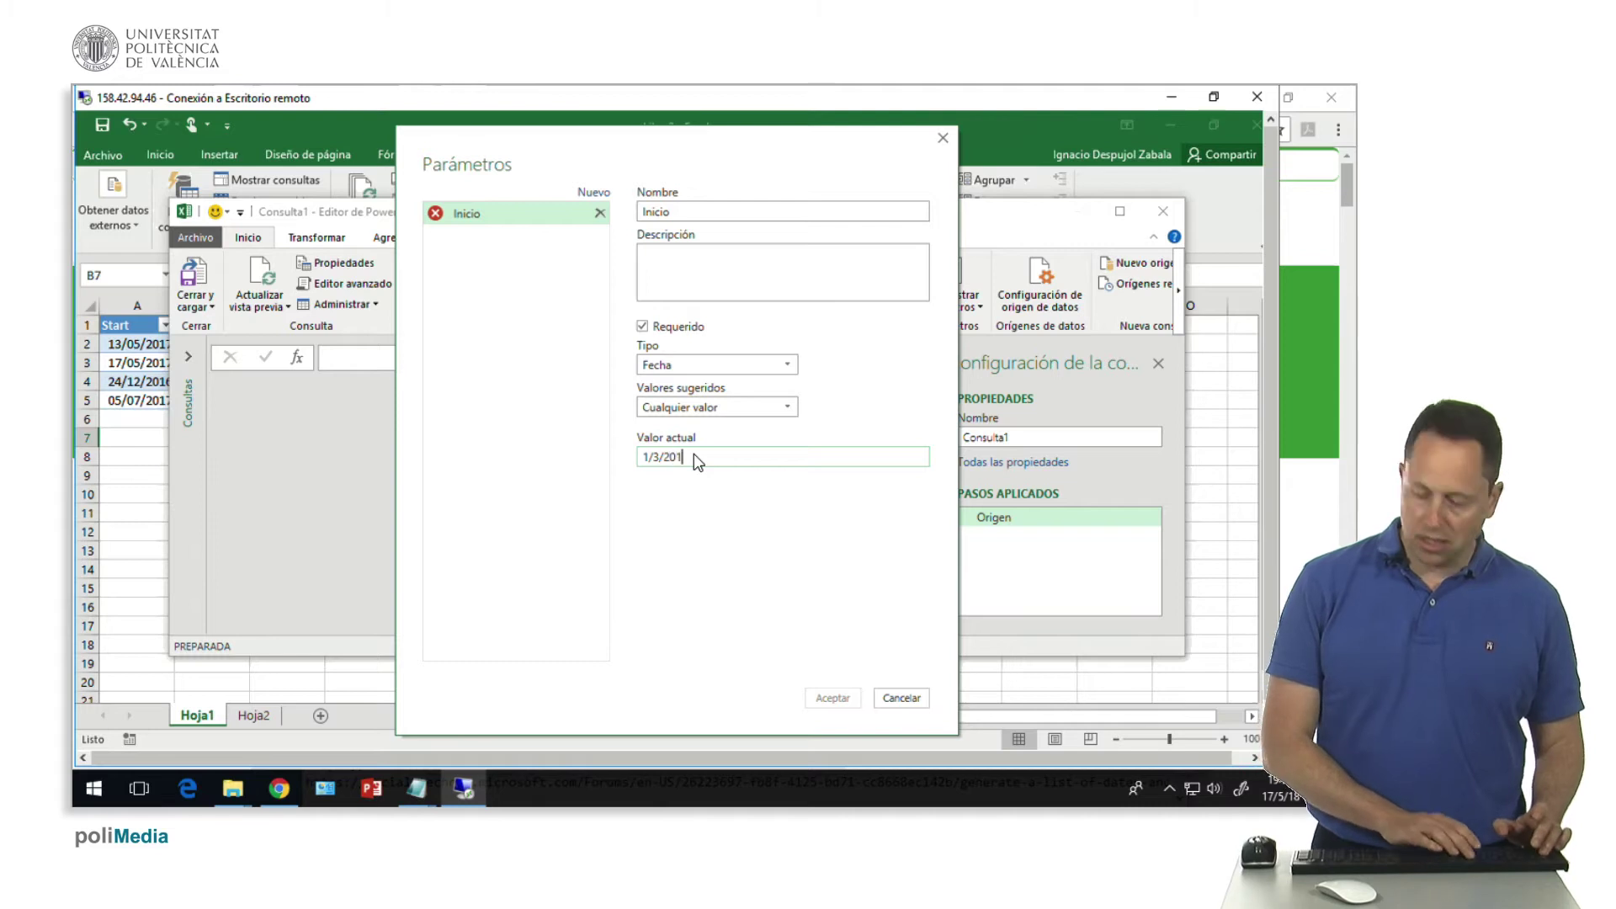
text(7)
click(833, 697)
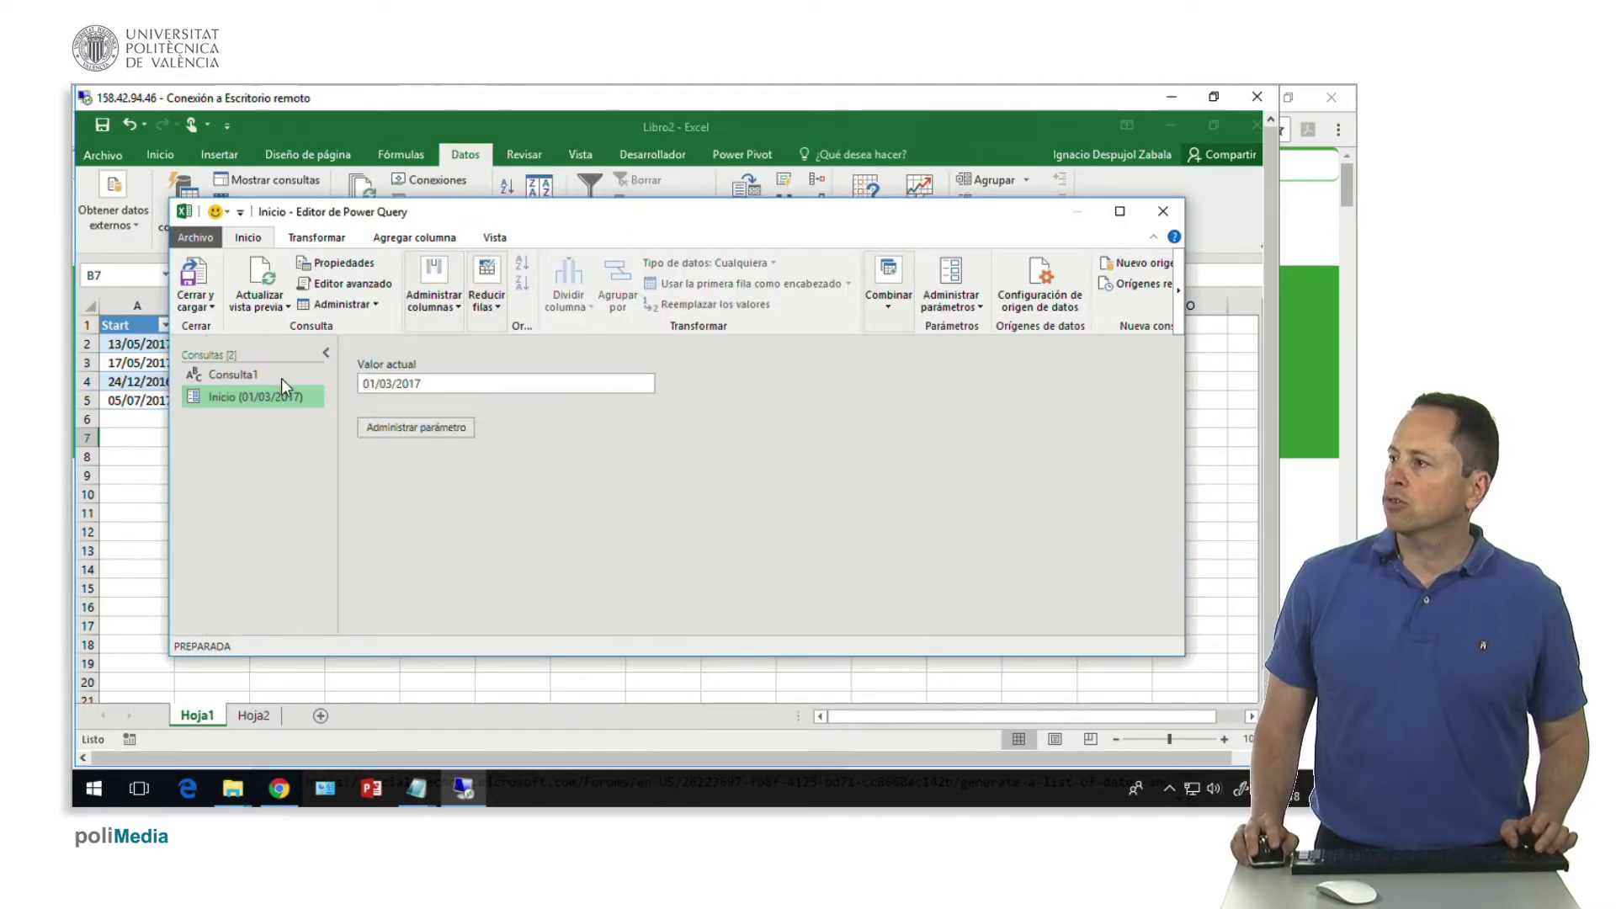
click(951, 274)
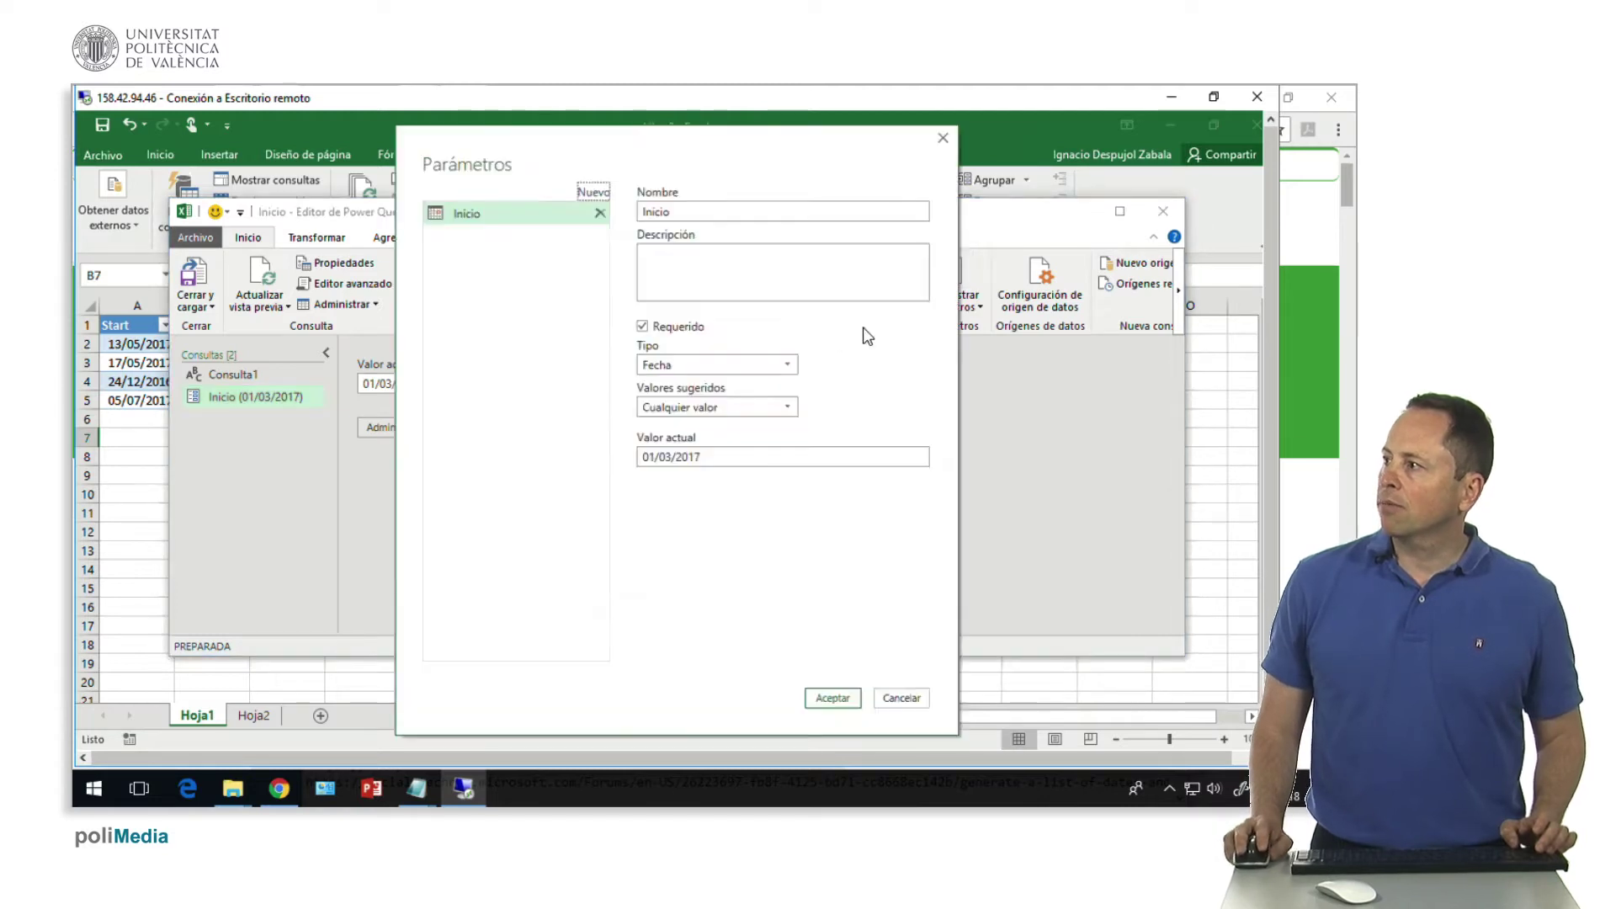
Add a Date parameter Fin with current value 4/4/2018, then select Consulta1
click(596, 201)
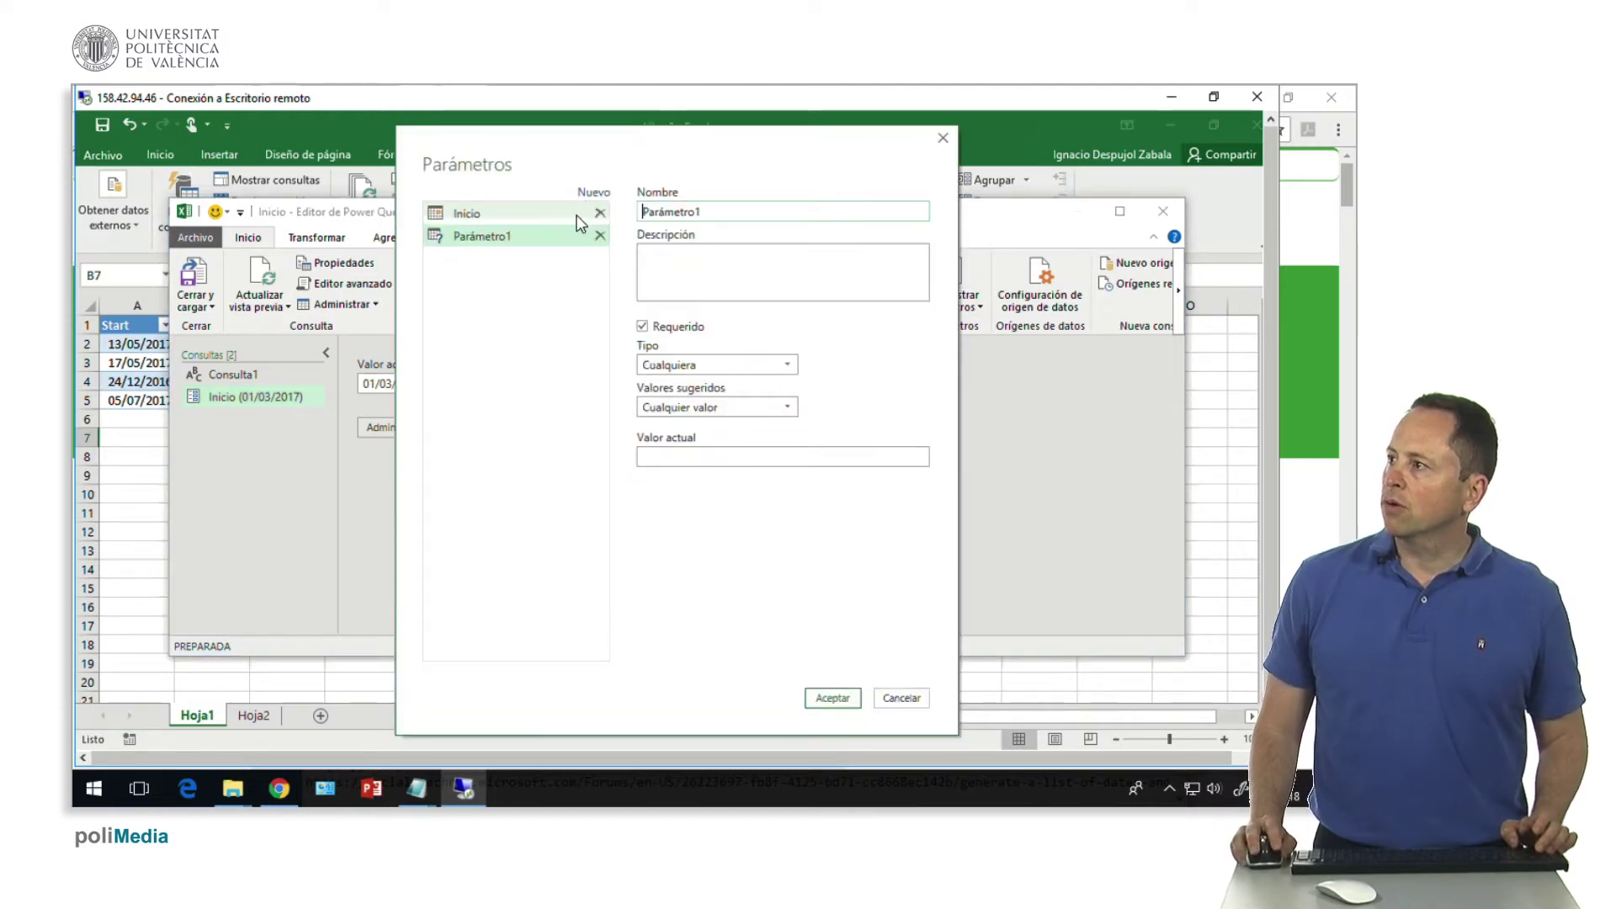
drag(712, 211, 619, 212)
text(Fin)
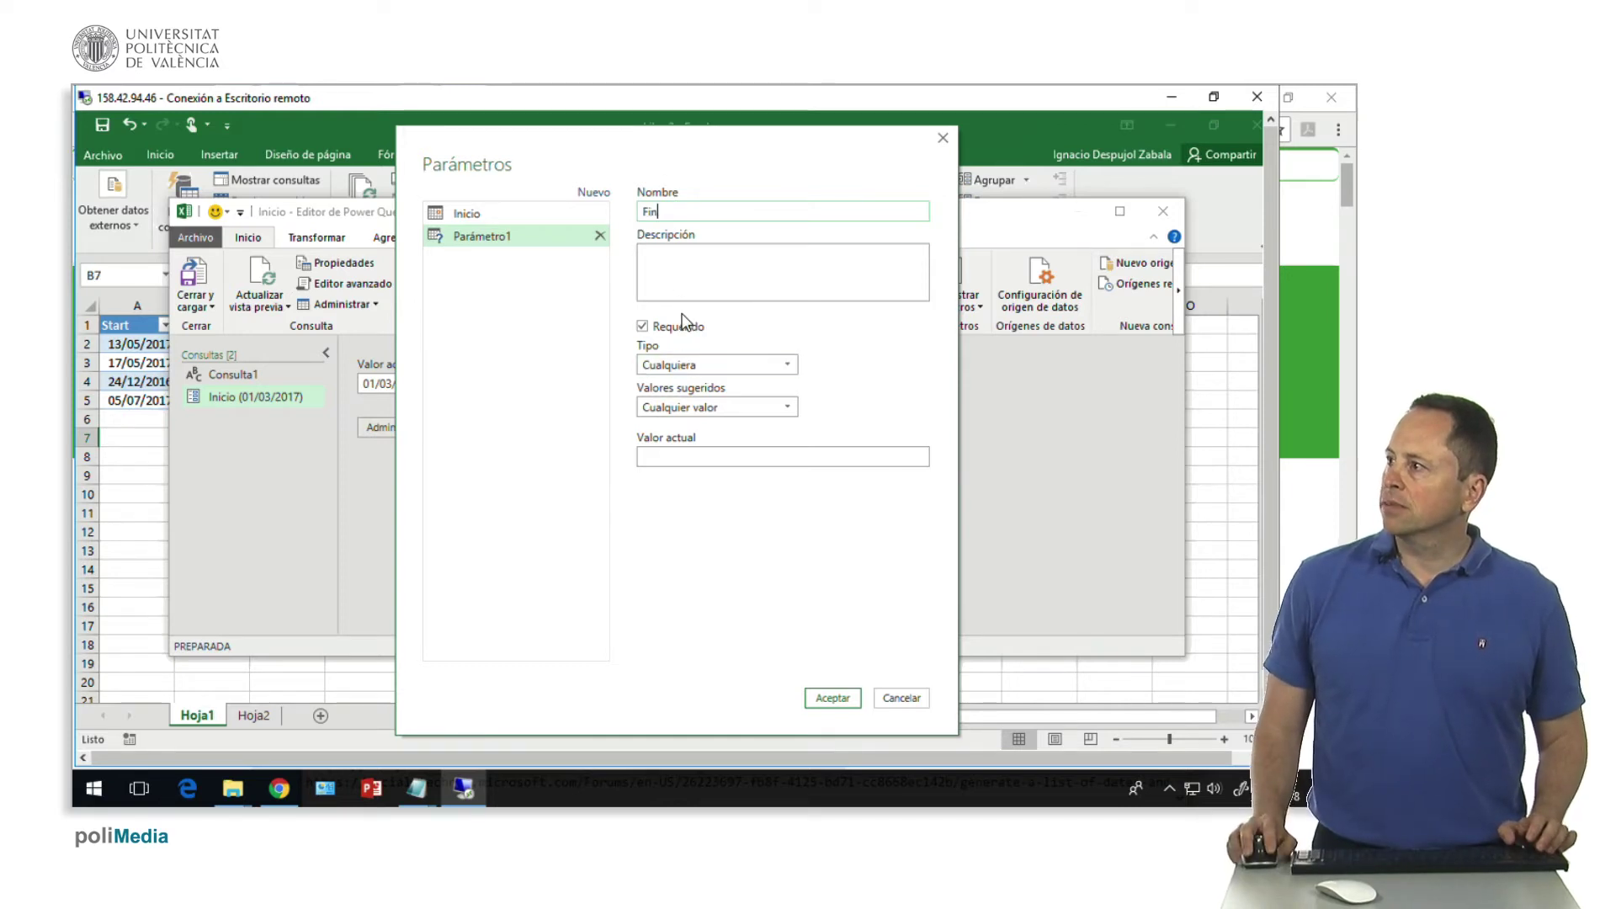
click(672, 364)
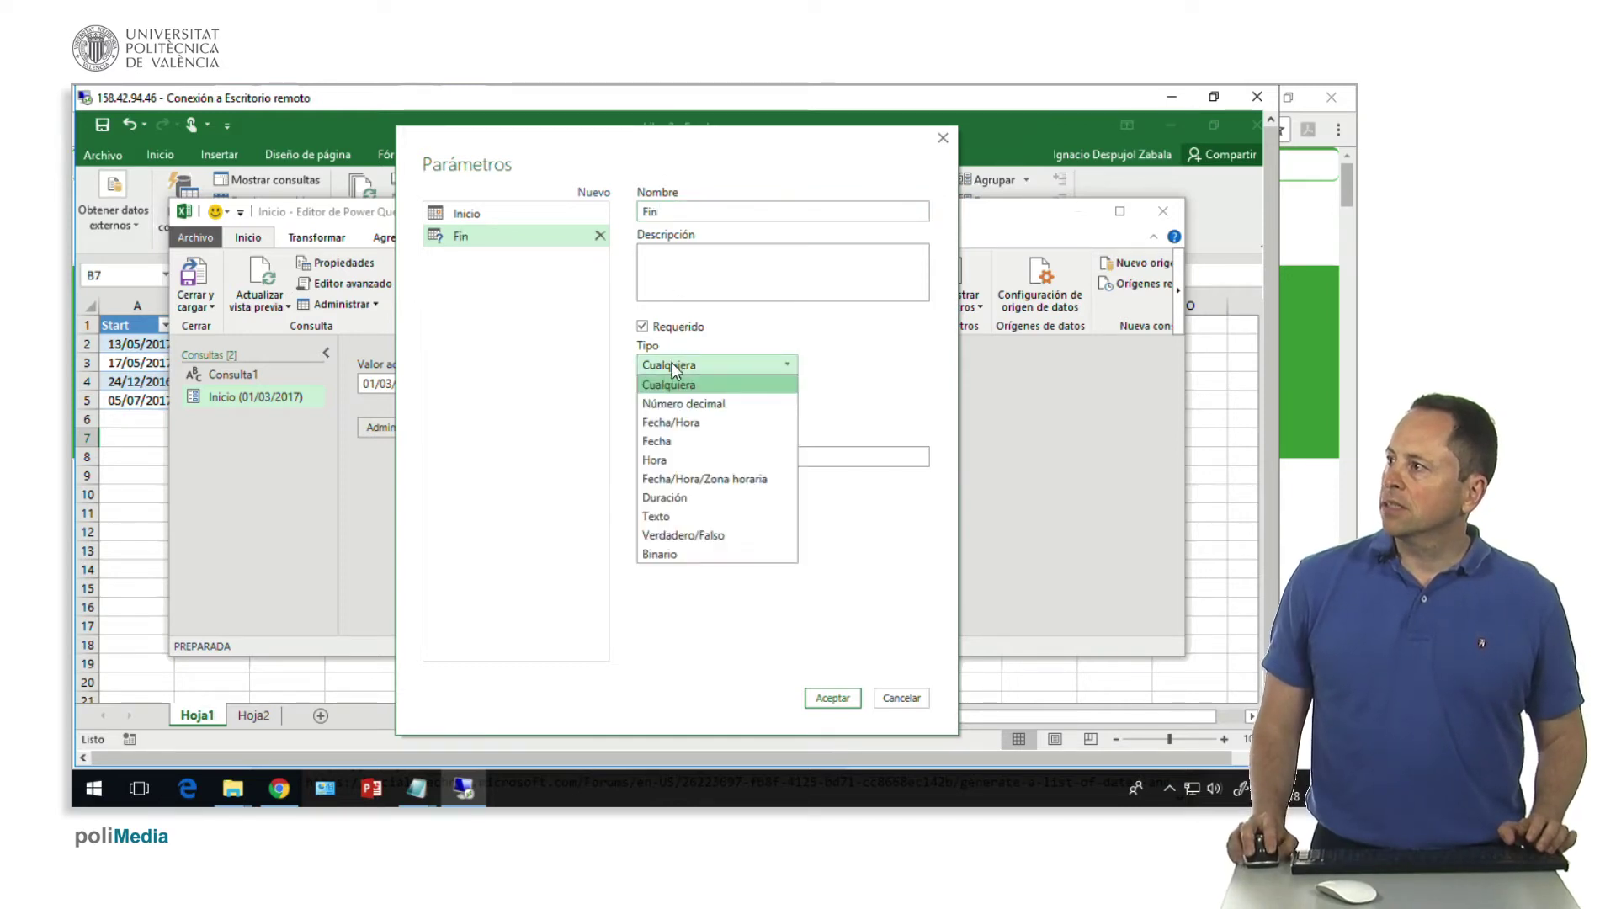
click(674, 440)
click(669, 455)
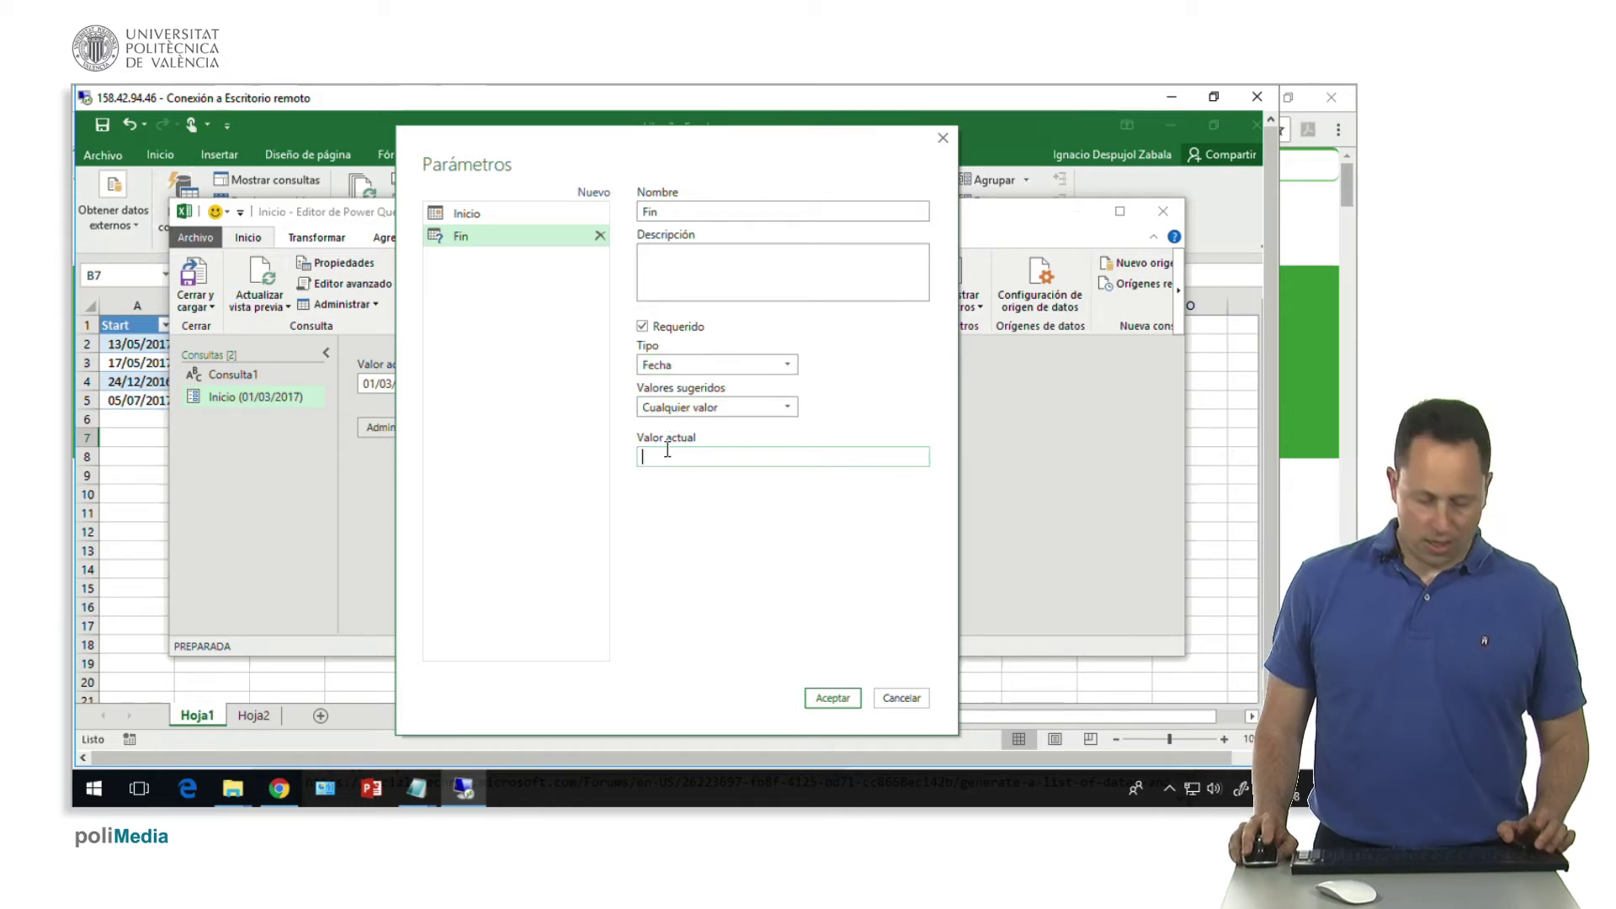
text(4)
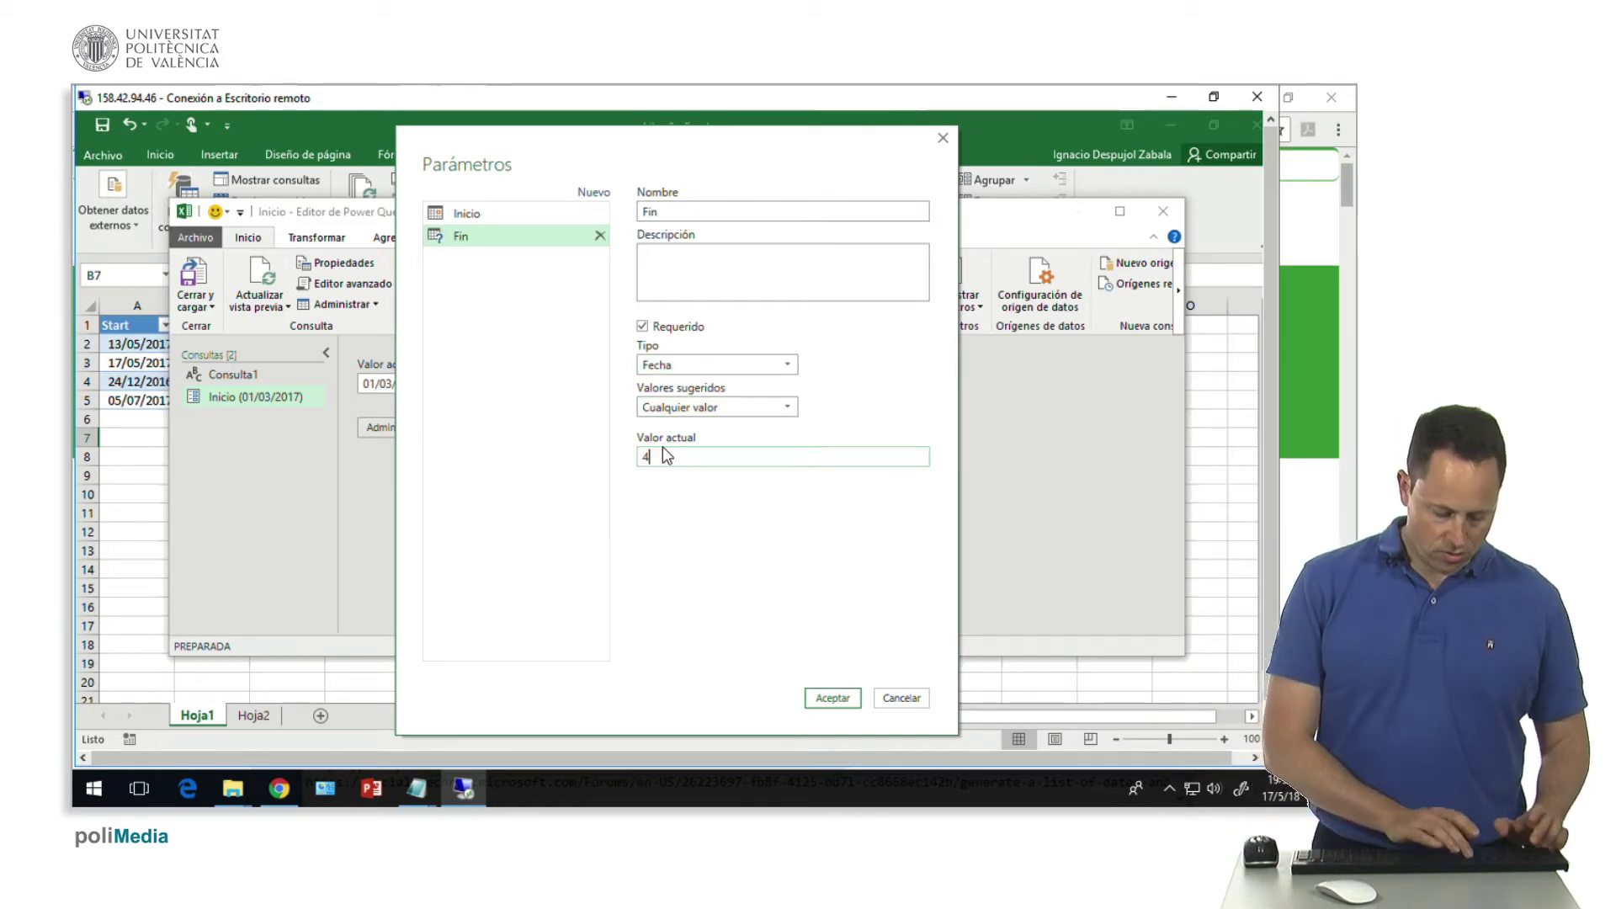
text(/4/2018)
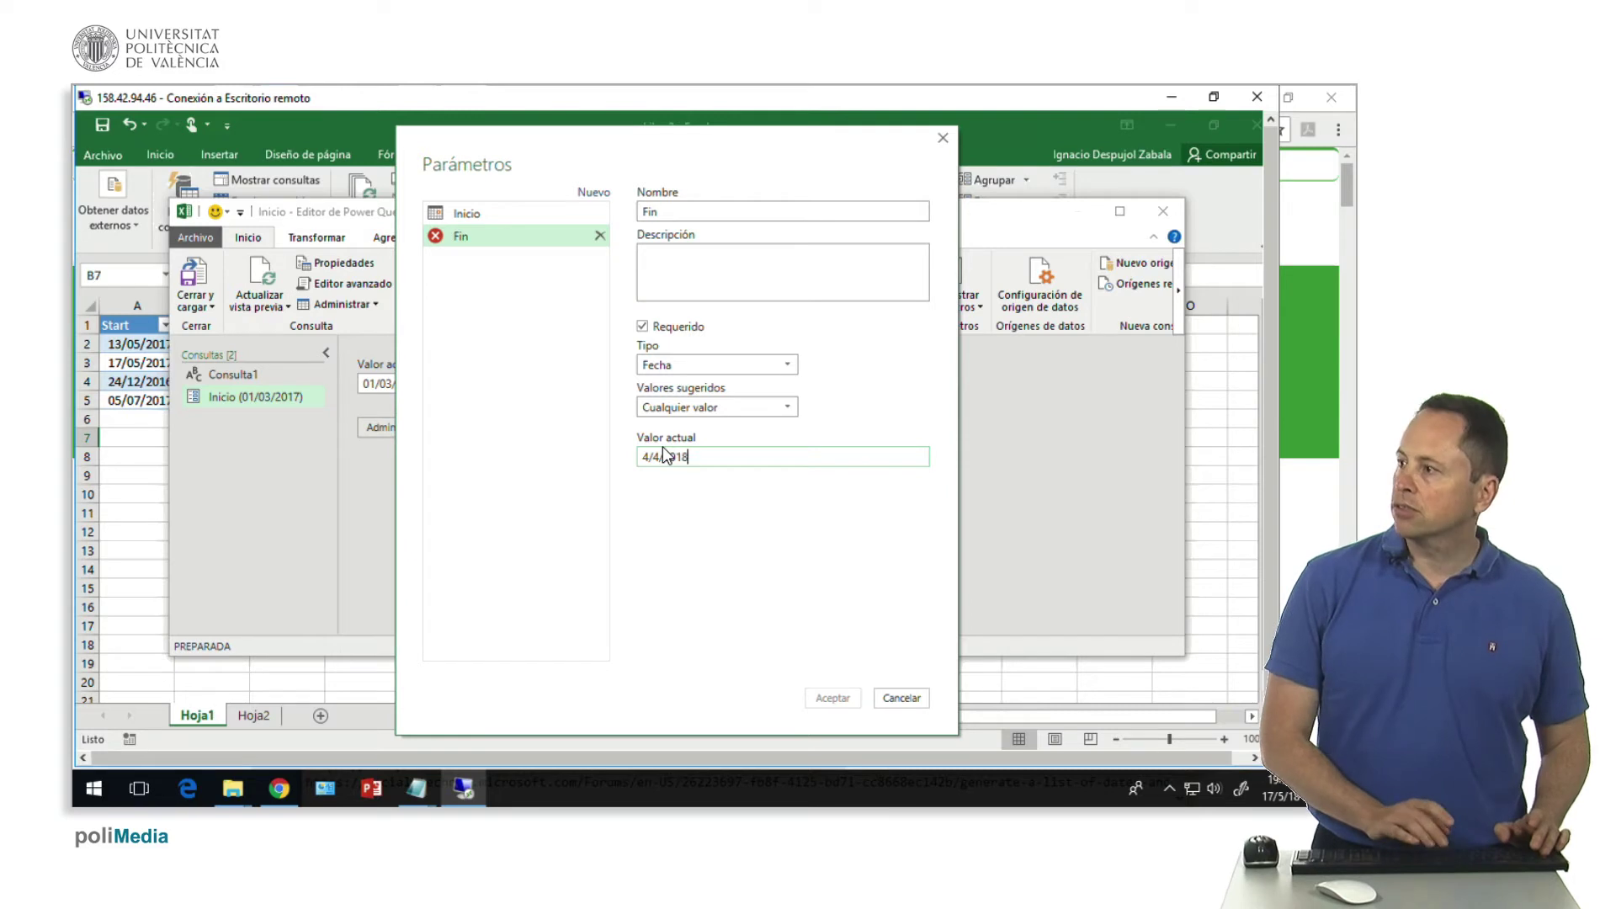
click(837, 695)
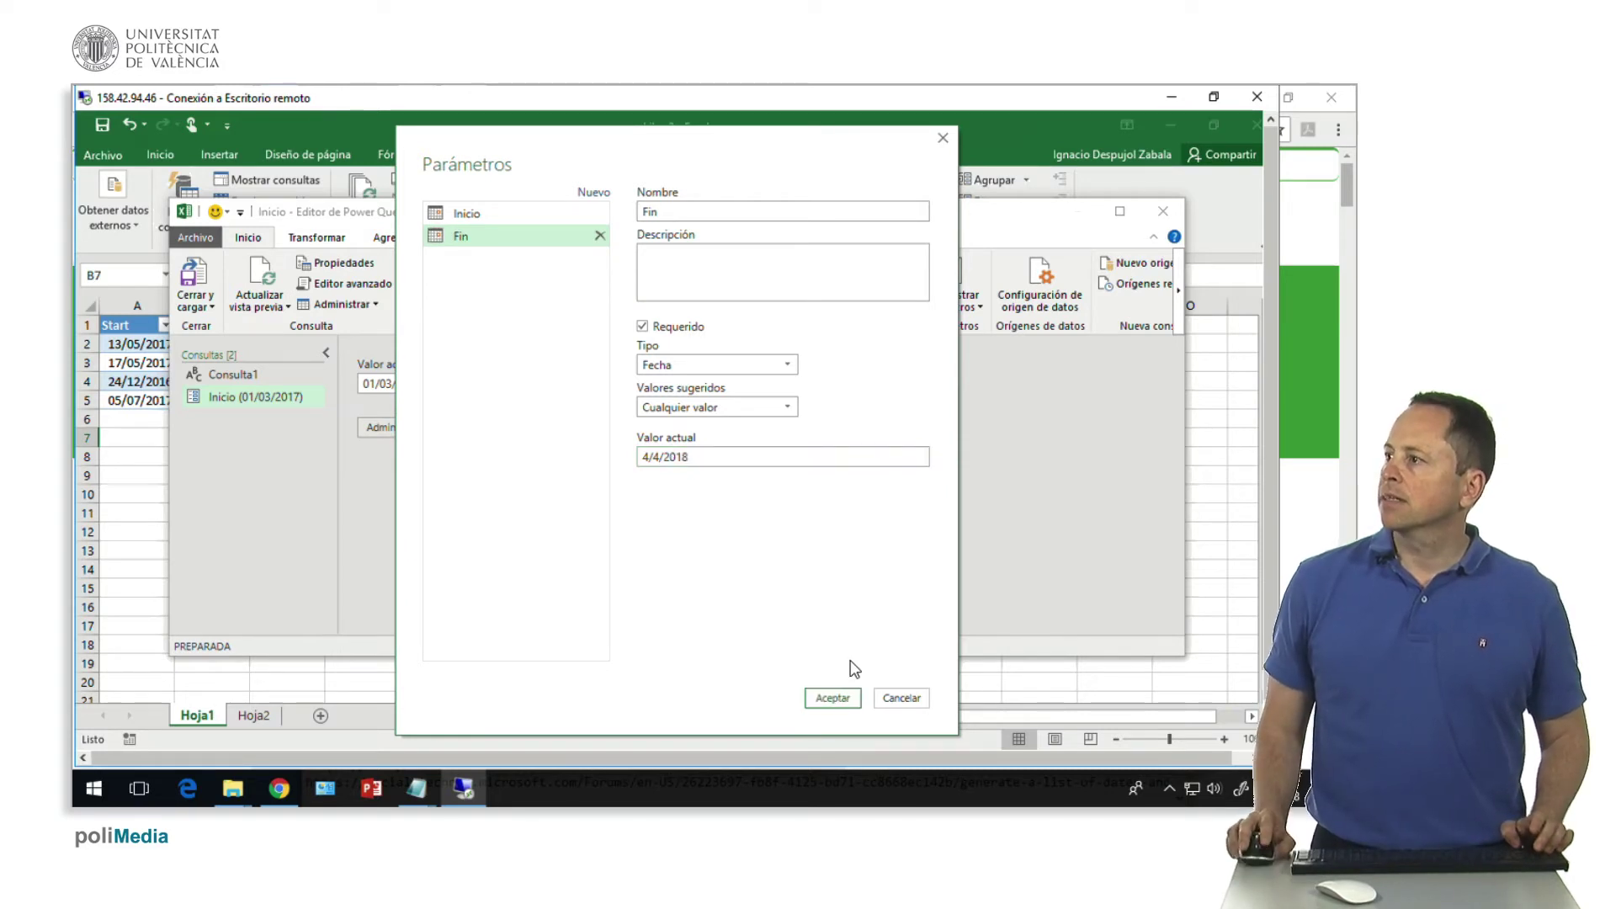
click(827, 696)
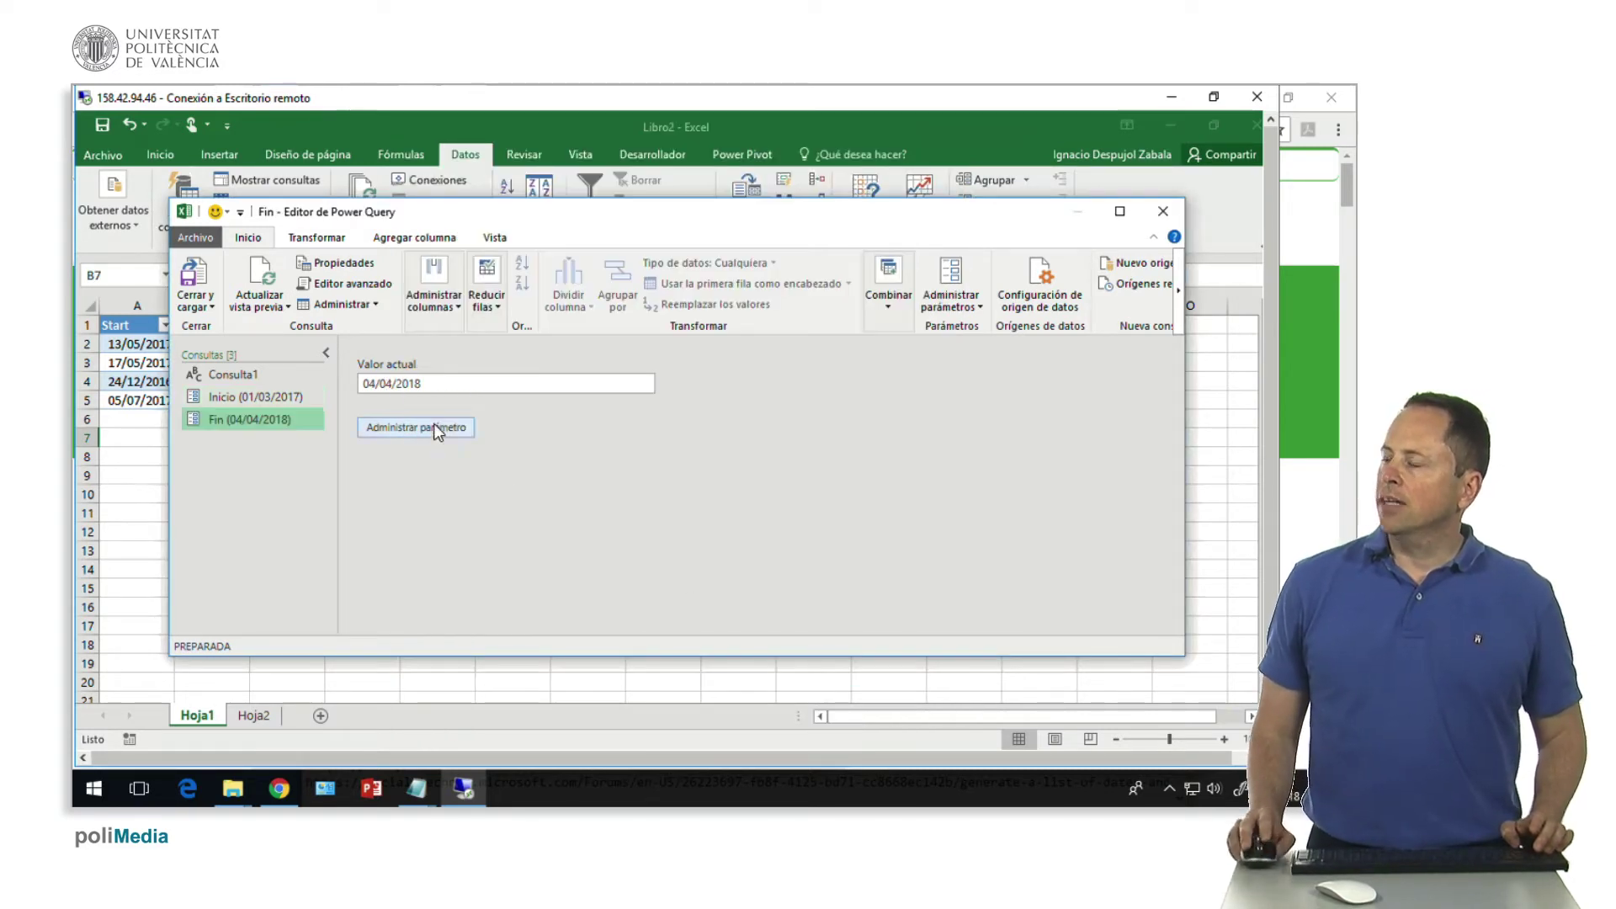
click(215, 378)
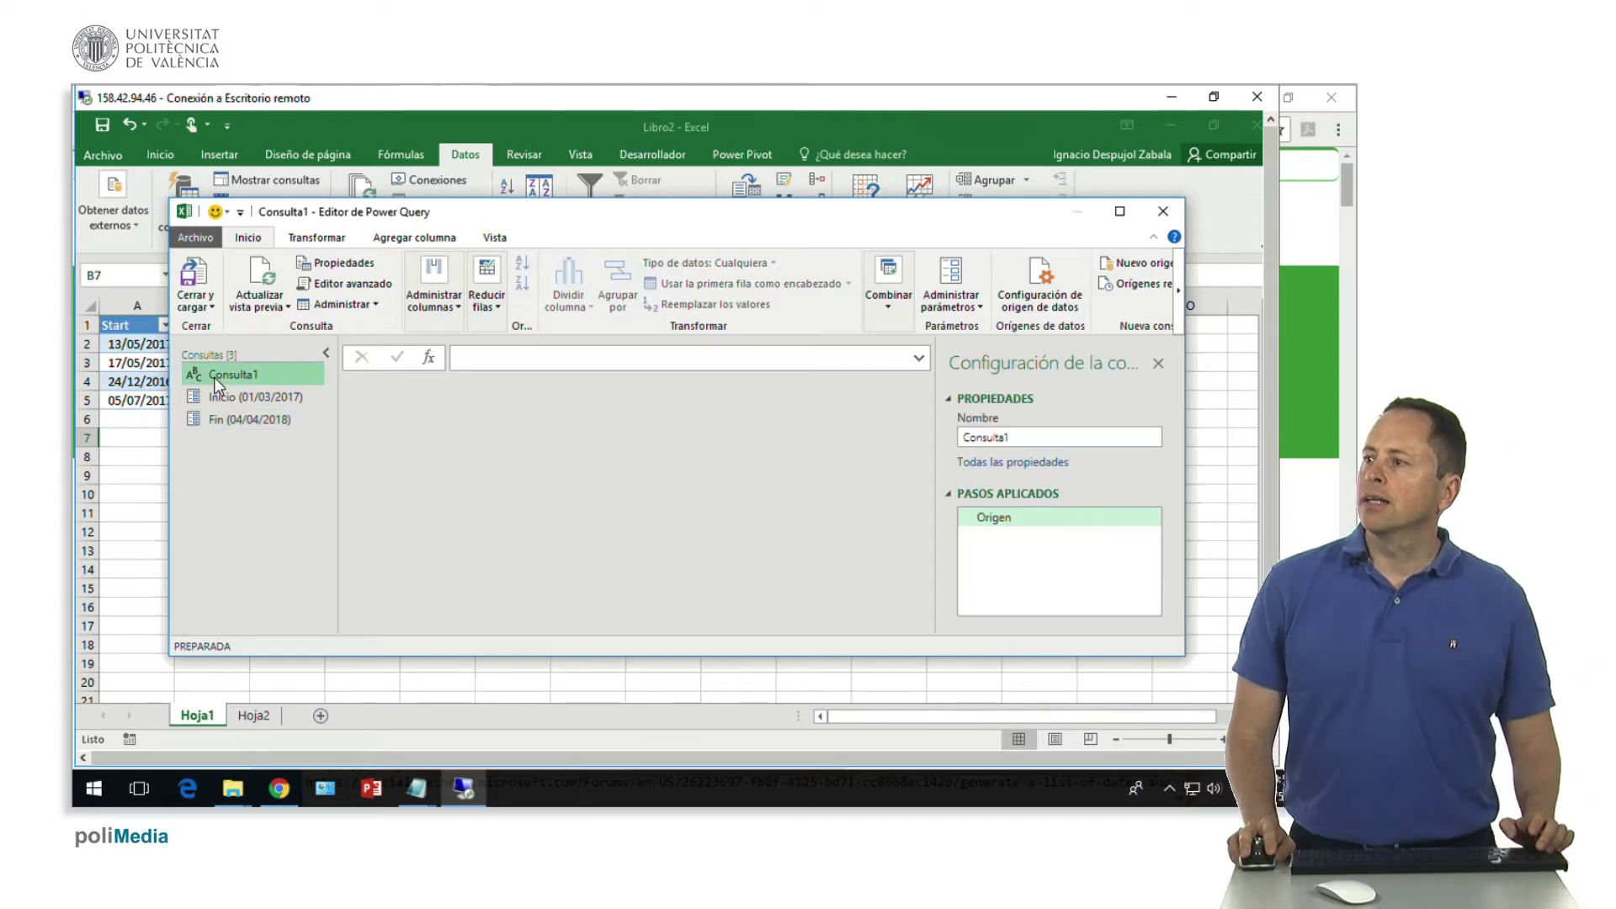
Paste the List.Dates line from crearunafunciondefechas.txt into Consulta1, using Inicio and Fin - Inicio
click(457, 361)
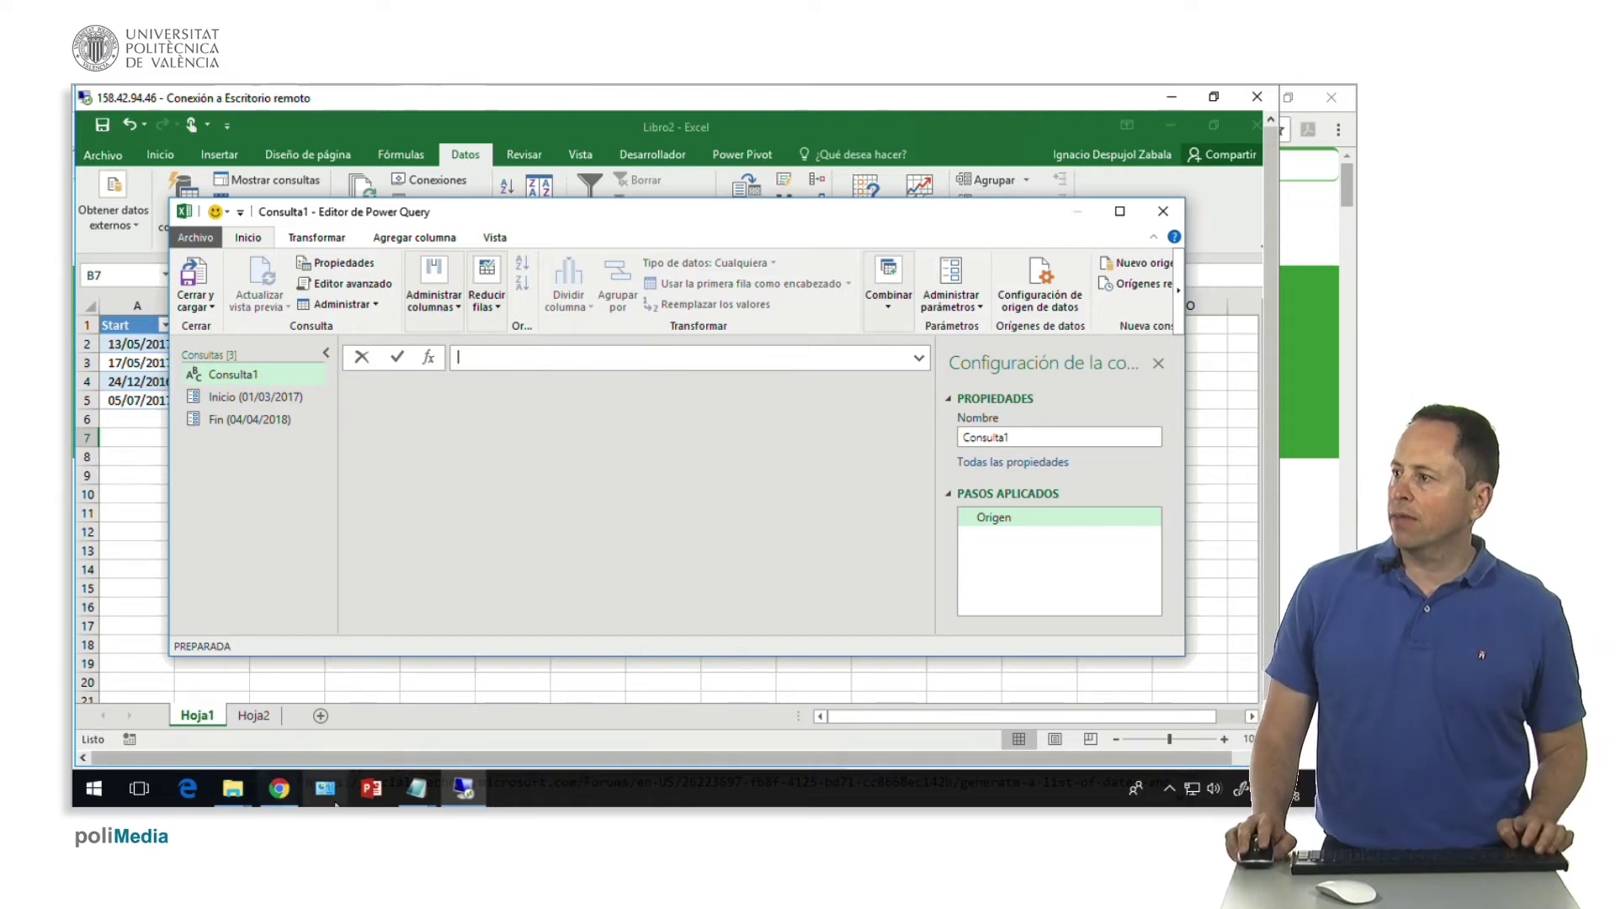
click(420, 791)
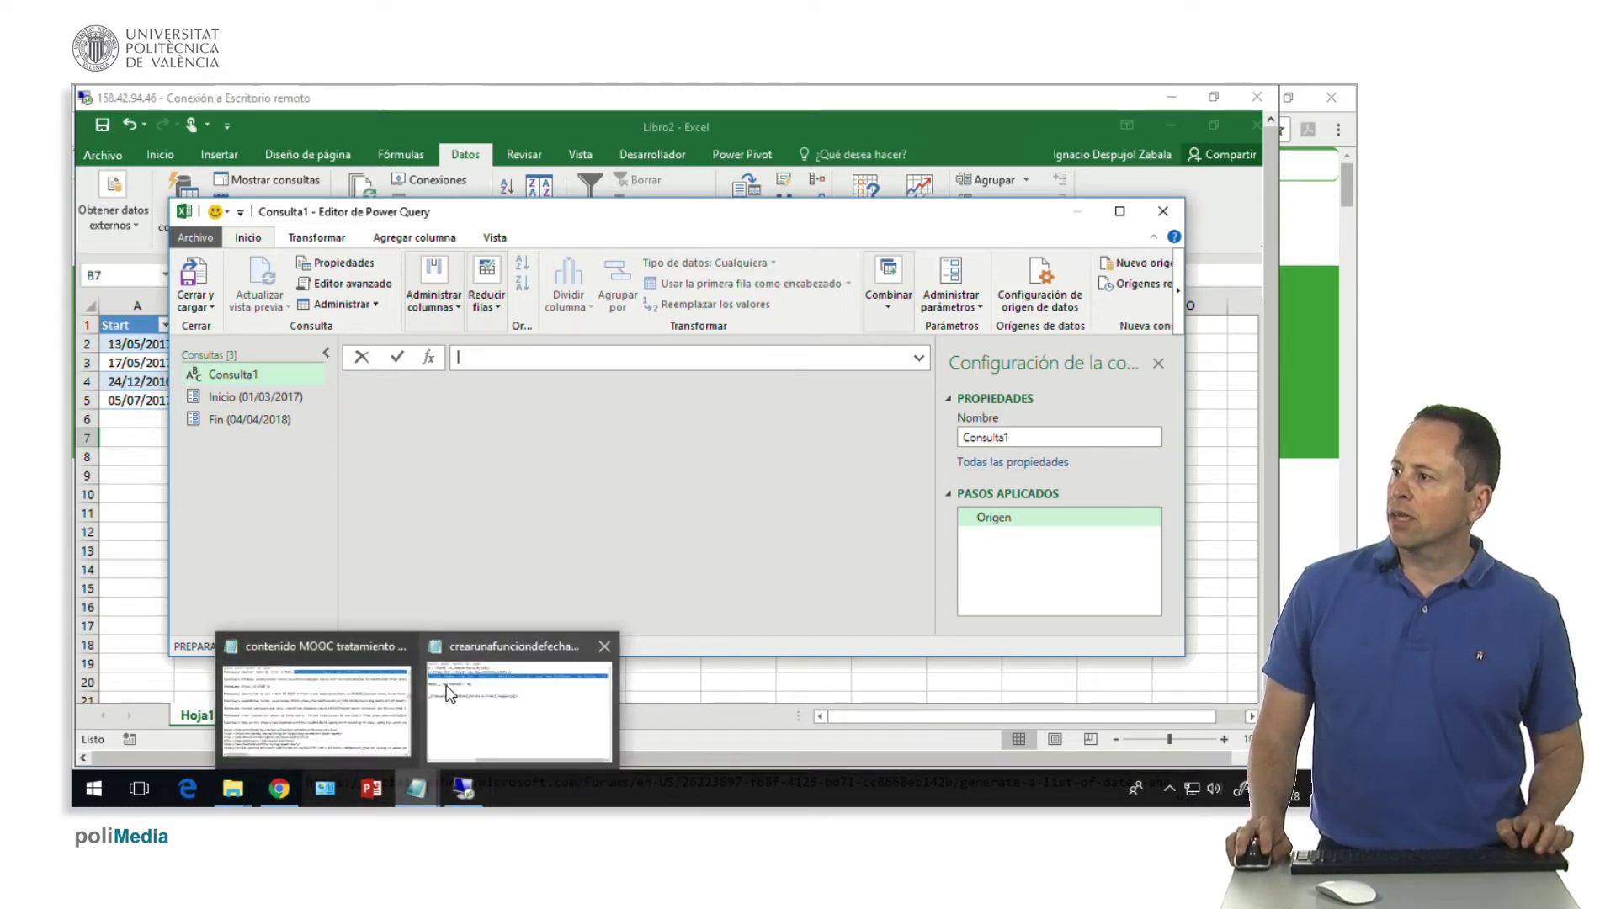
click(448, 699)
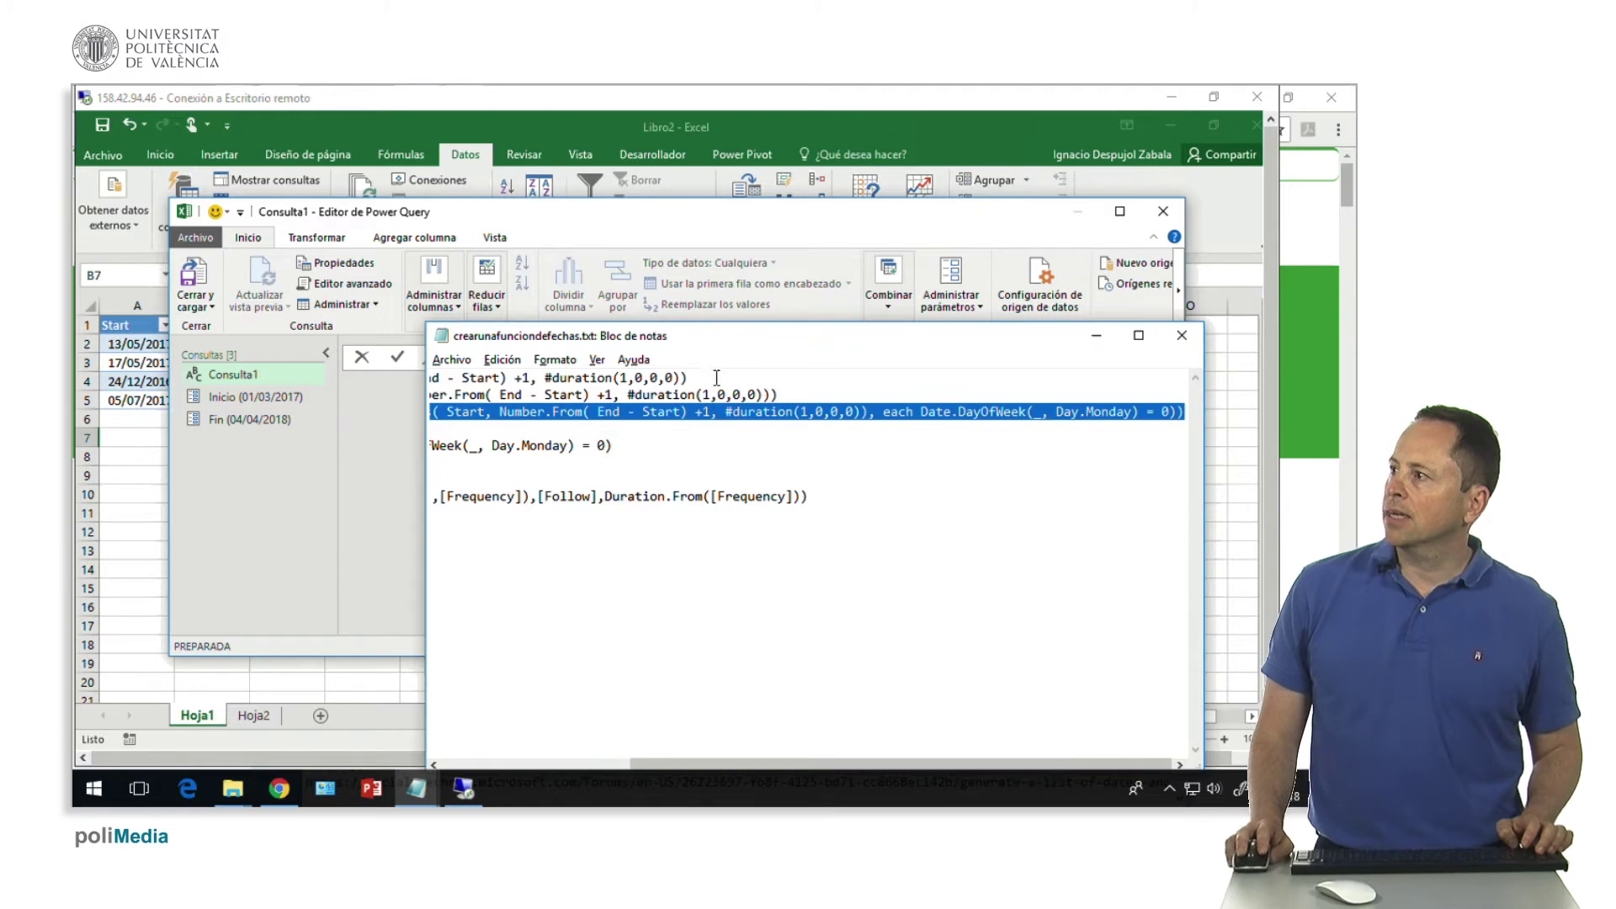
drag(717, 378, 331, 357)
key(ctrl+c)
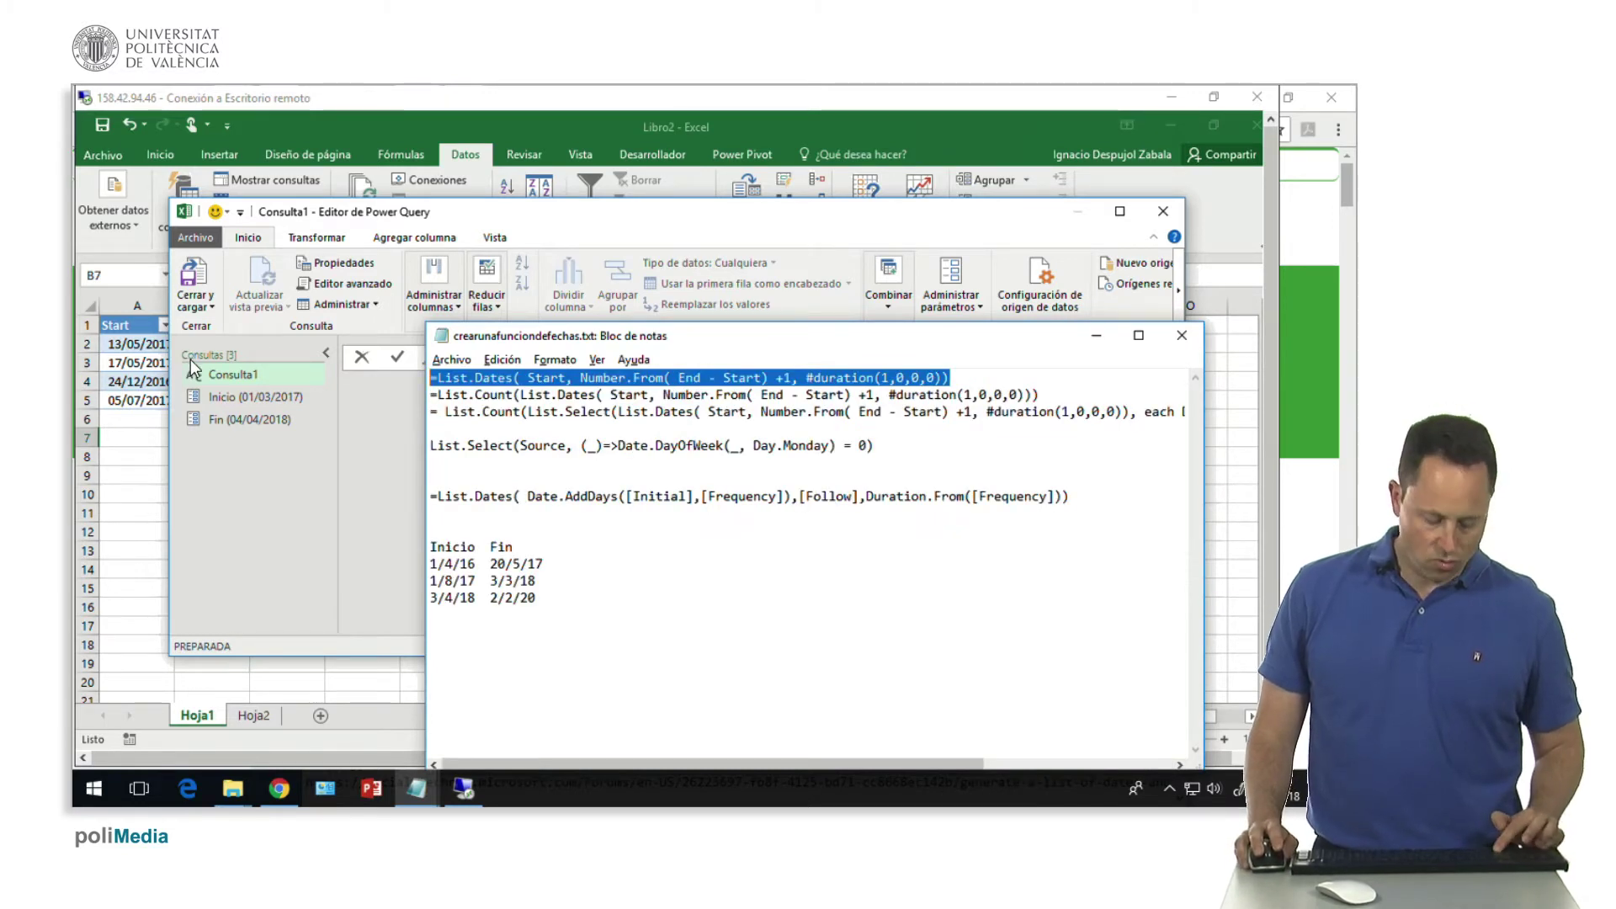
click(391, 439)
click(467, 358)
key(ctrl+v)
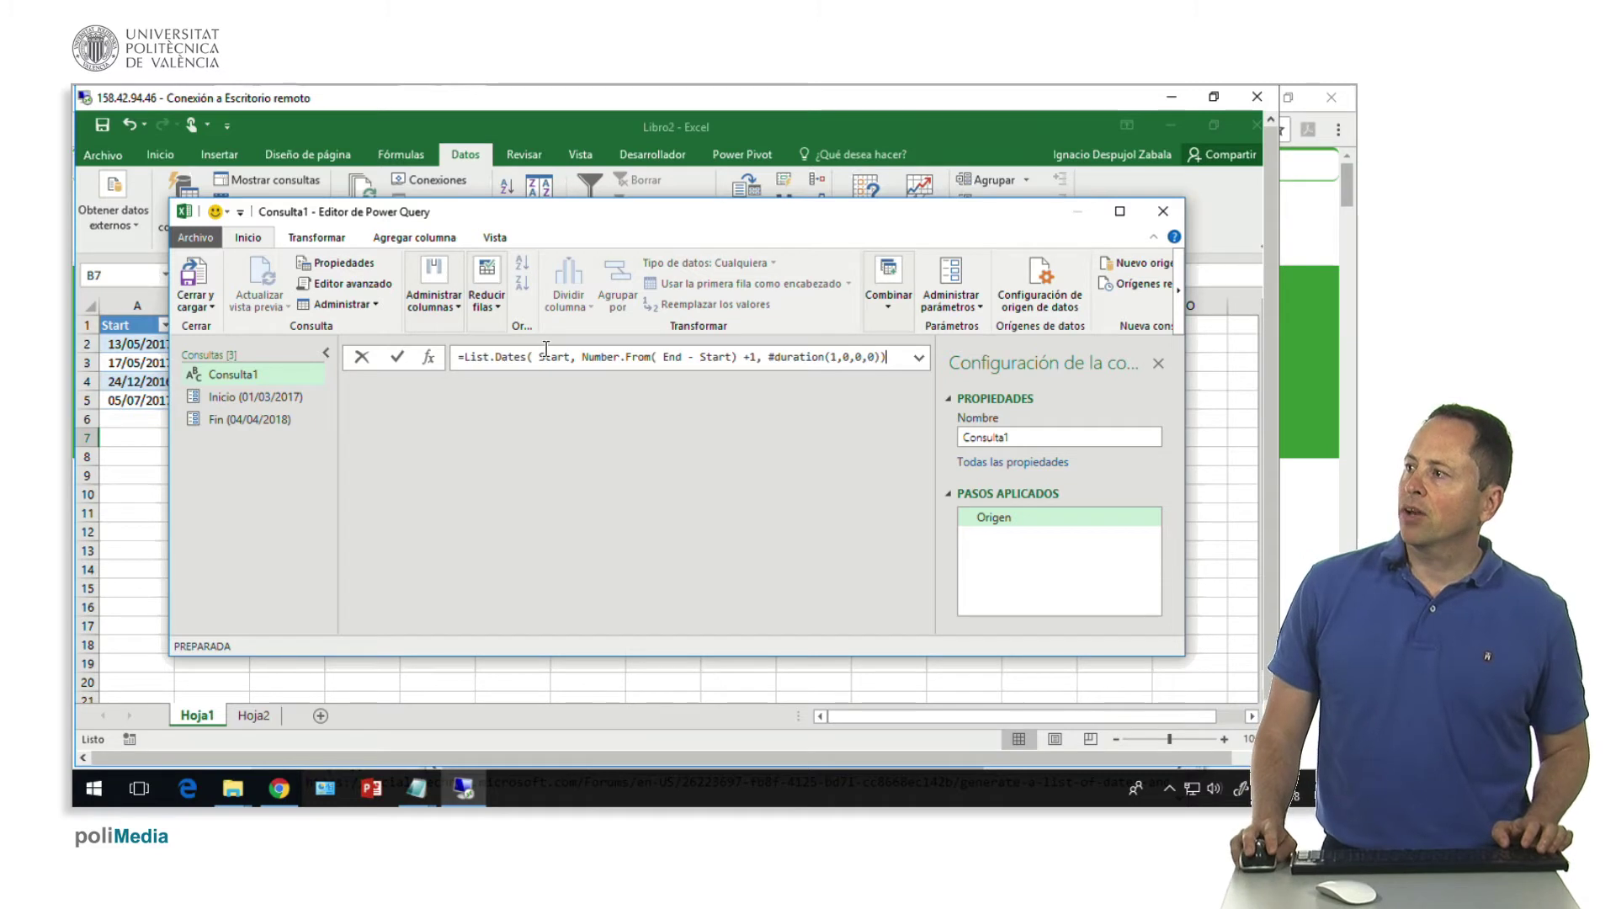
drag(540, 356, 563, 356)
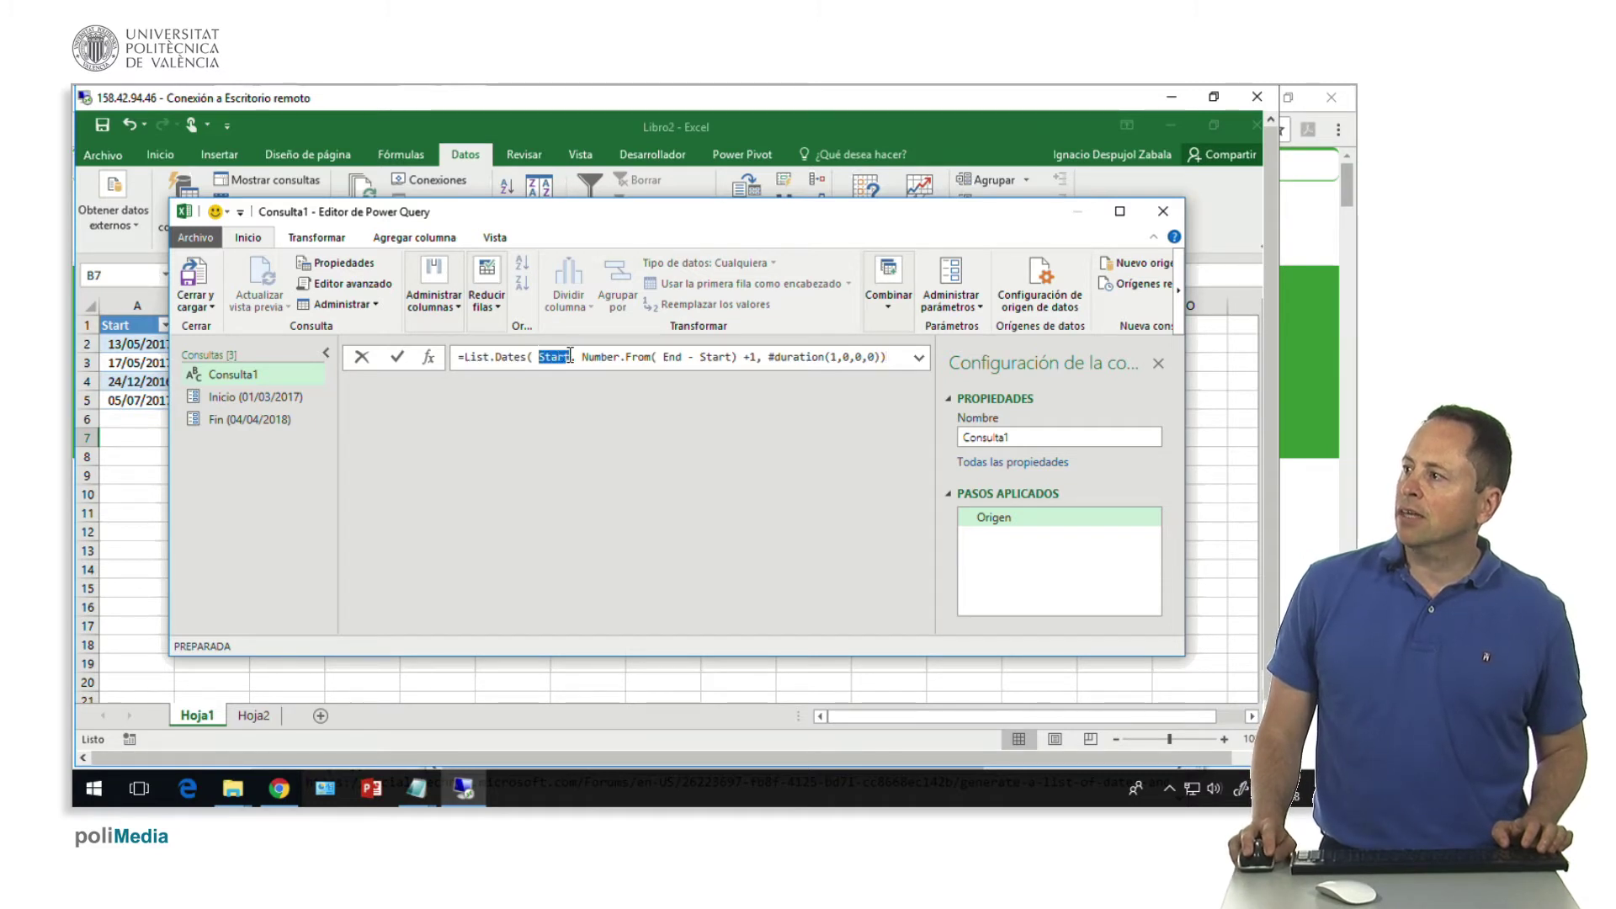
text(Inicio)
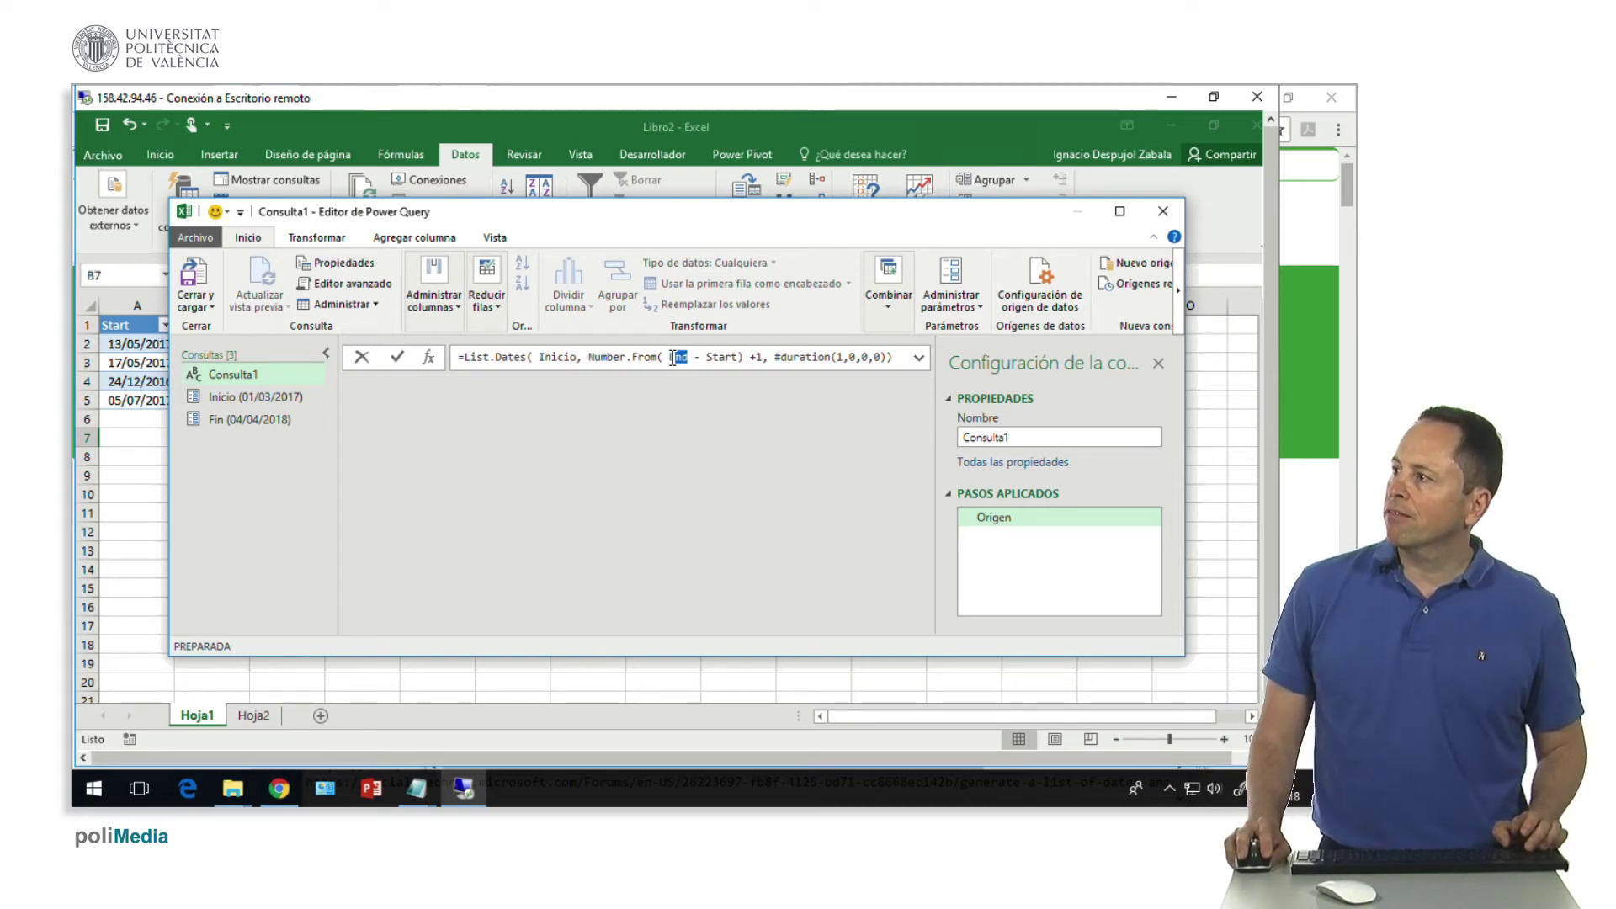
text(Fin - )
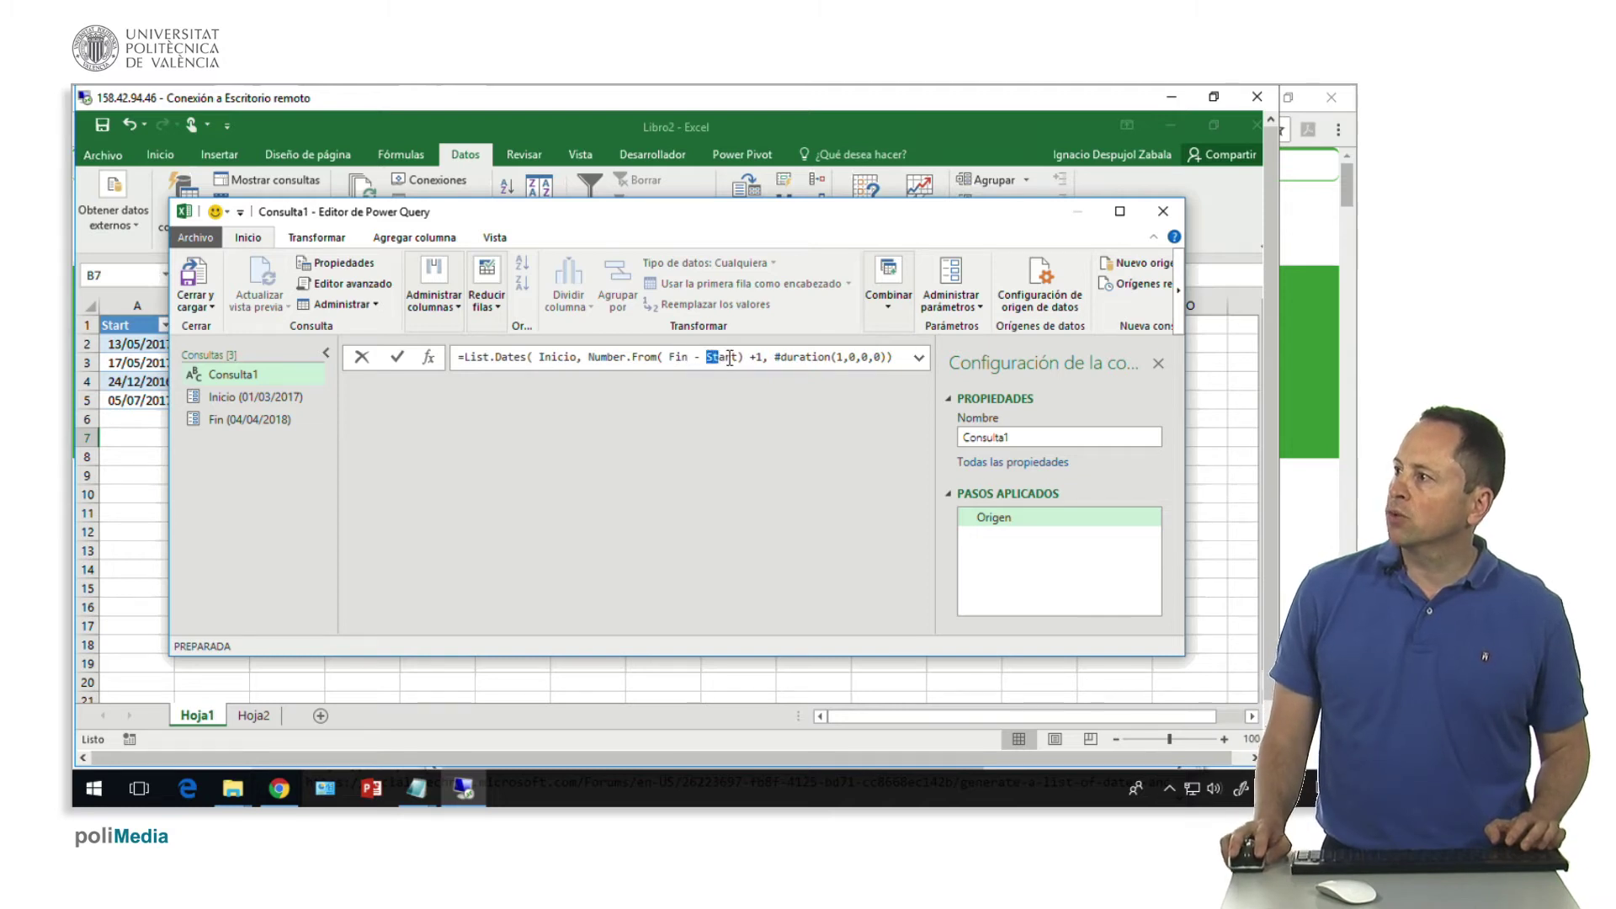
text(Inicio)
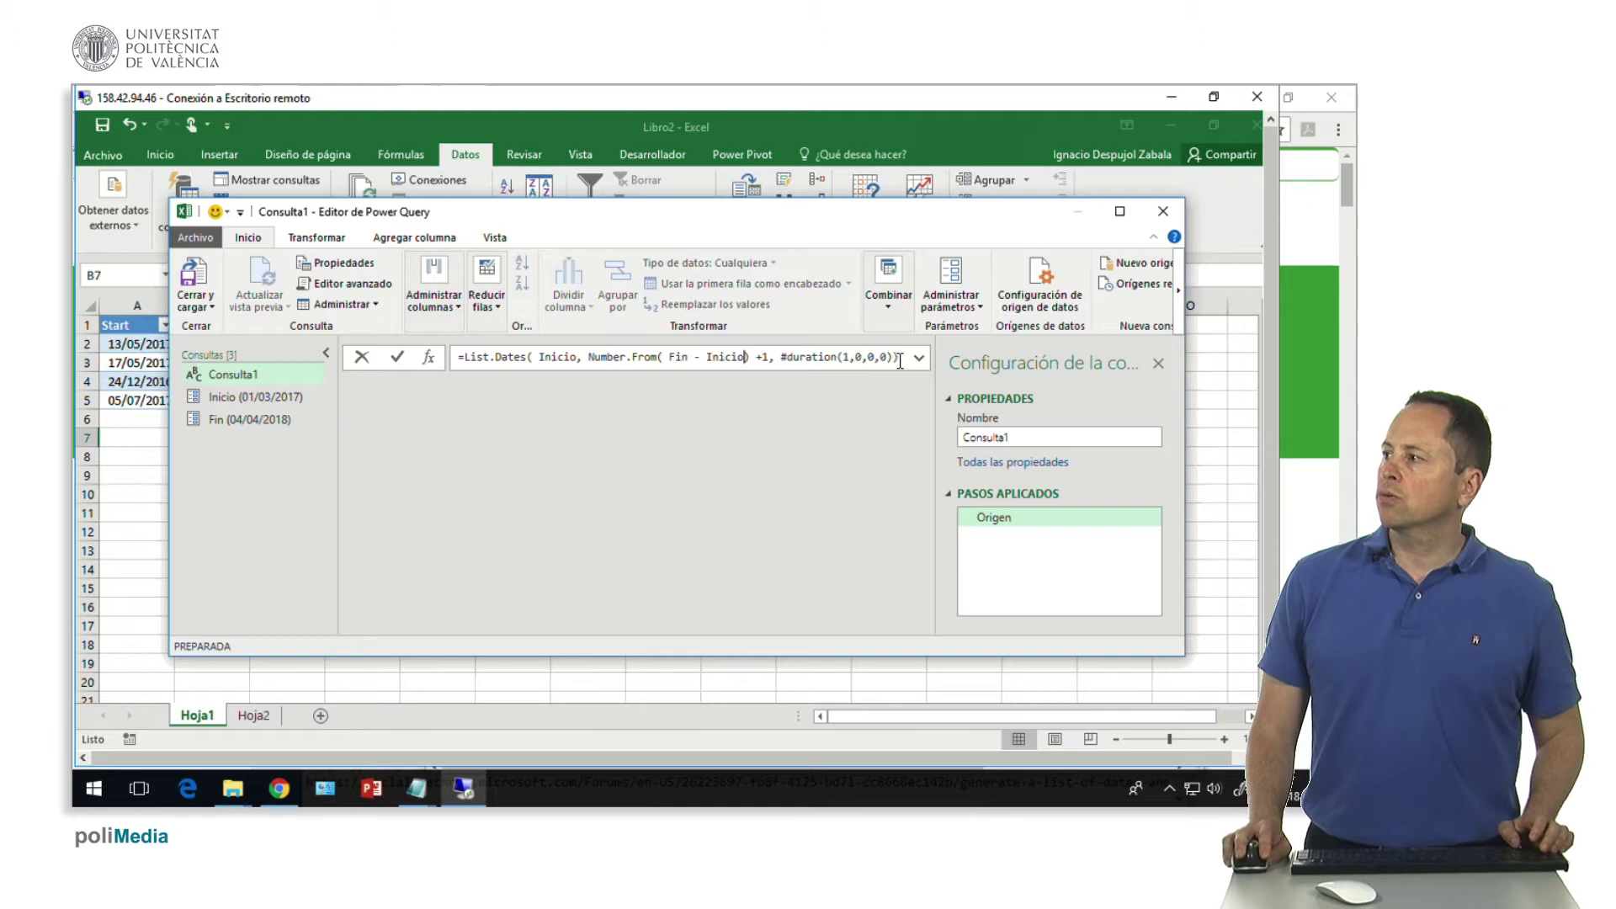
key(Return)
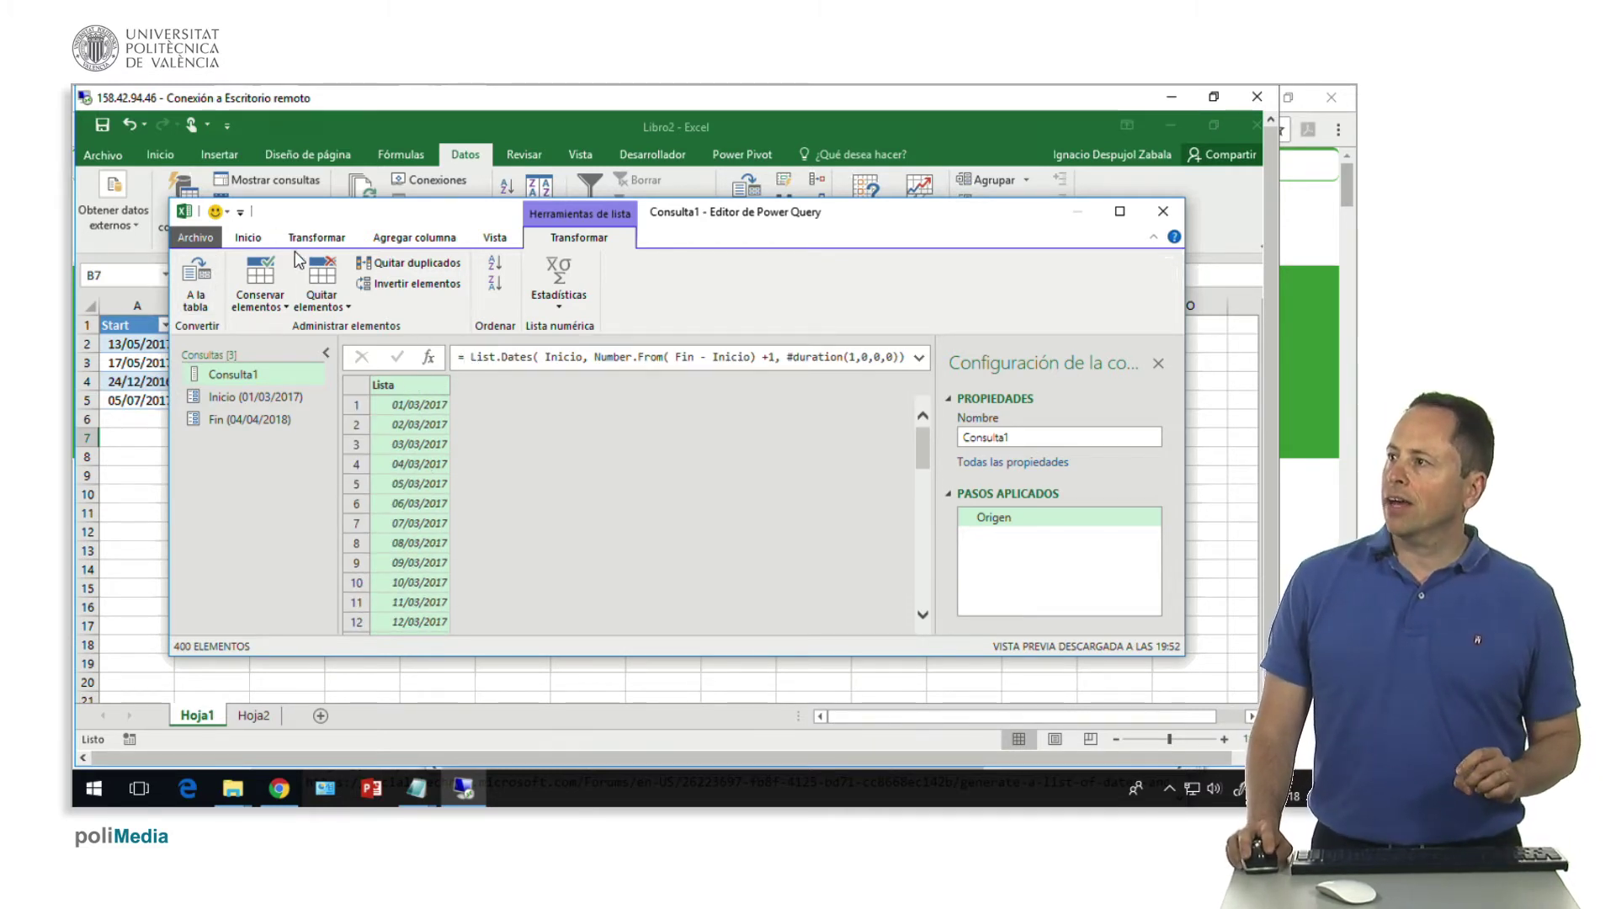
Enclose the List.Dates formula in List.Count( ) so Consulta1 returns 400
click(469, 357)
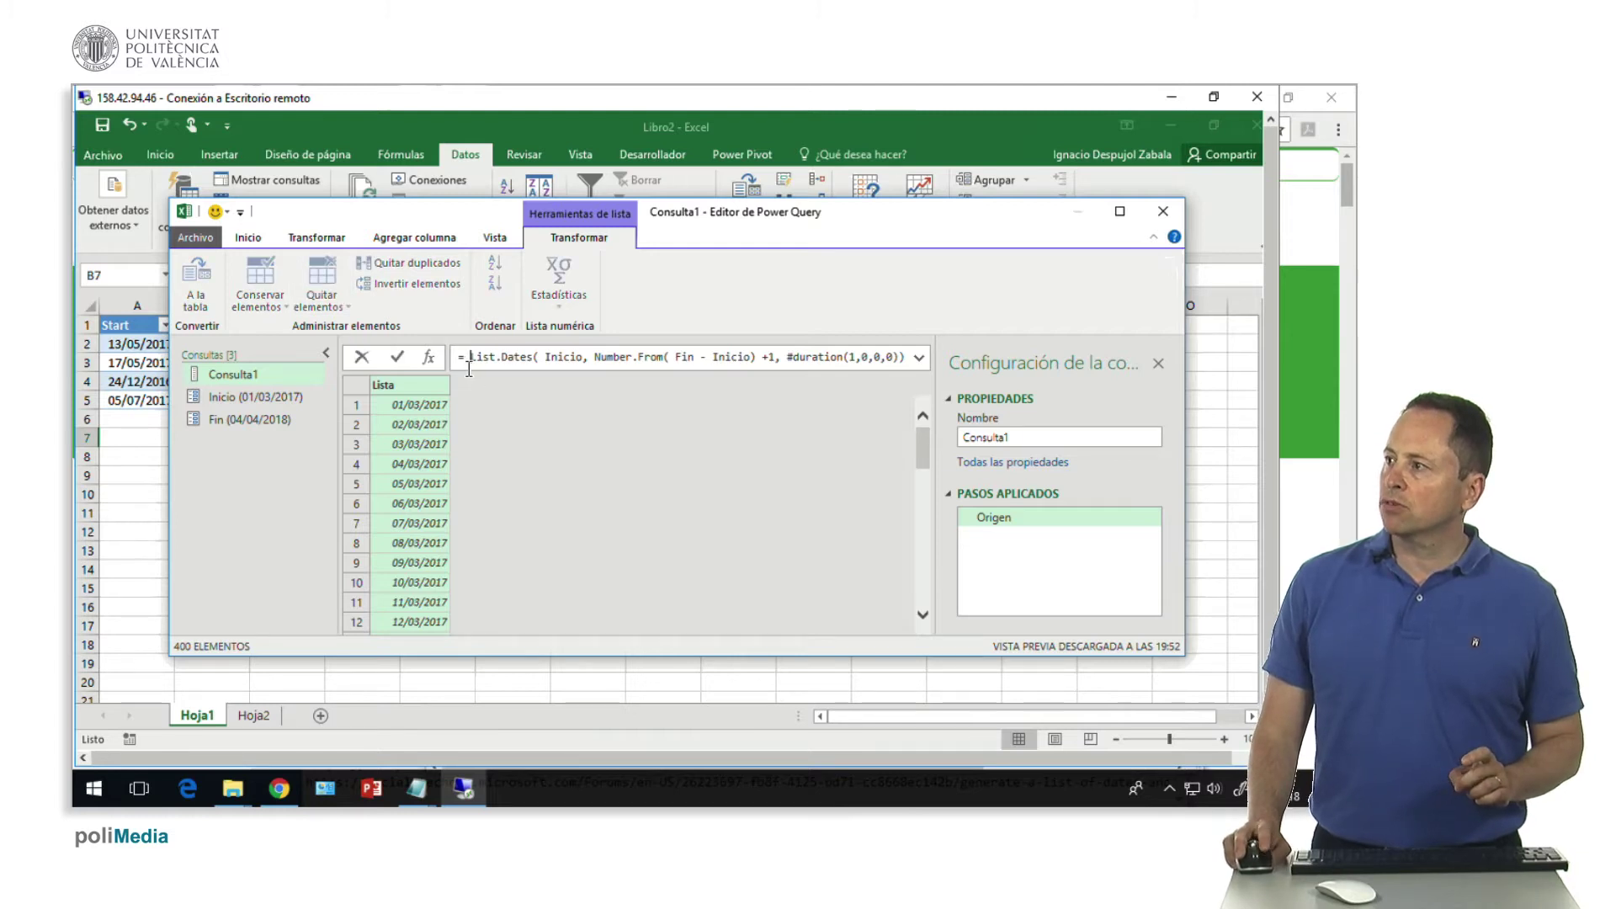
text(List.Count()
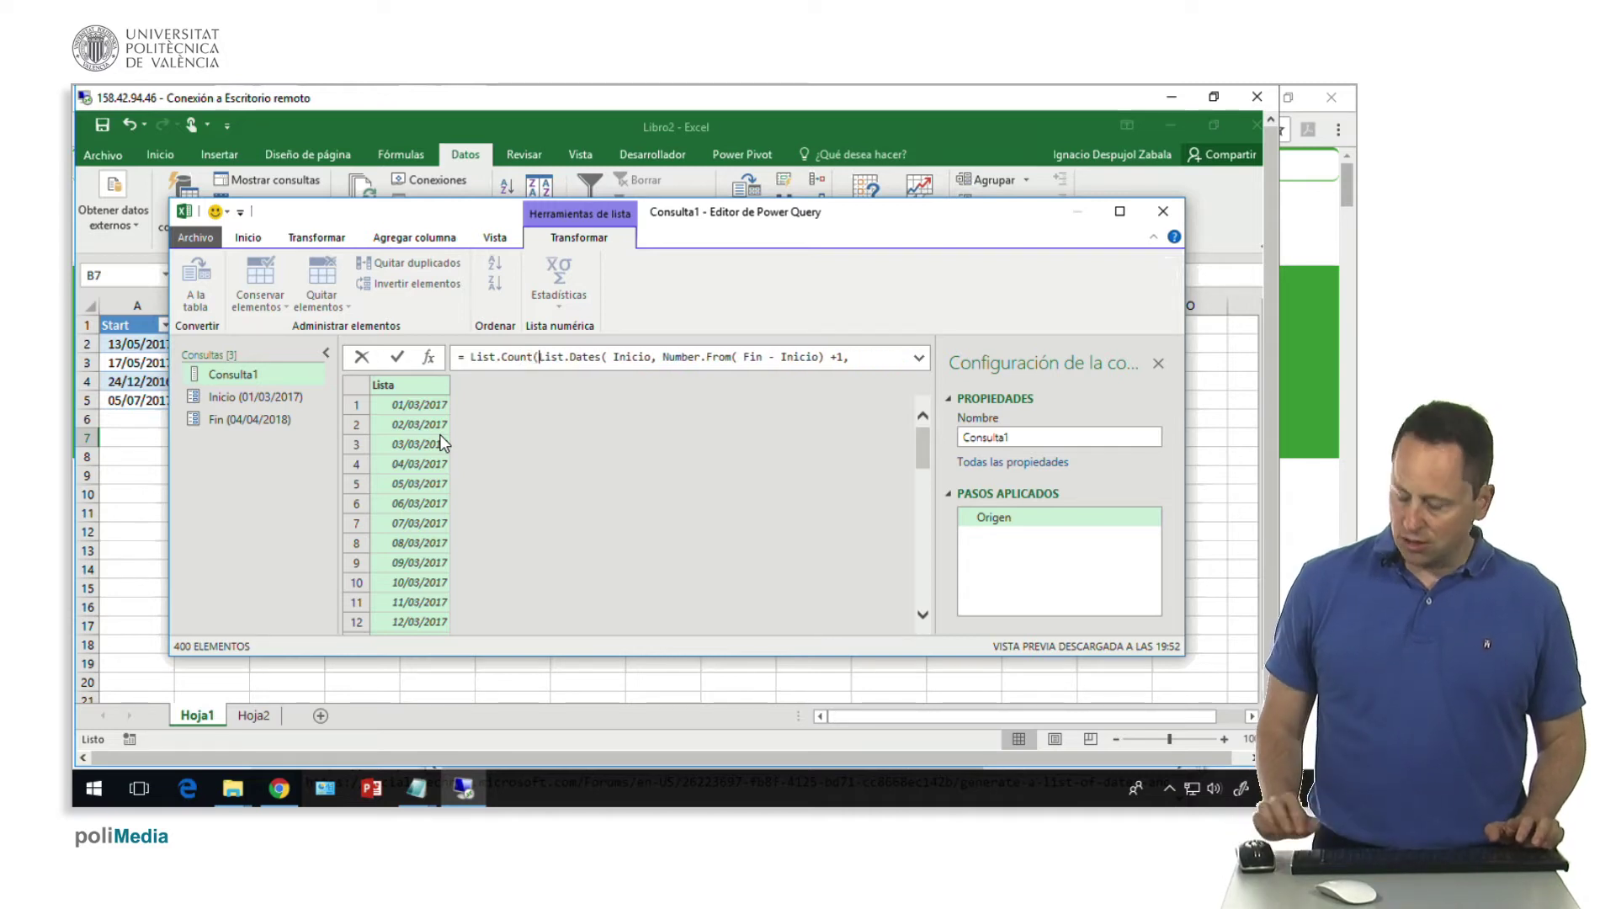
drag(657, 356, 903, 360)
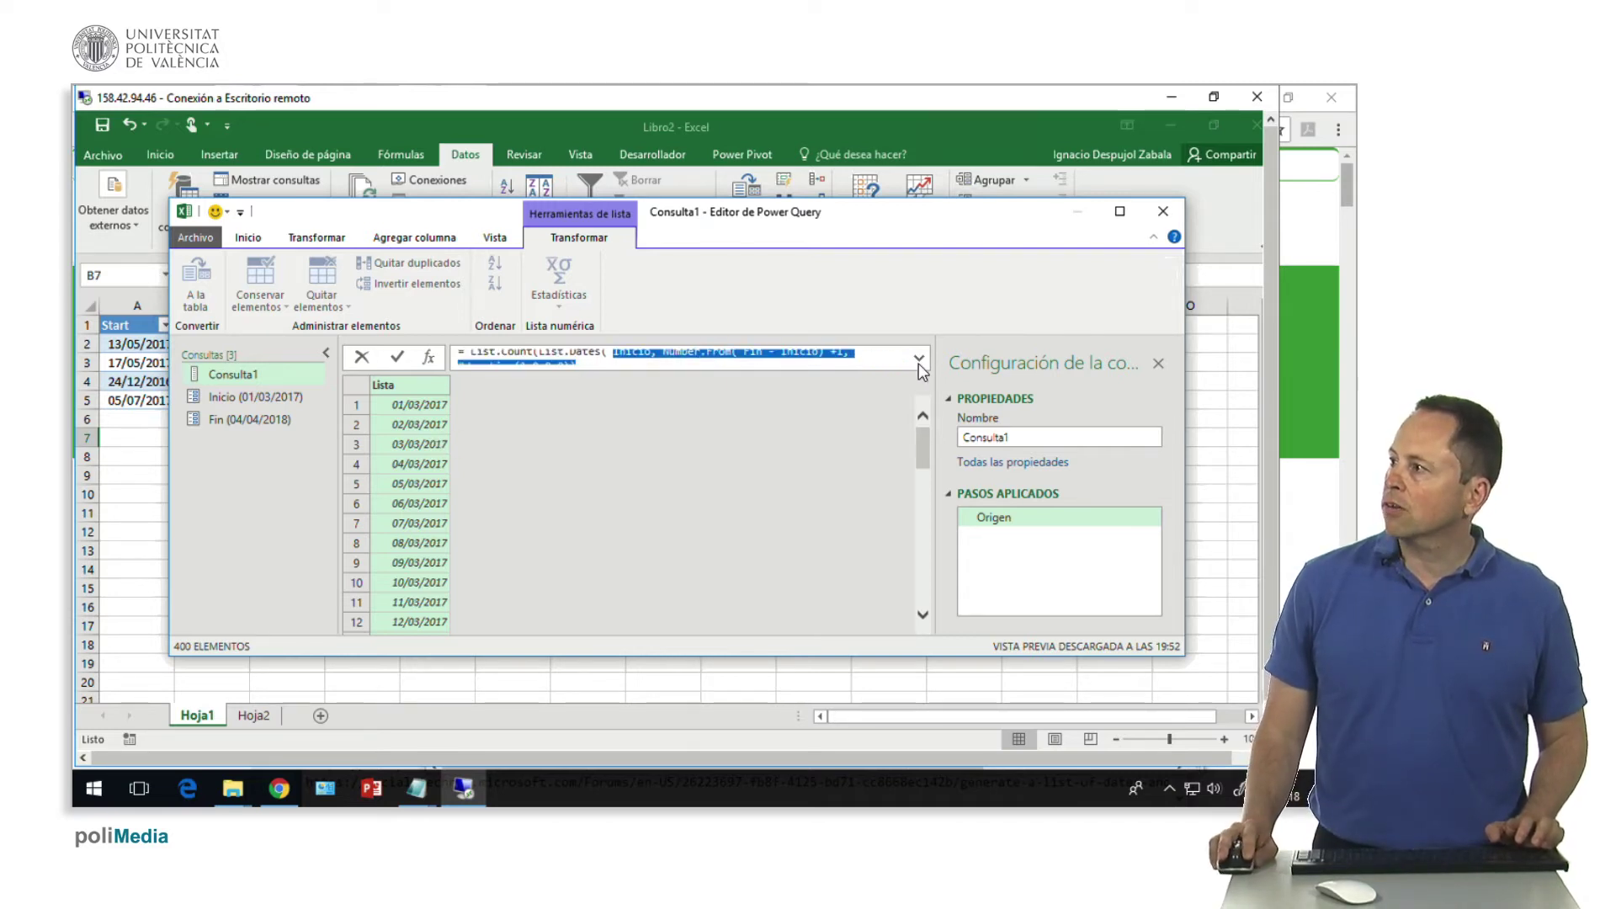
click(744, 362)
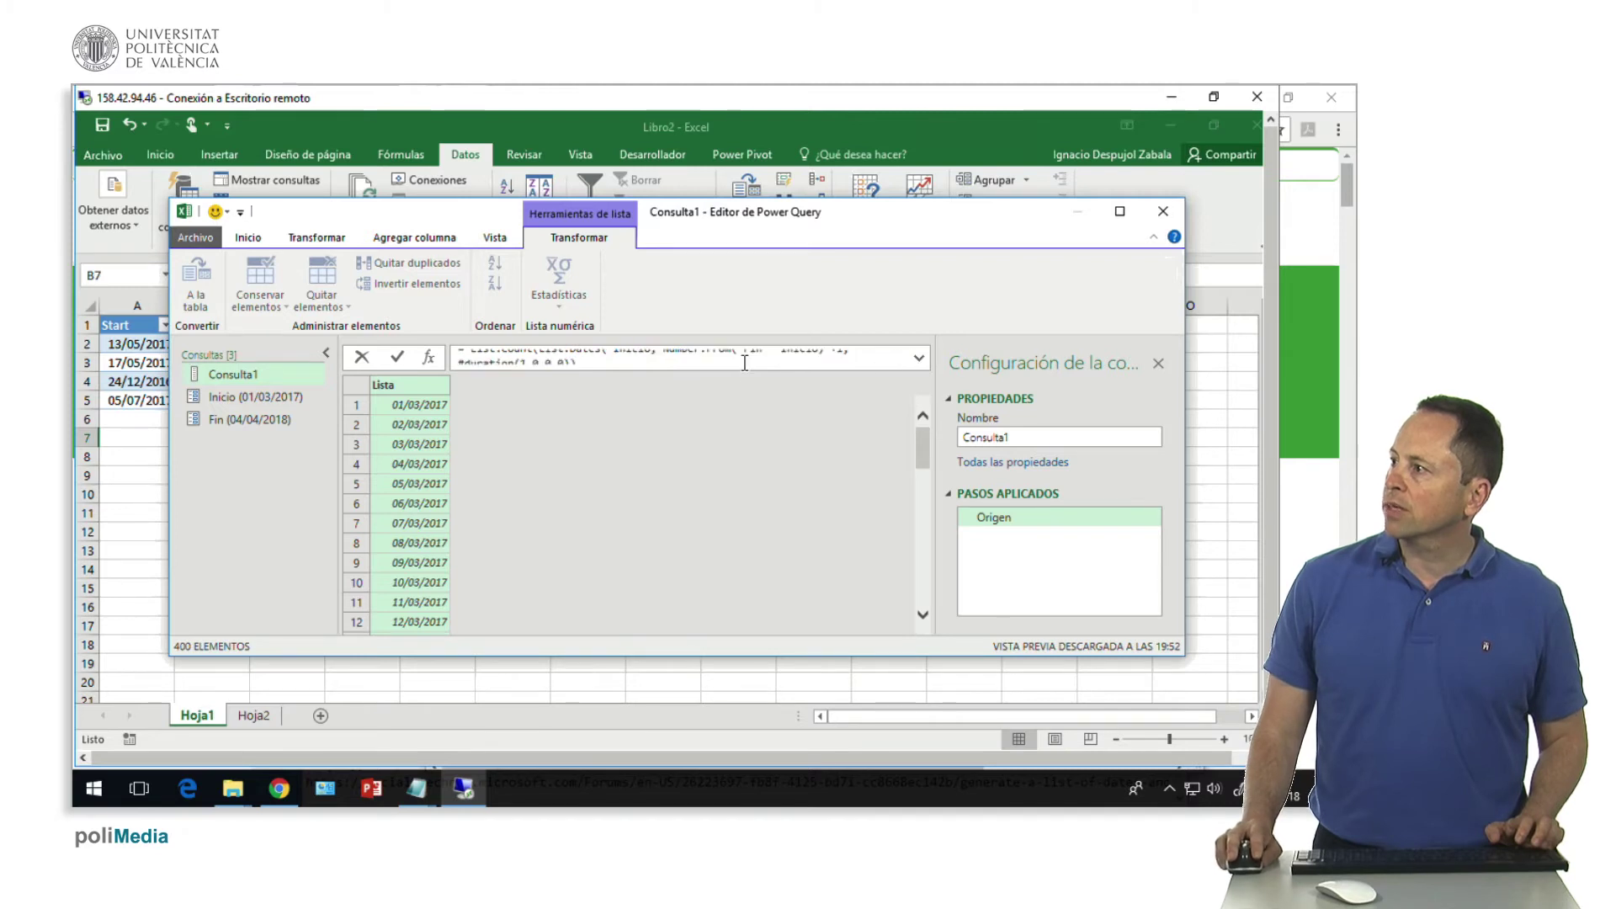
text())
key(Return)
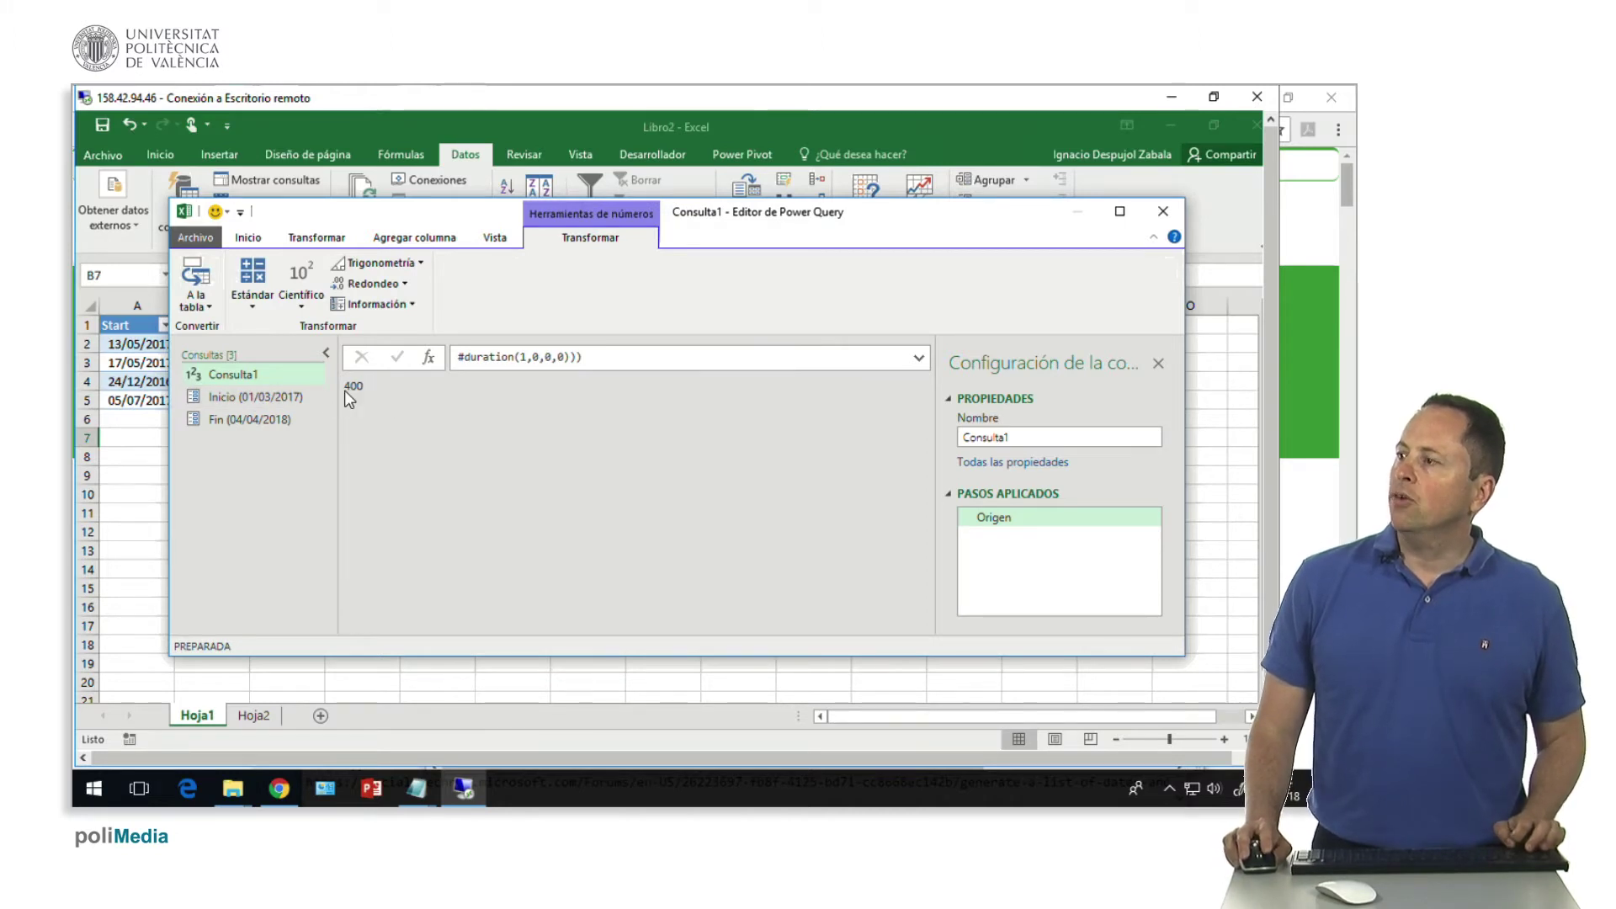
Create a function named Cuentadias from the Consulta1 query
right_click(218, 376)
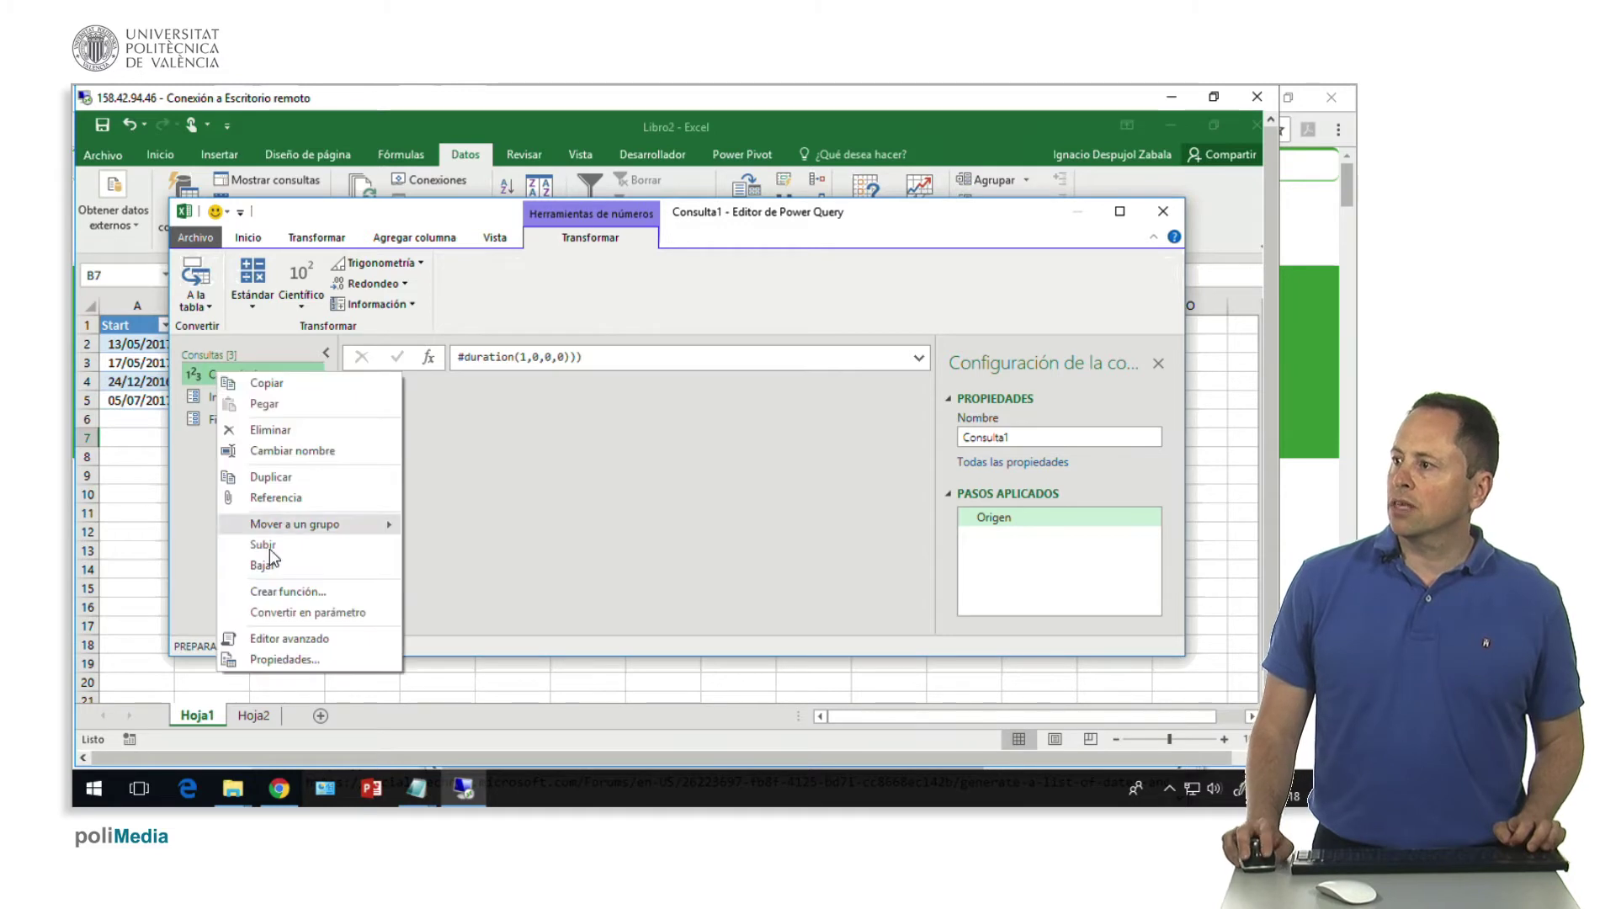
click(288, 591)
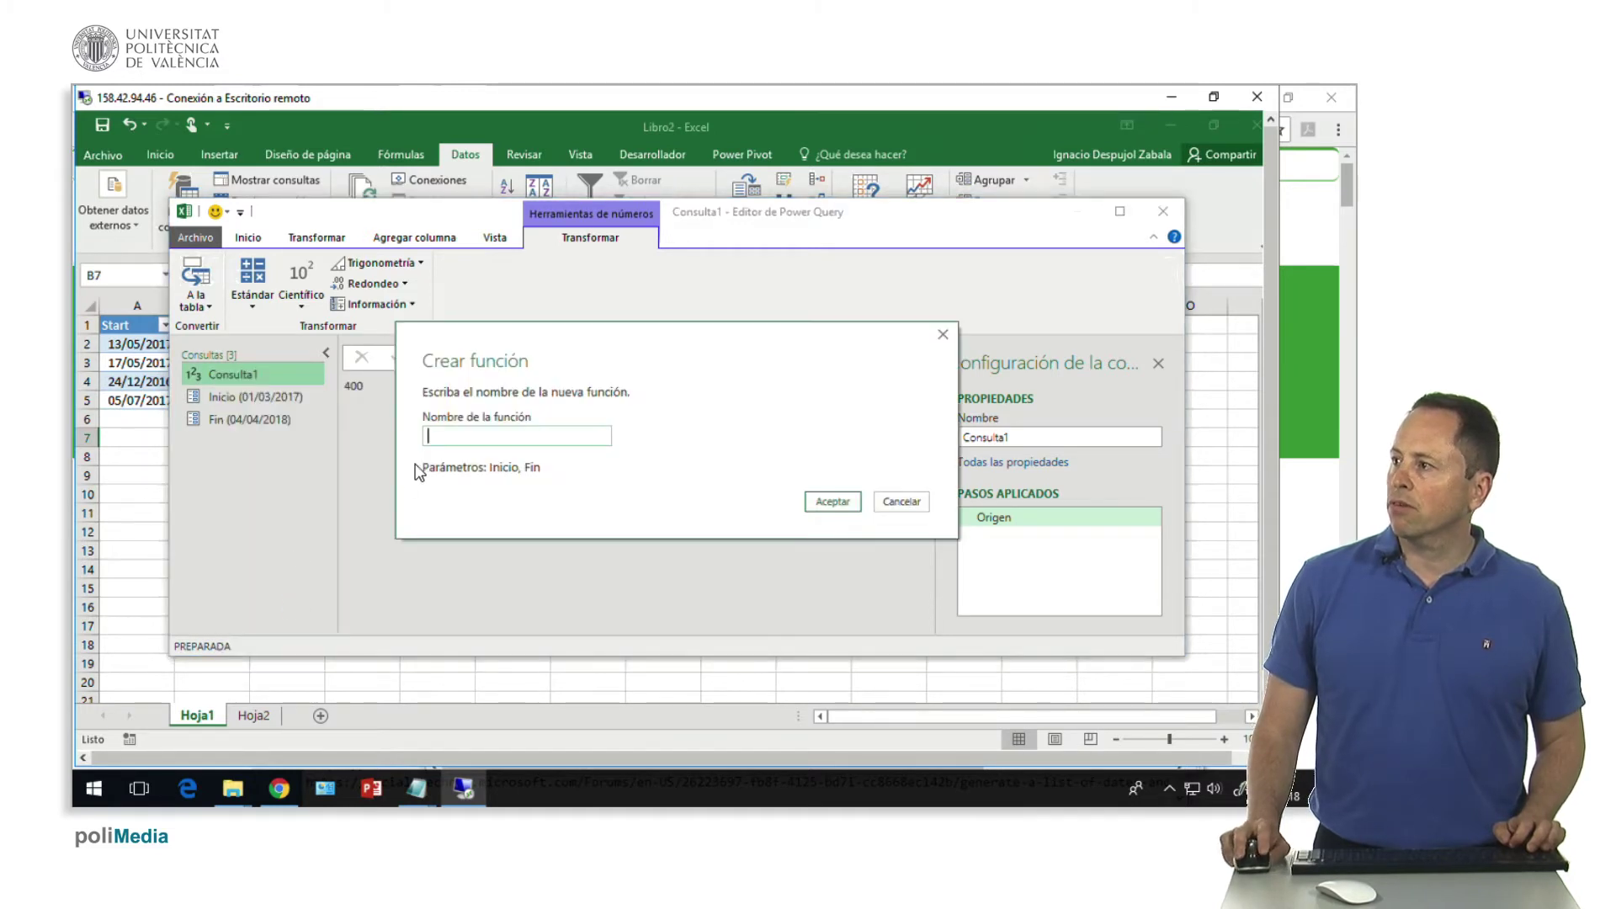
text(Cuentad)
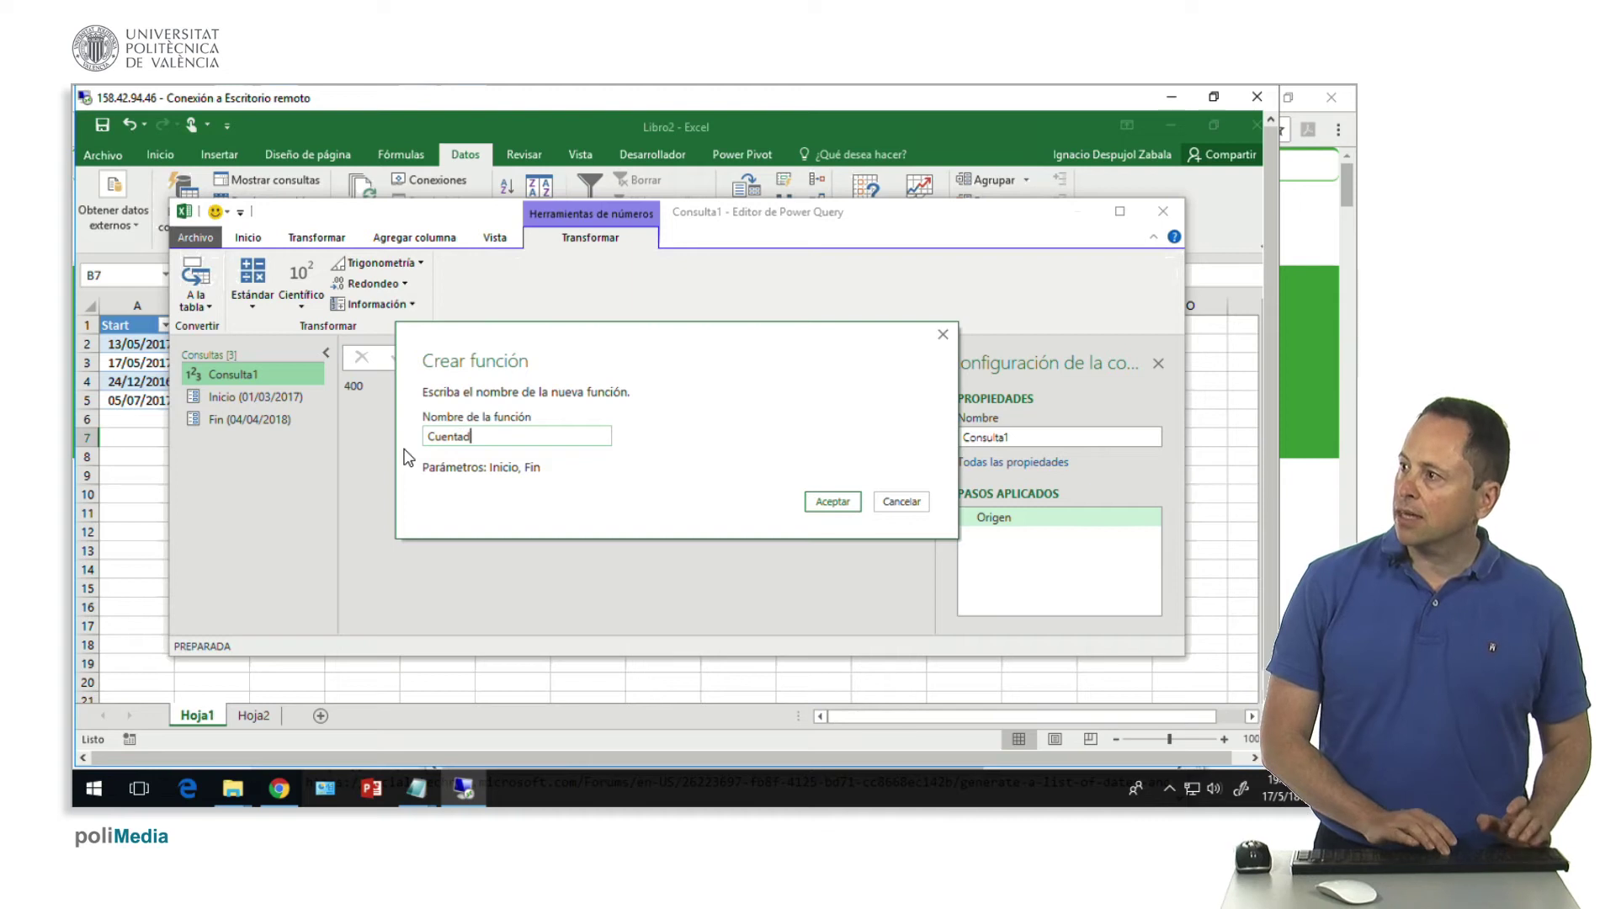
text(ias)
click(819, 502)
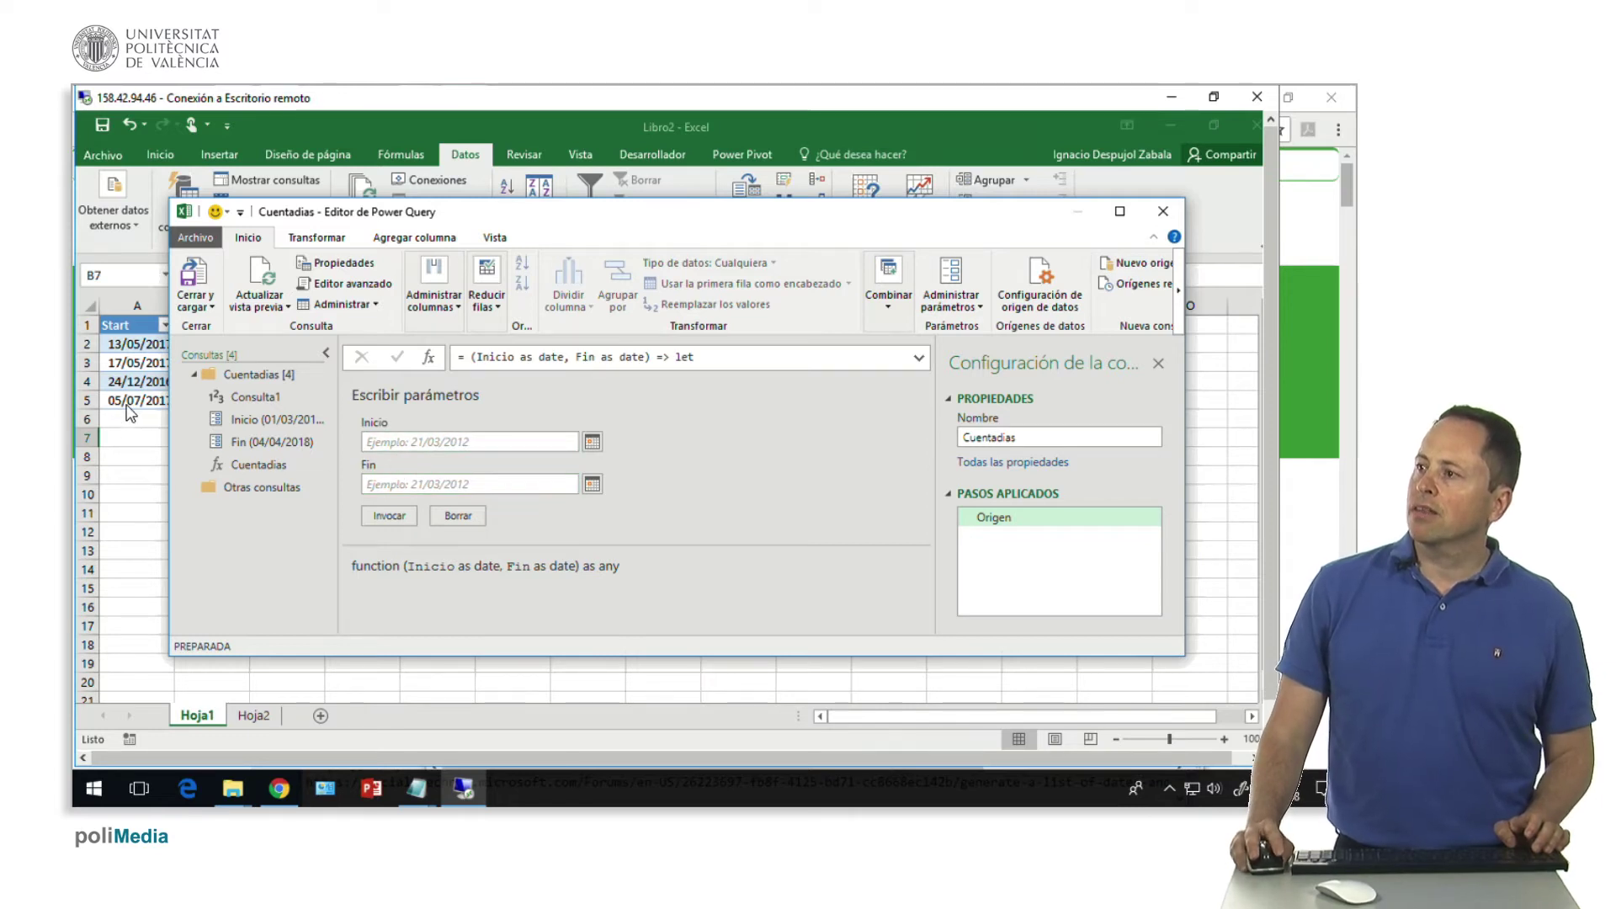
click(221, 307)
Close and load the queries as connection only, then select a cell in the Start/End table
click(231, 333)
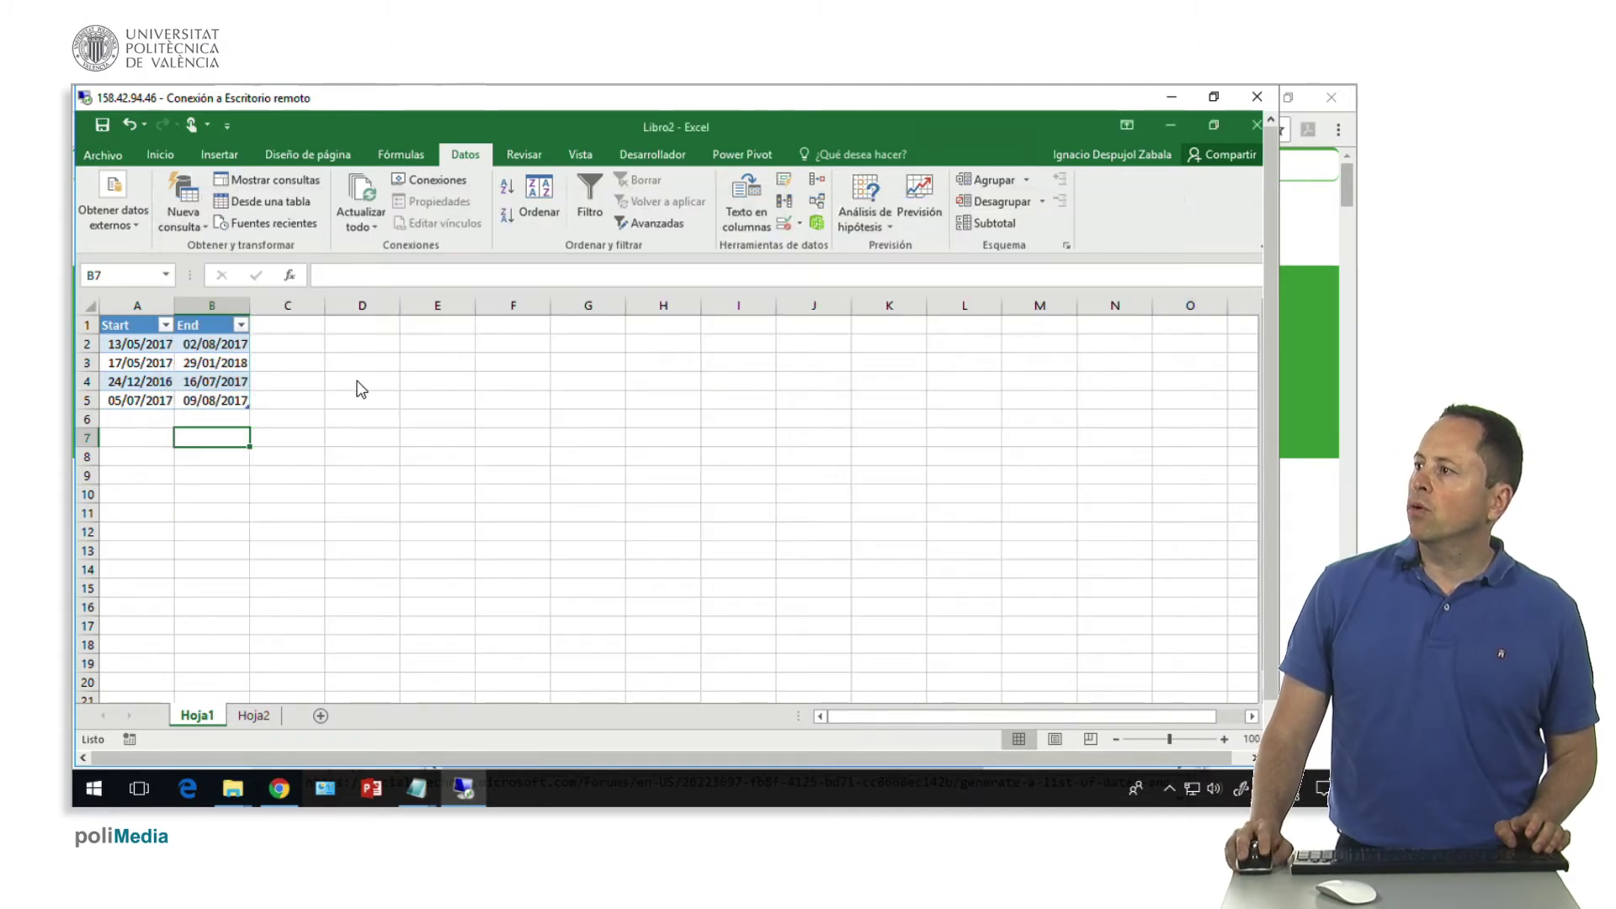
click(543, 378)
click(738, 568)
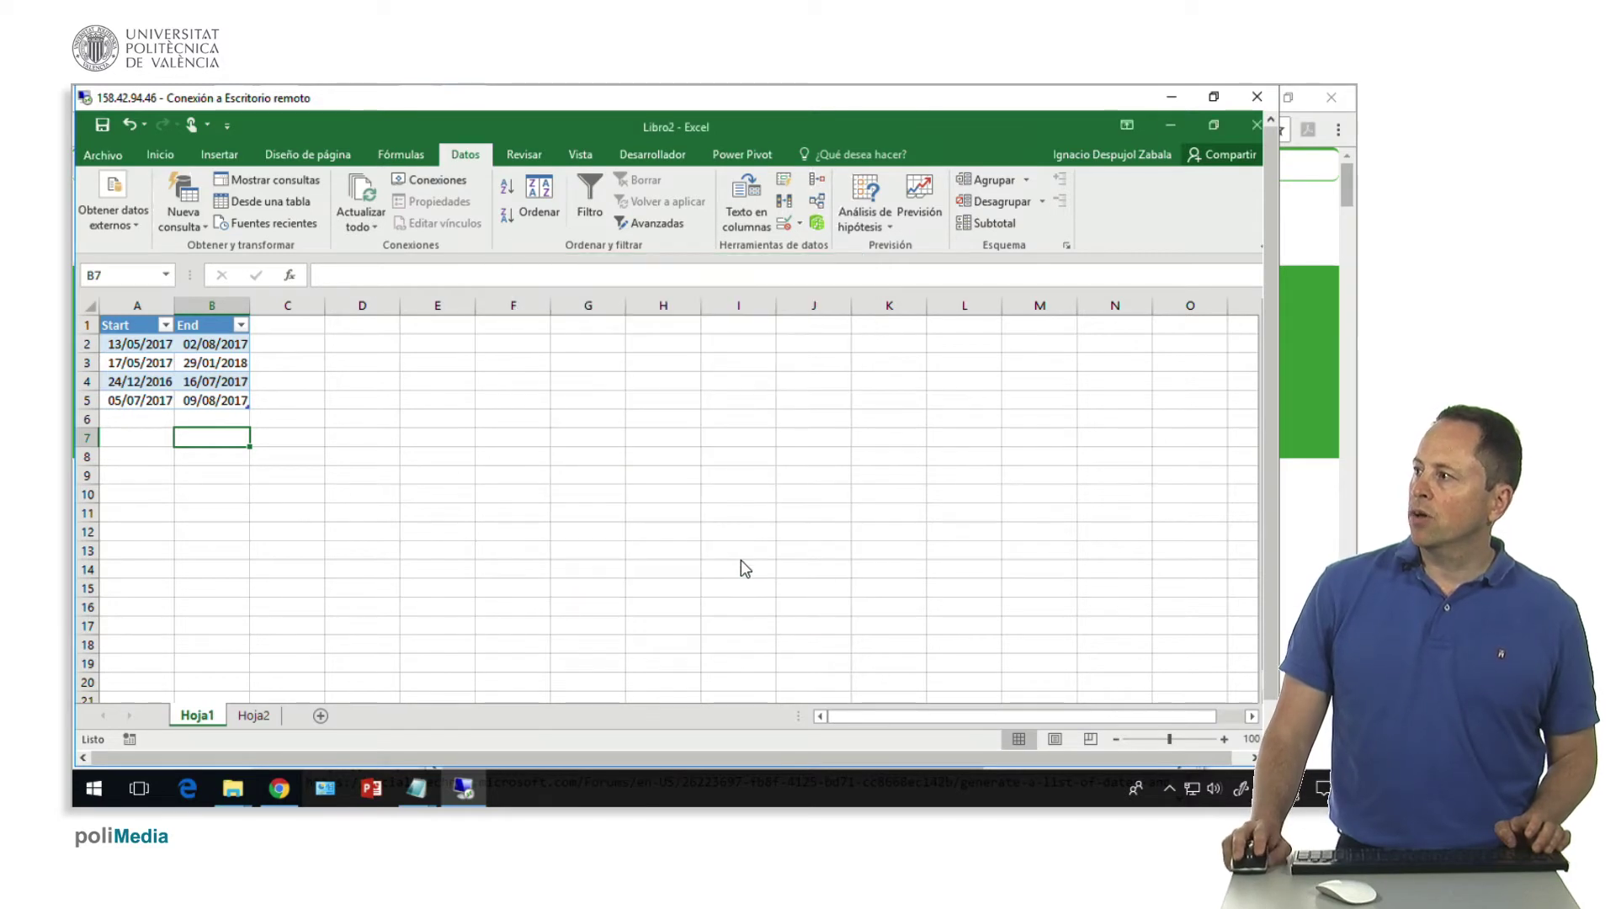
click(159, 375)
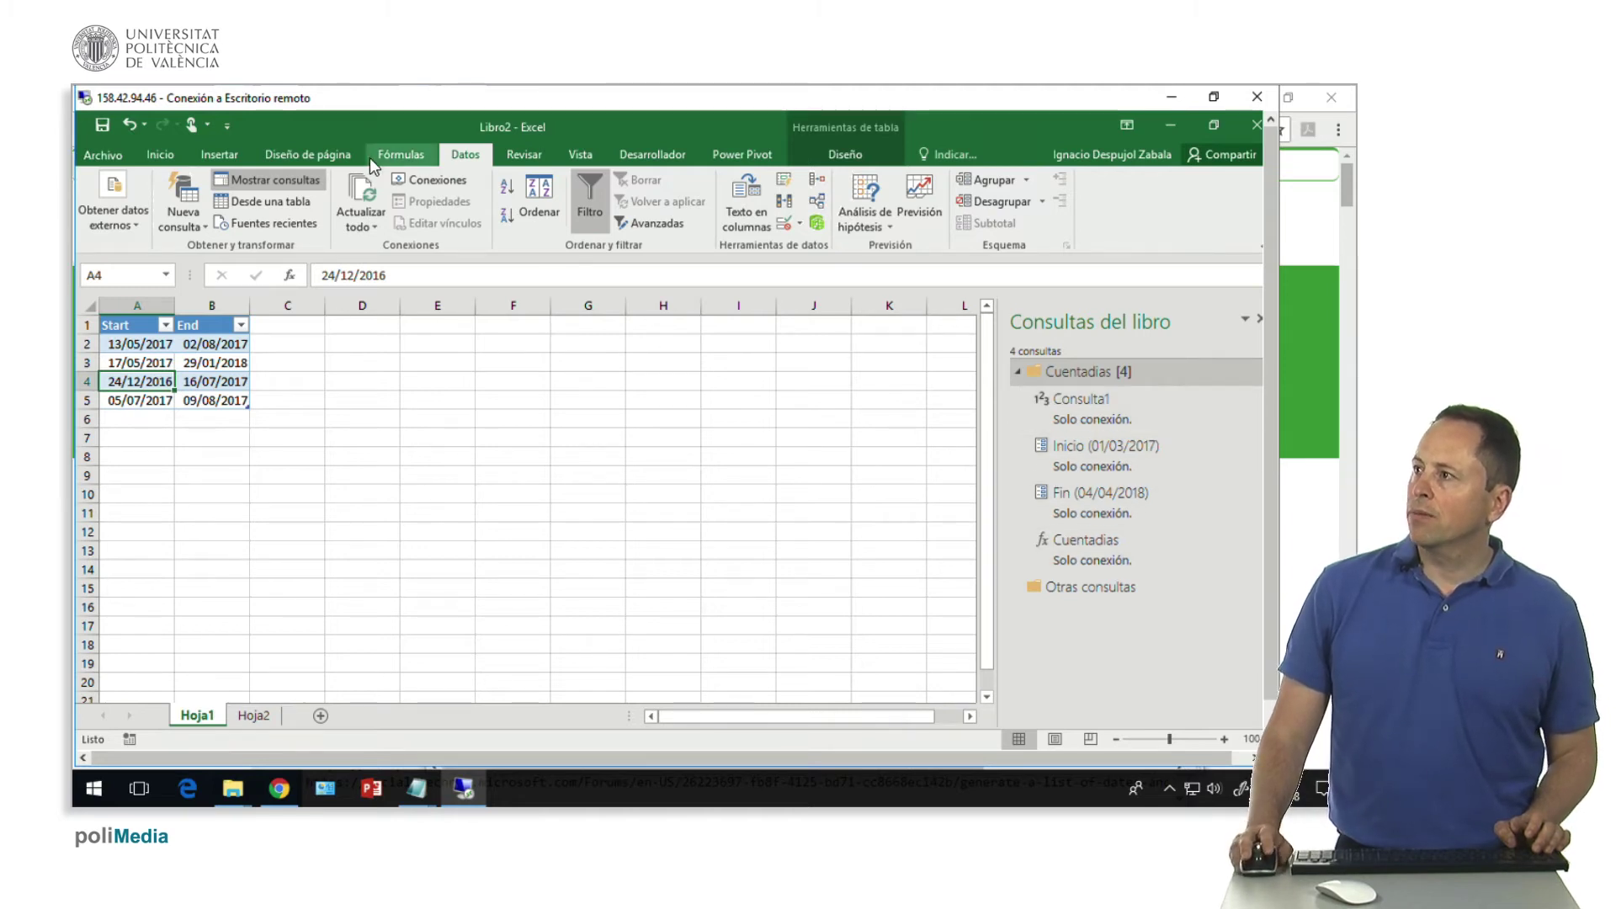
Create a query from the Start/End table and change both columns to Fecha, replacing the current type
click(306, 205)
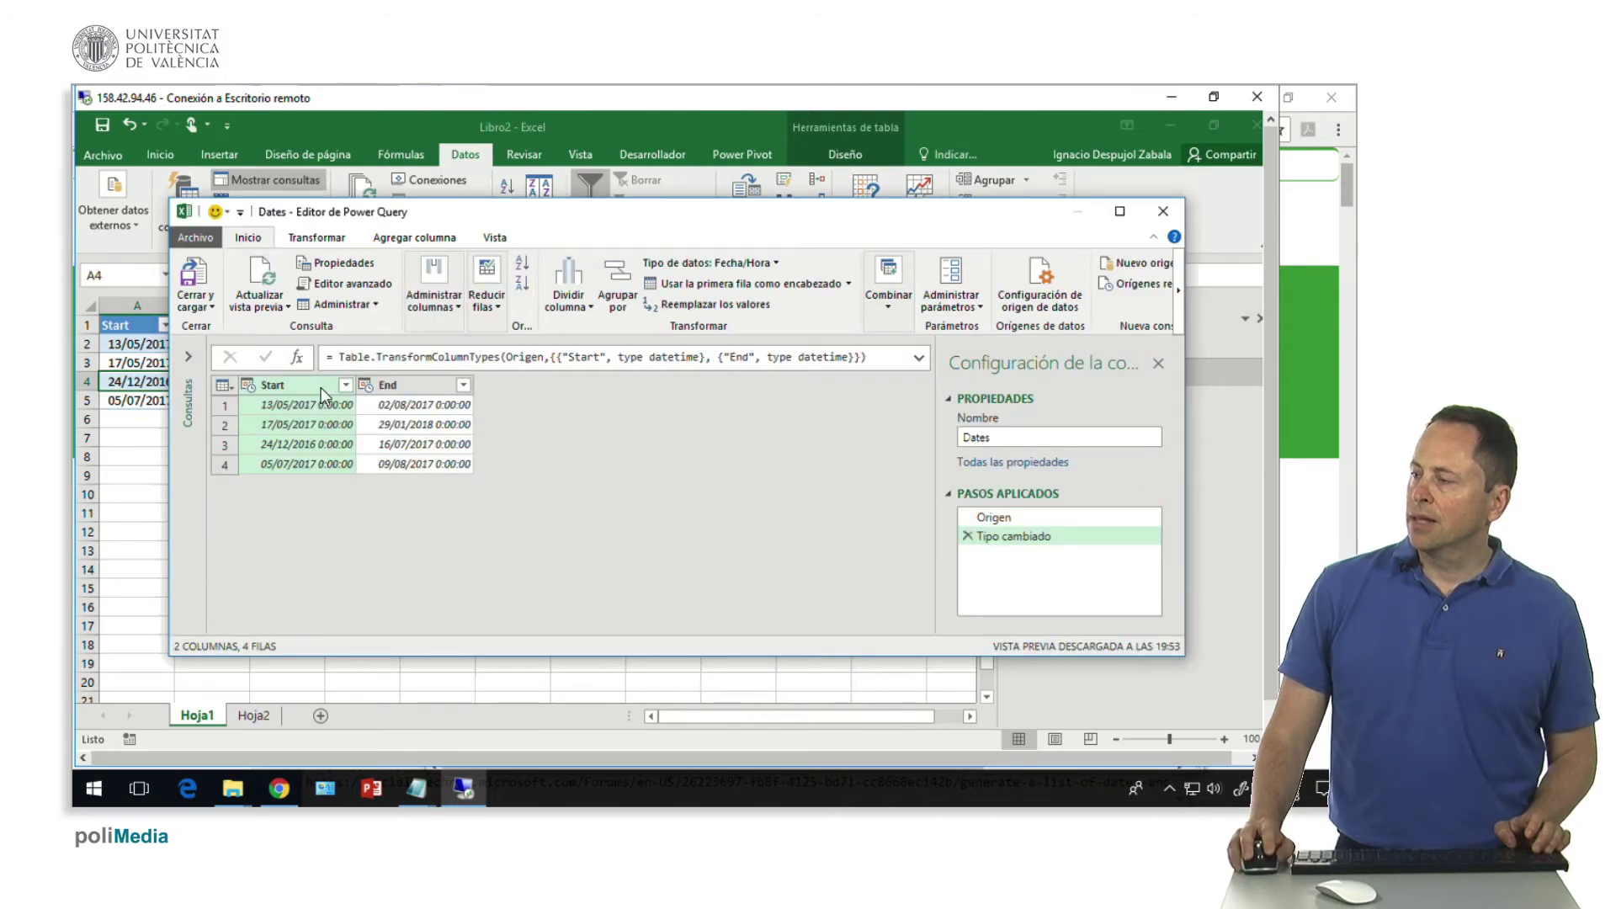
ctrl+click(407, 387)
click(316, 237)
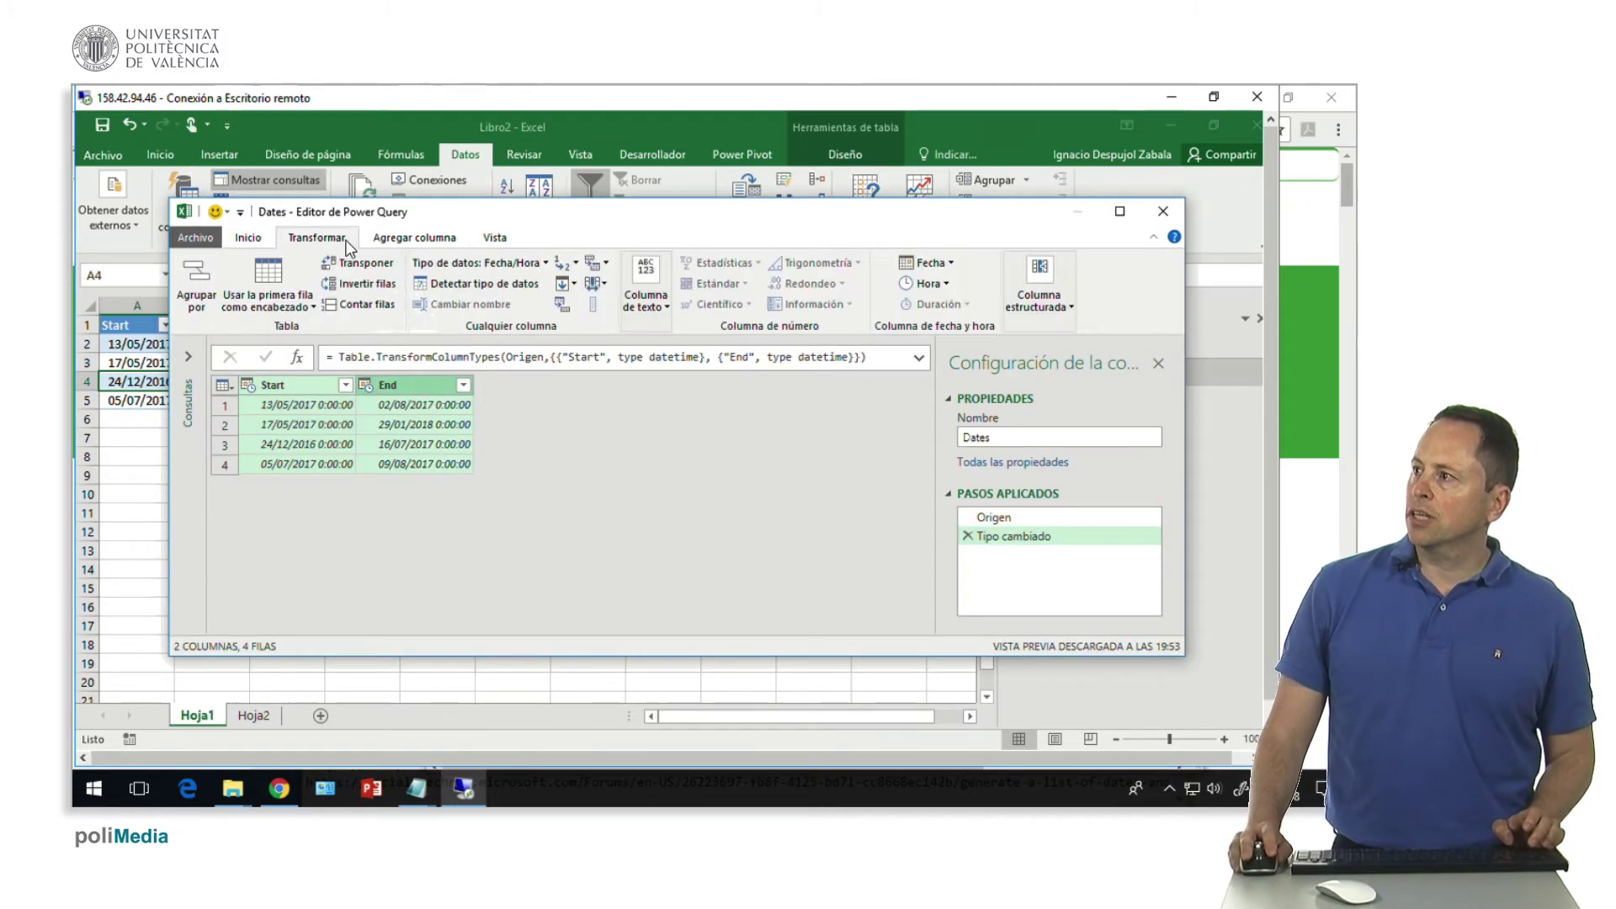
click(547, 263)
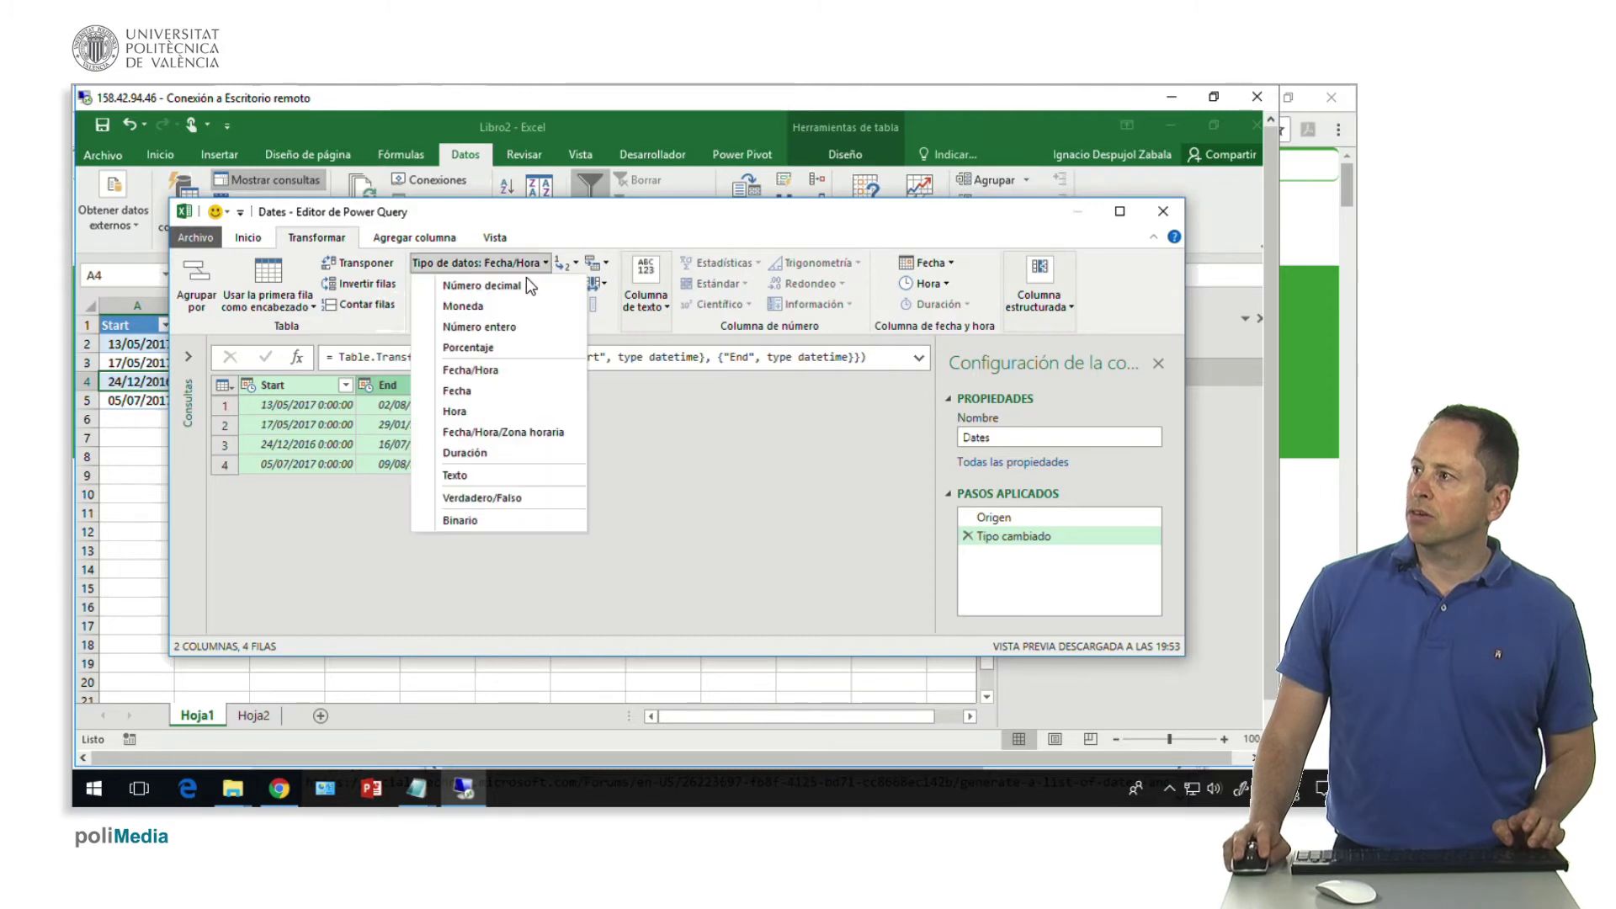
click(492, 393)
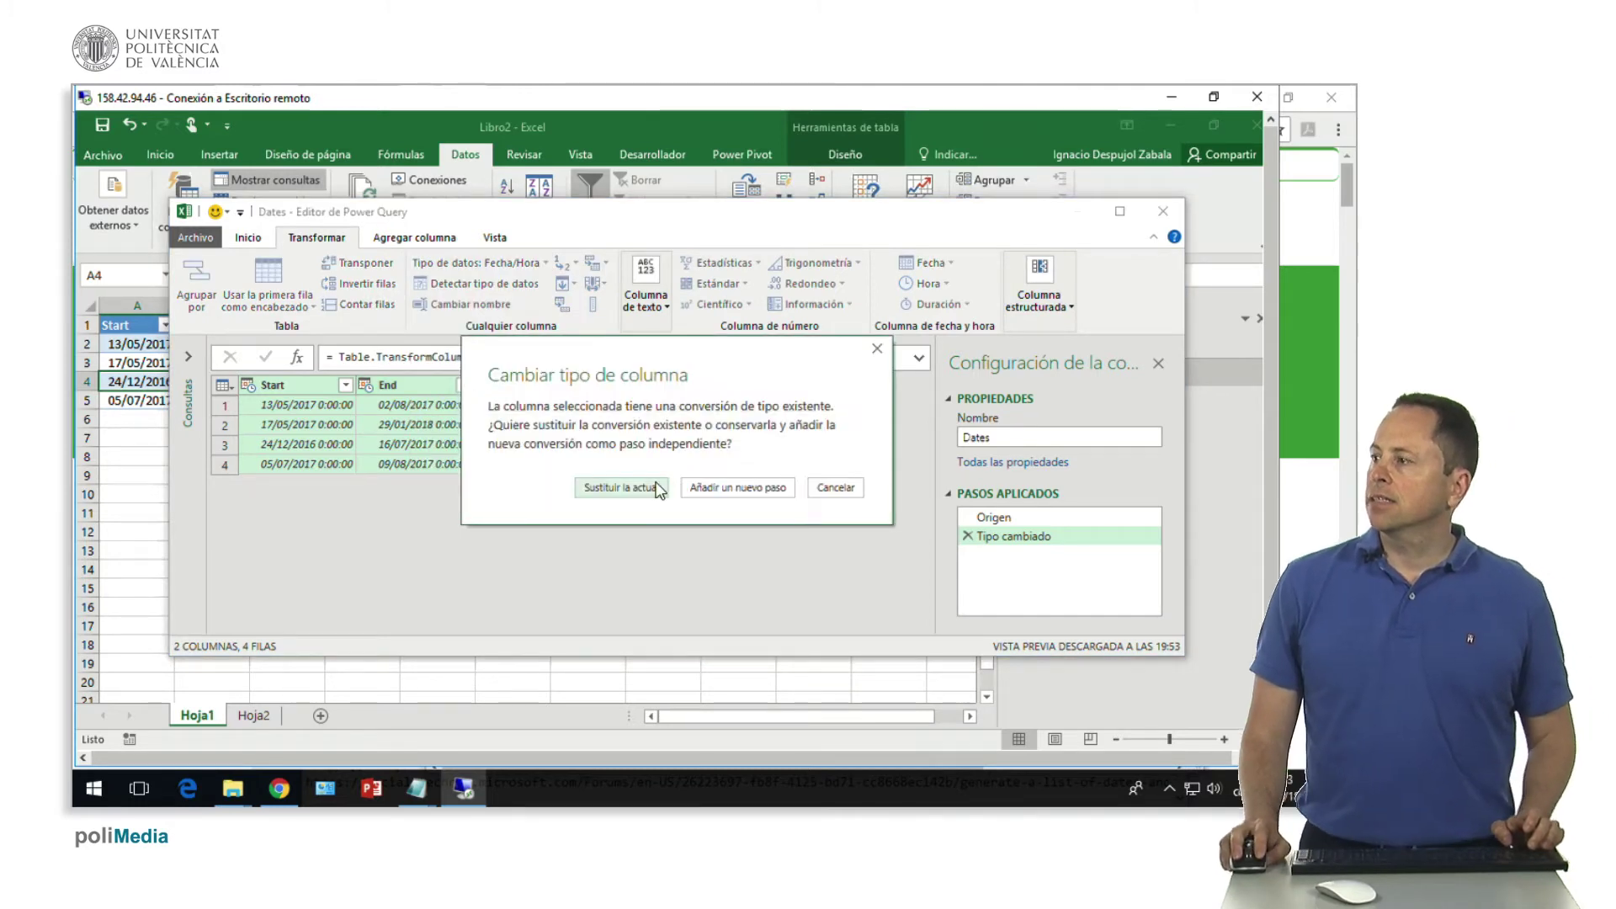
click(623, 488)
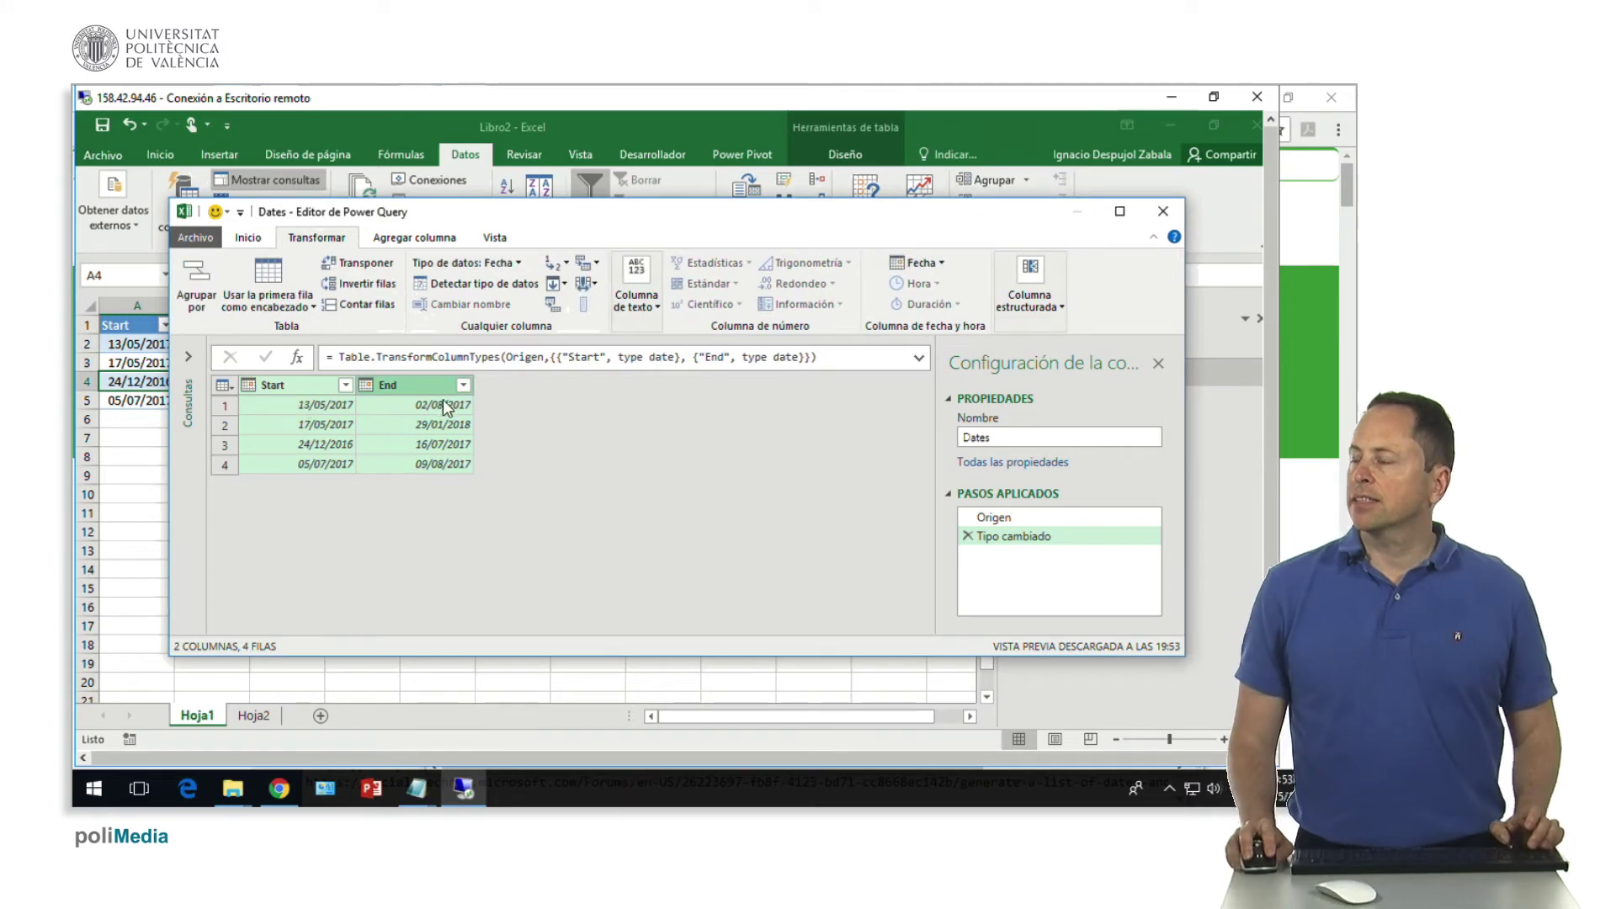
Add a custom column with the formula cuentadias([Start],[End])
click(405, 239)
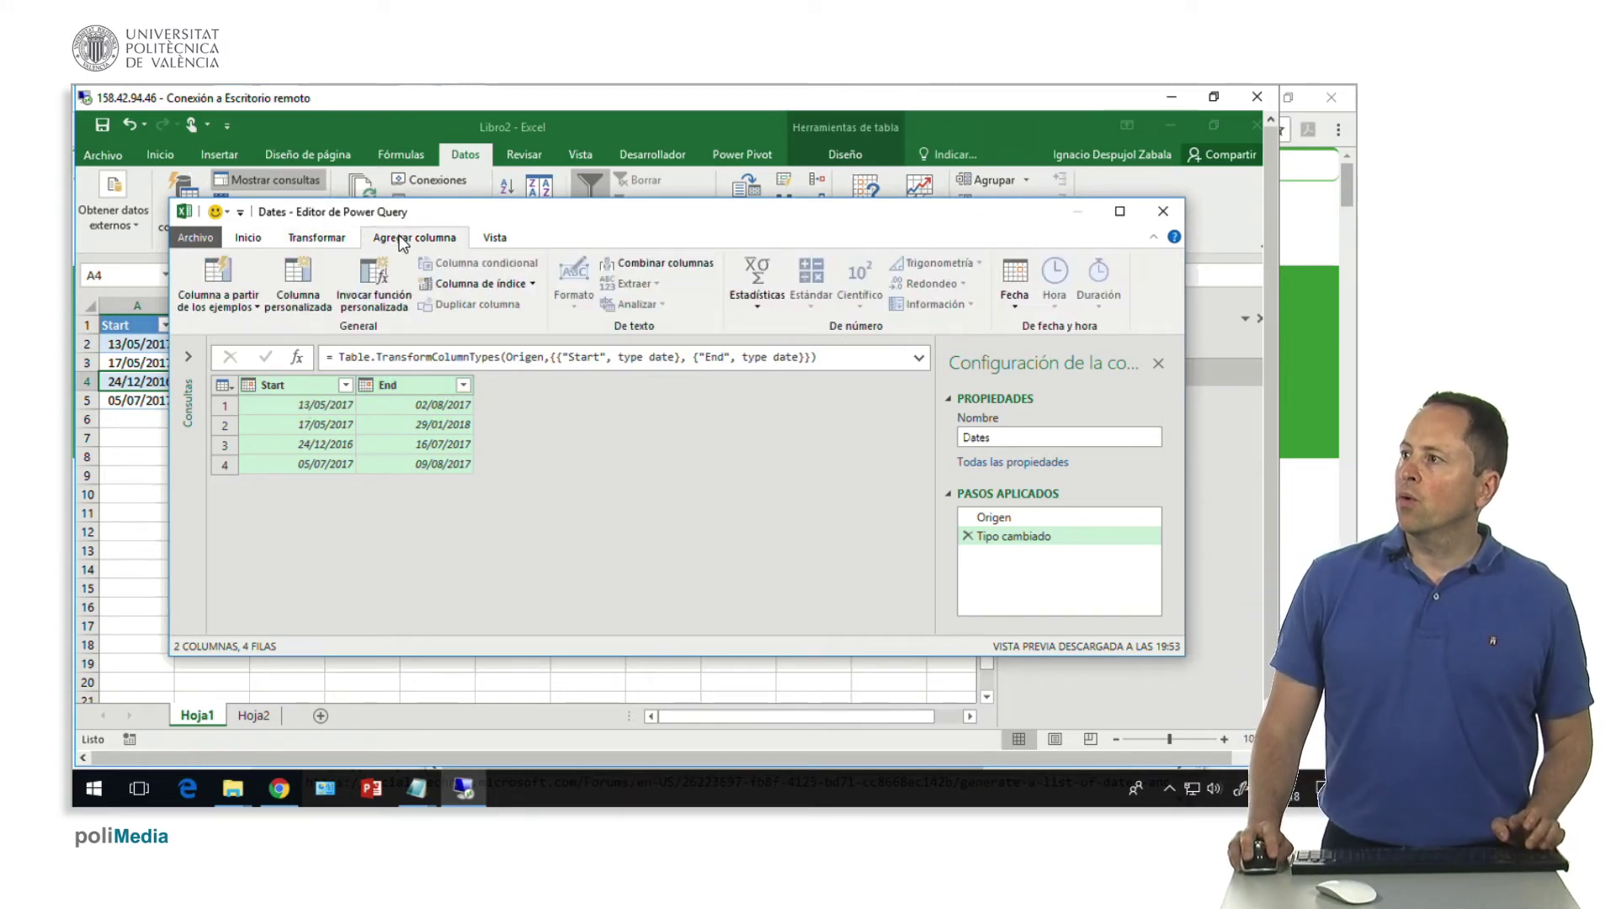
click(298, 284)
click(427, 371)
text(cuentadias()
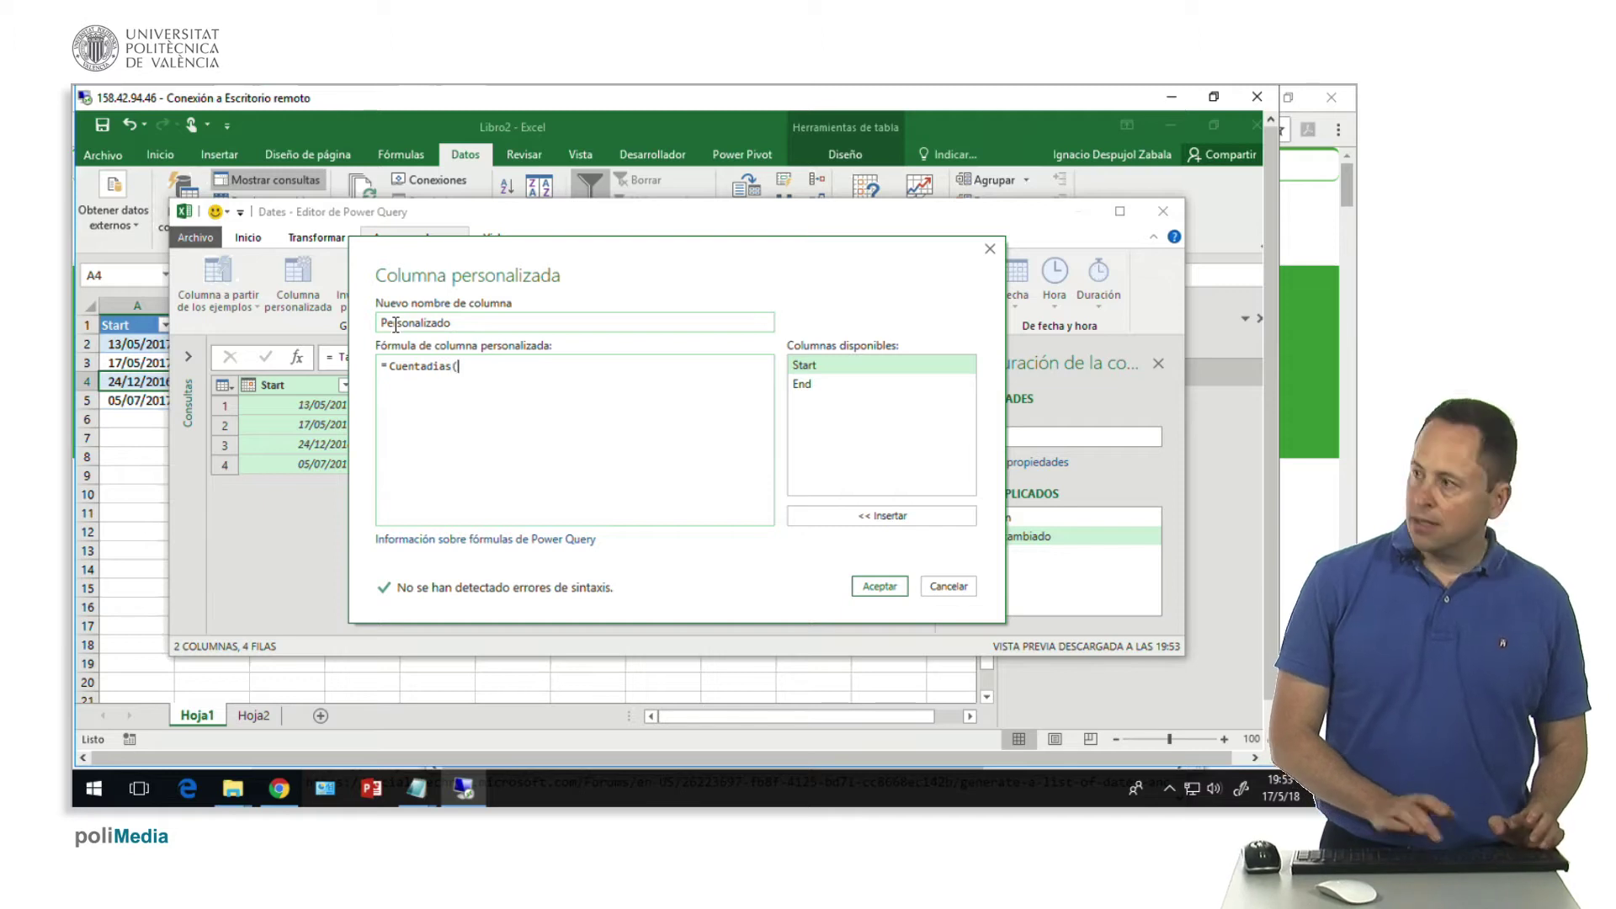
click(801, 364)
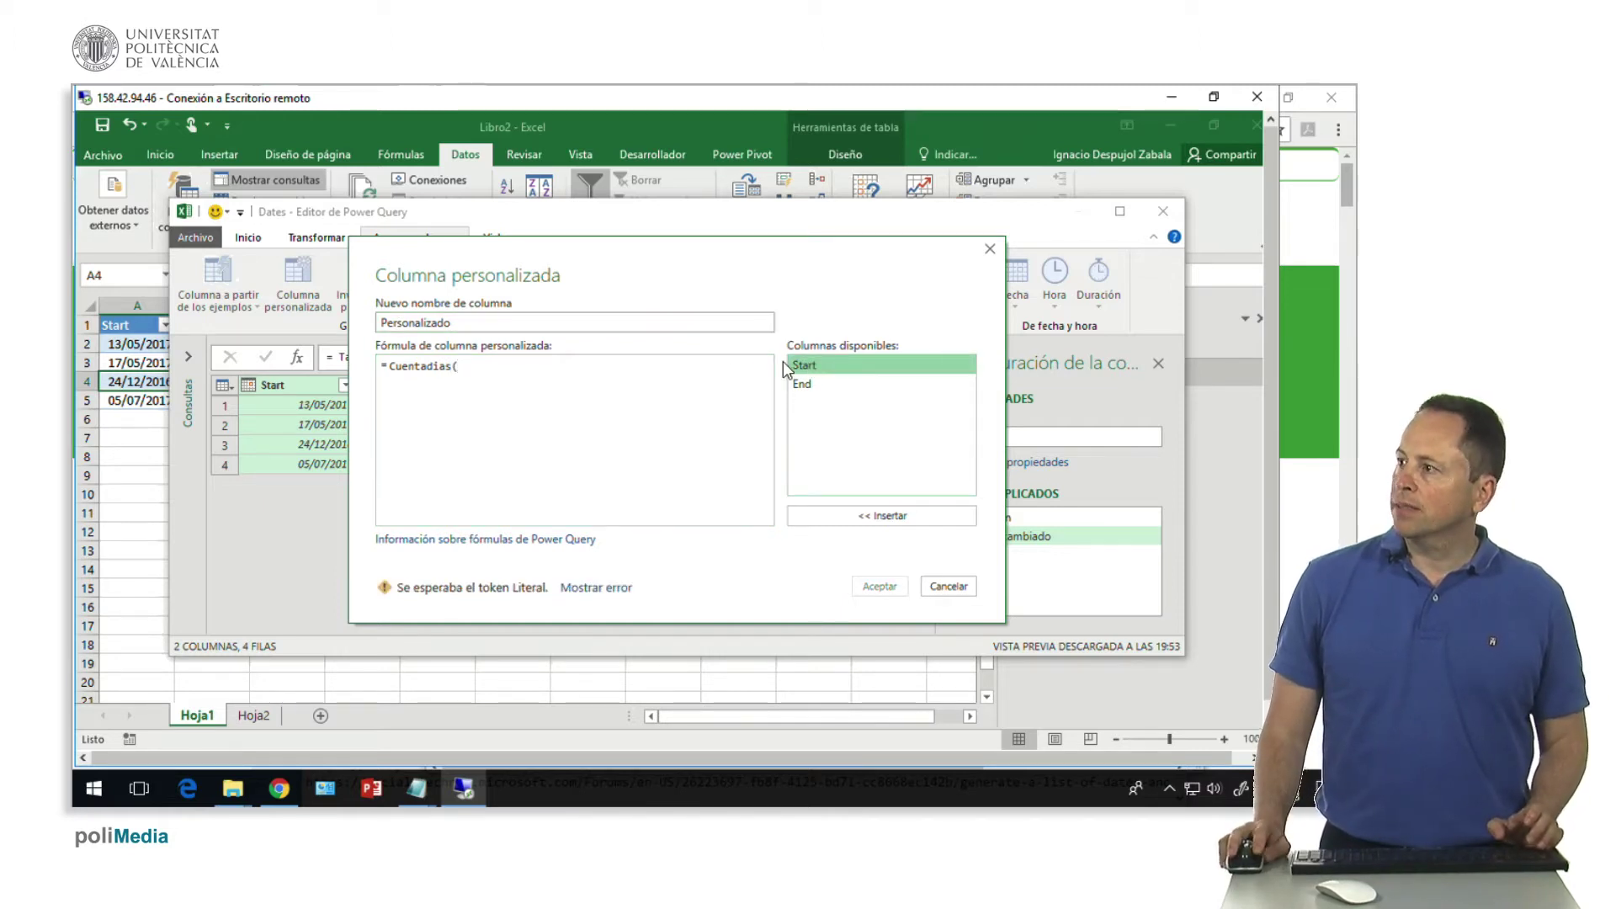
double_click(827, 368)
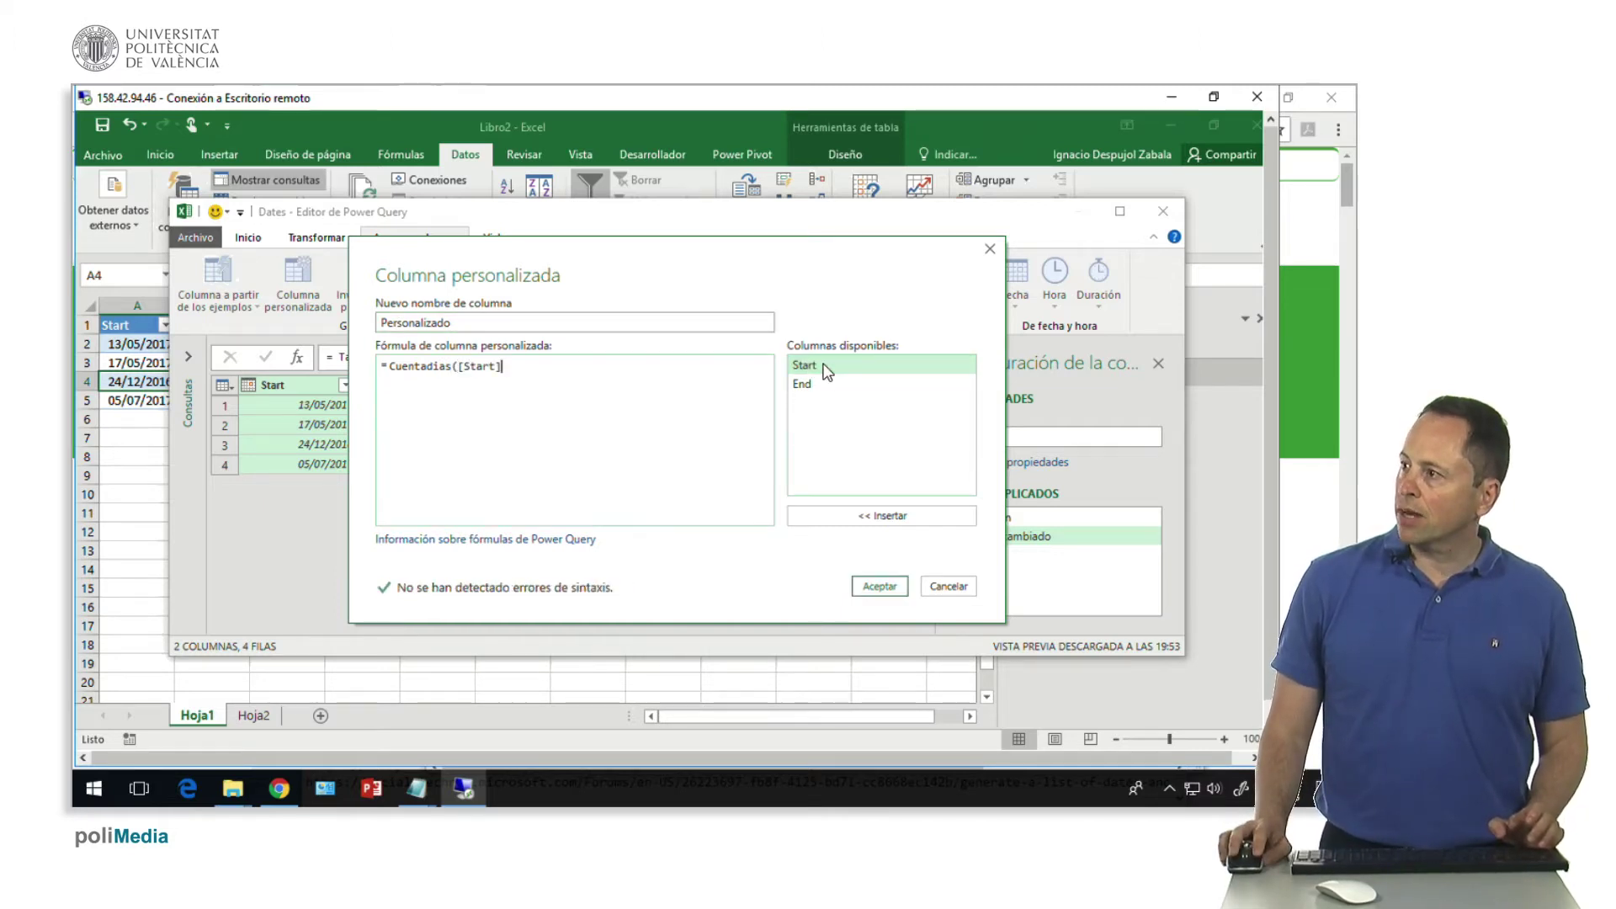
text(,)
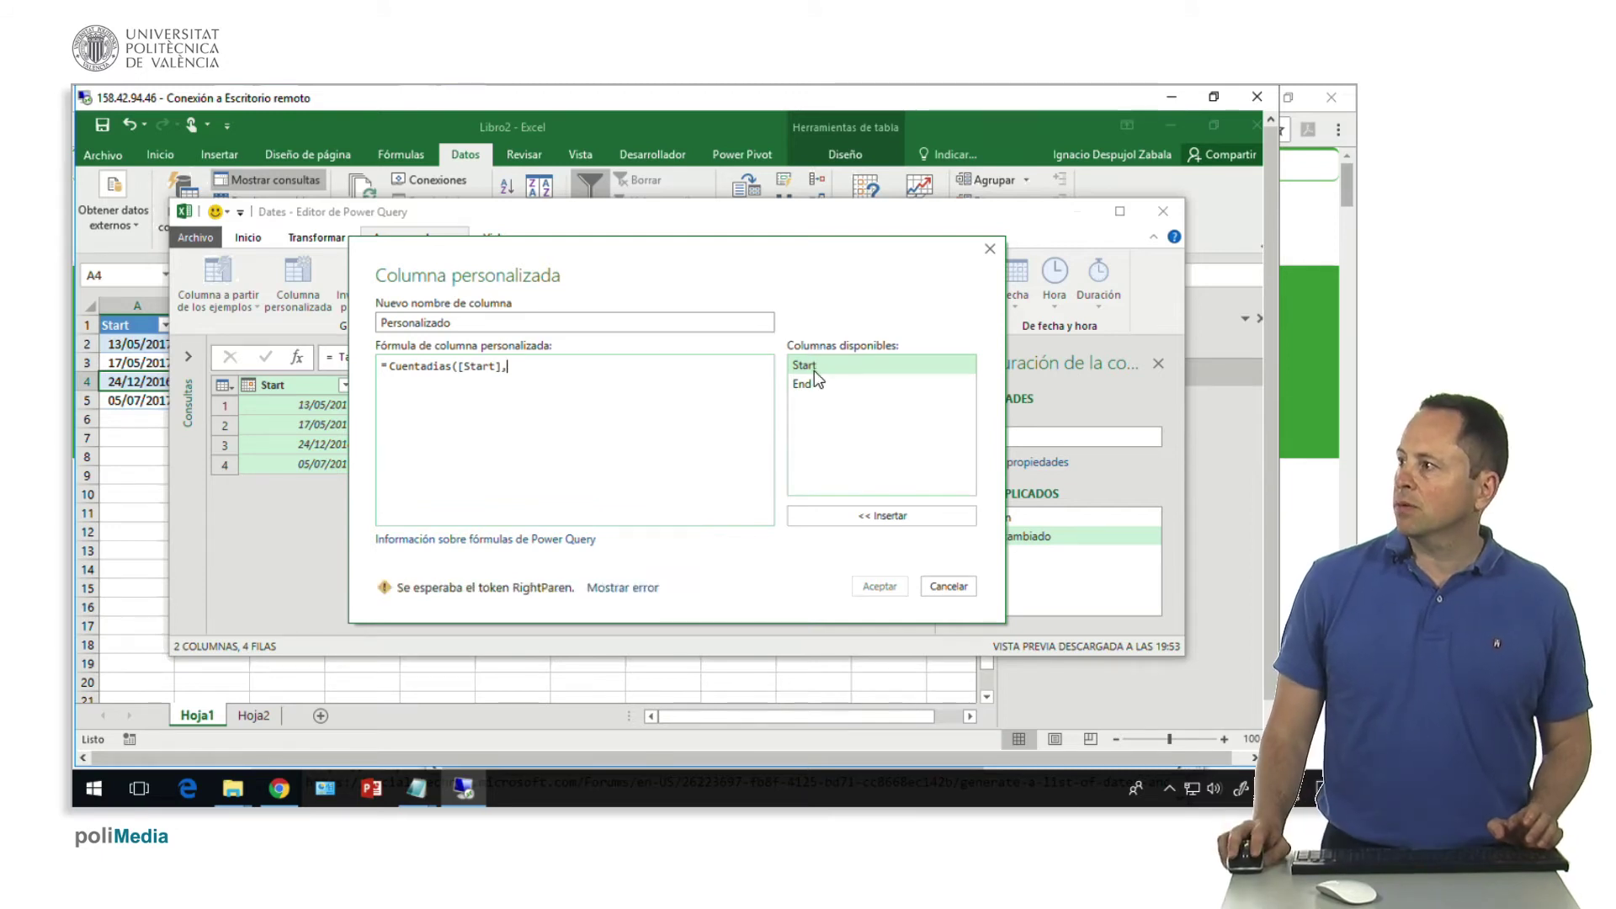
double_click(810, 385)
text())
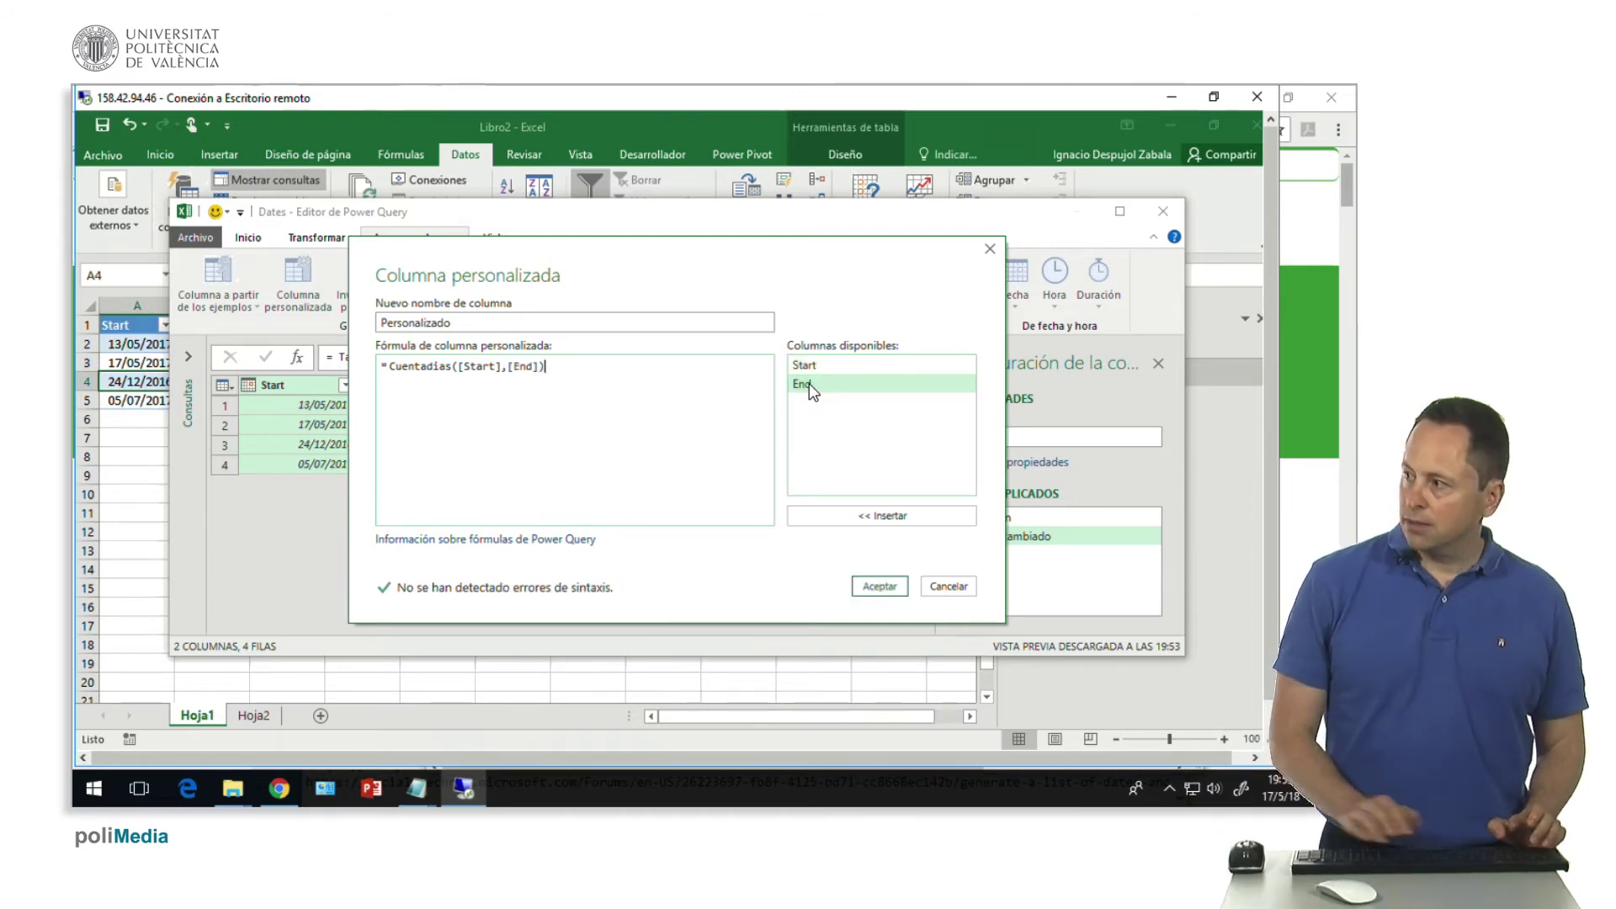
click(879, 586)
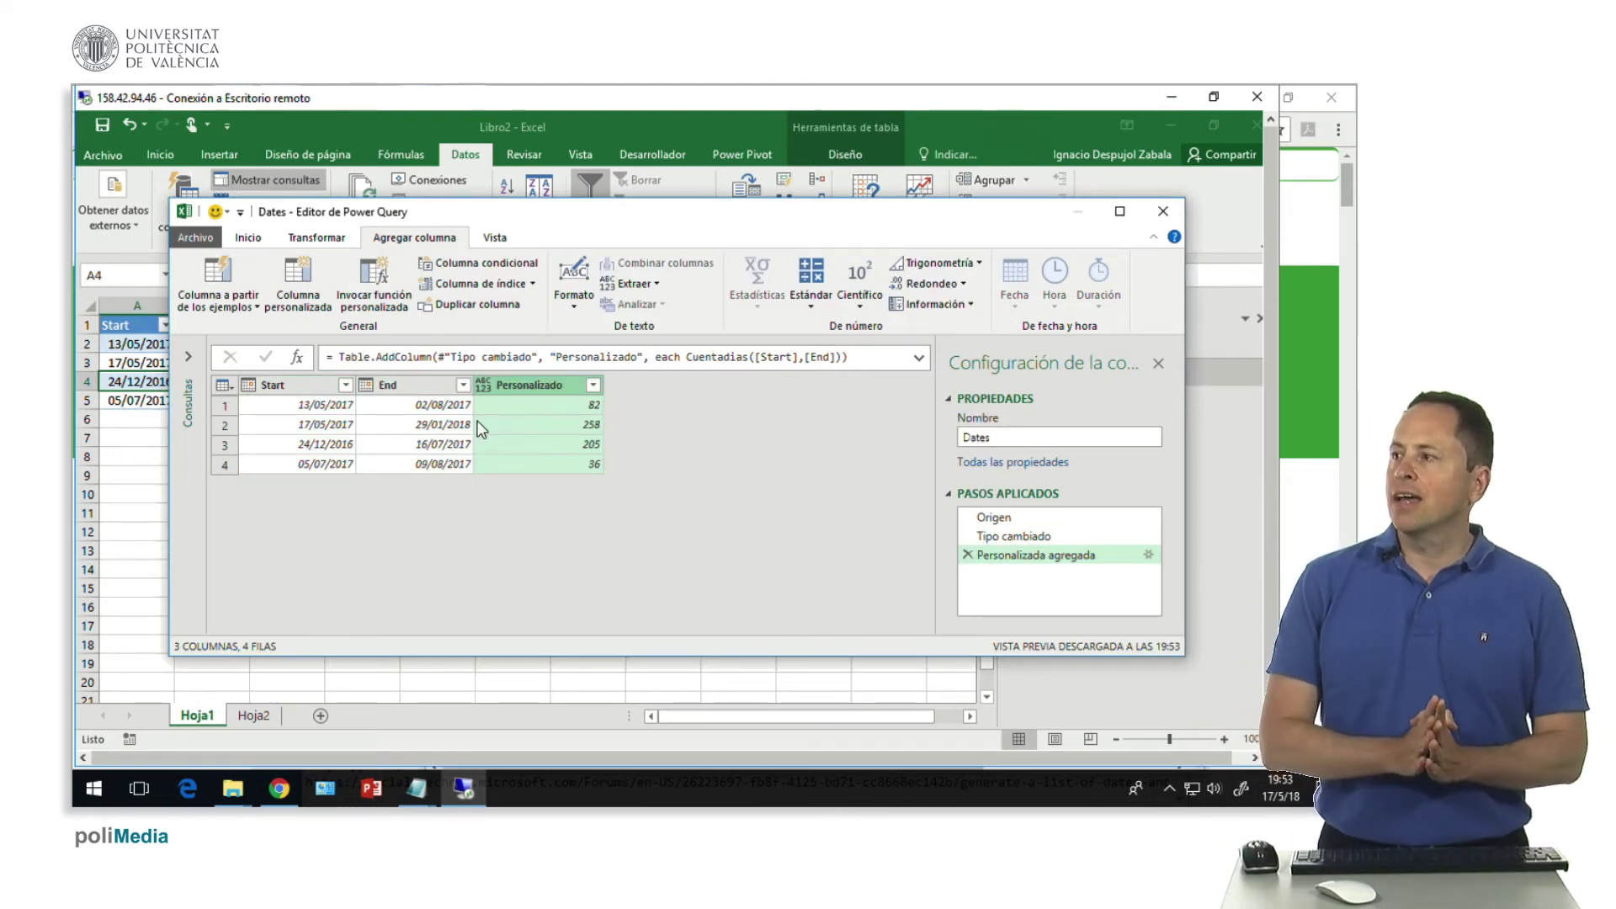
Rename the Personalizado column to Cuentadias and expand the Consultas pane
double_click(525, 384)
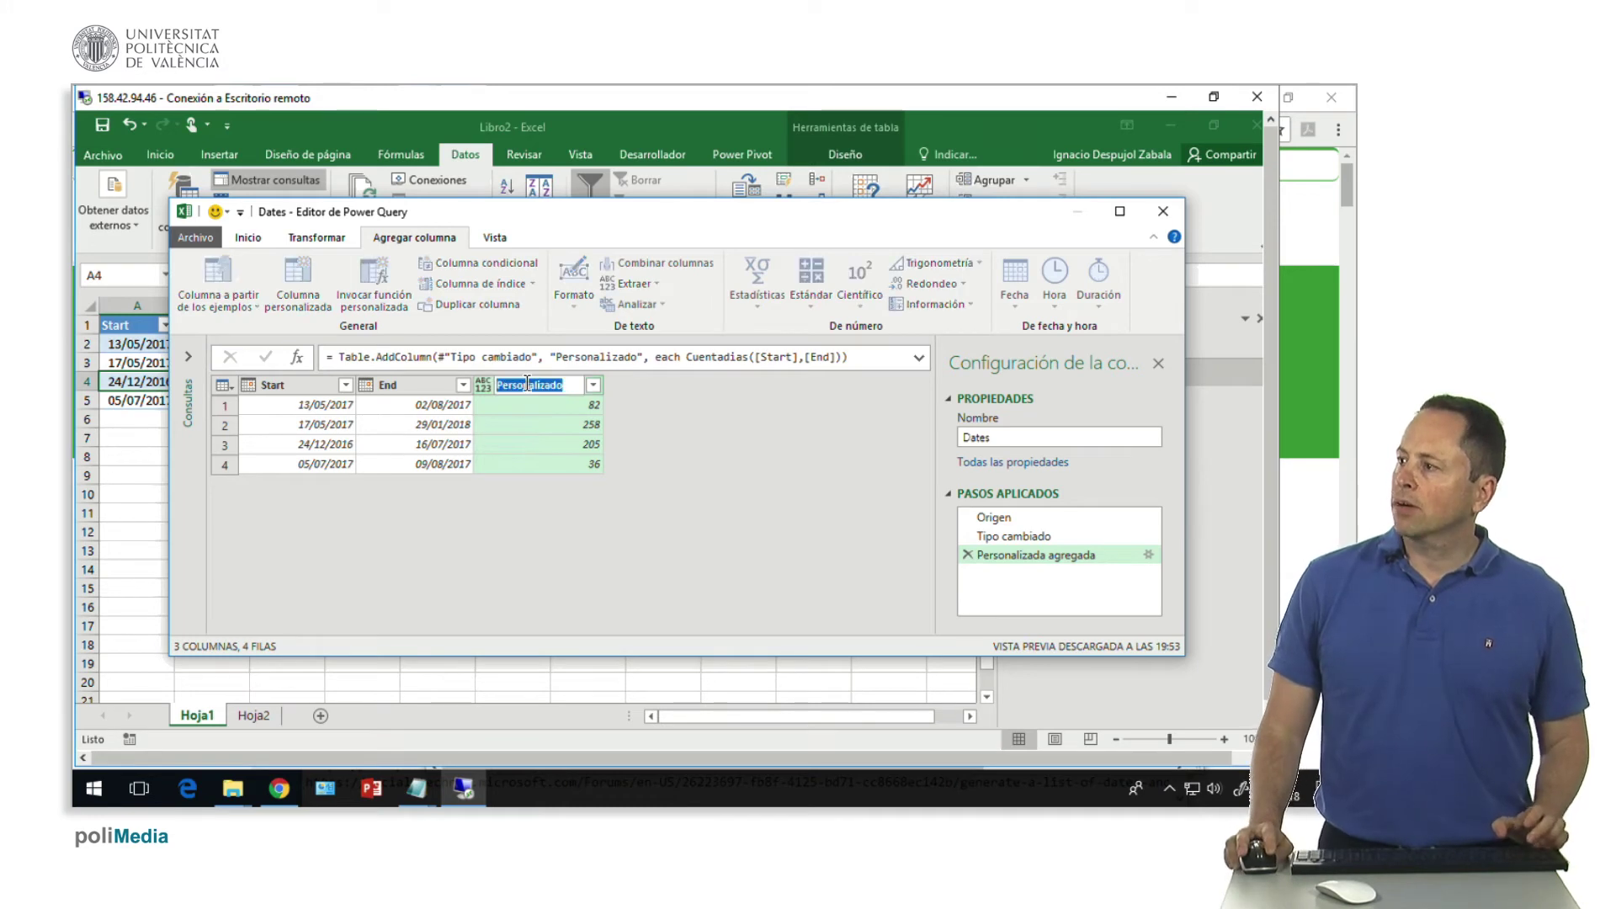
text(Cuentadias)
key(Return)
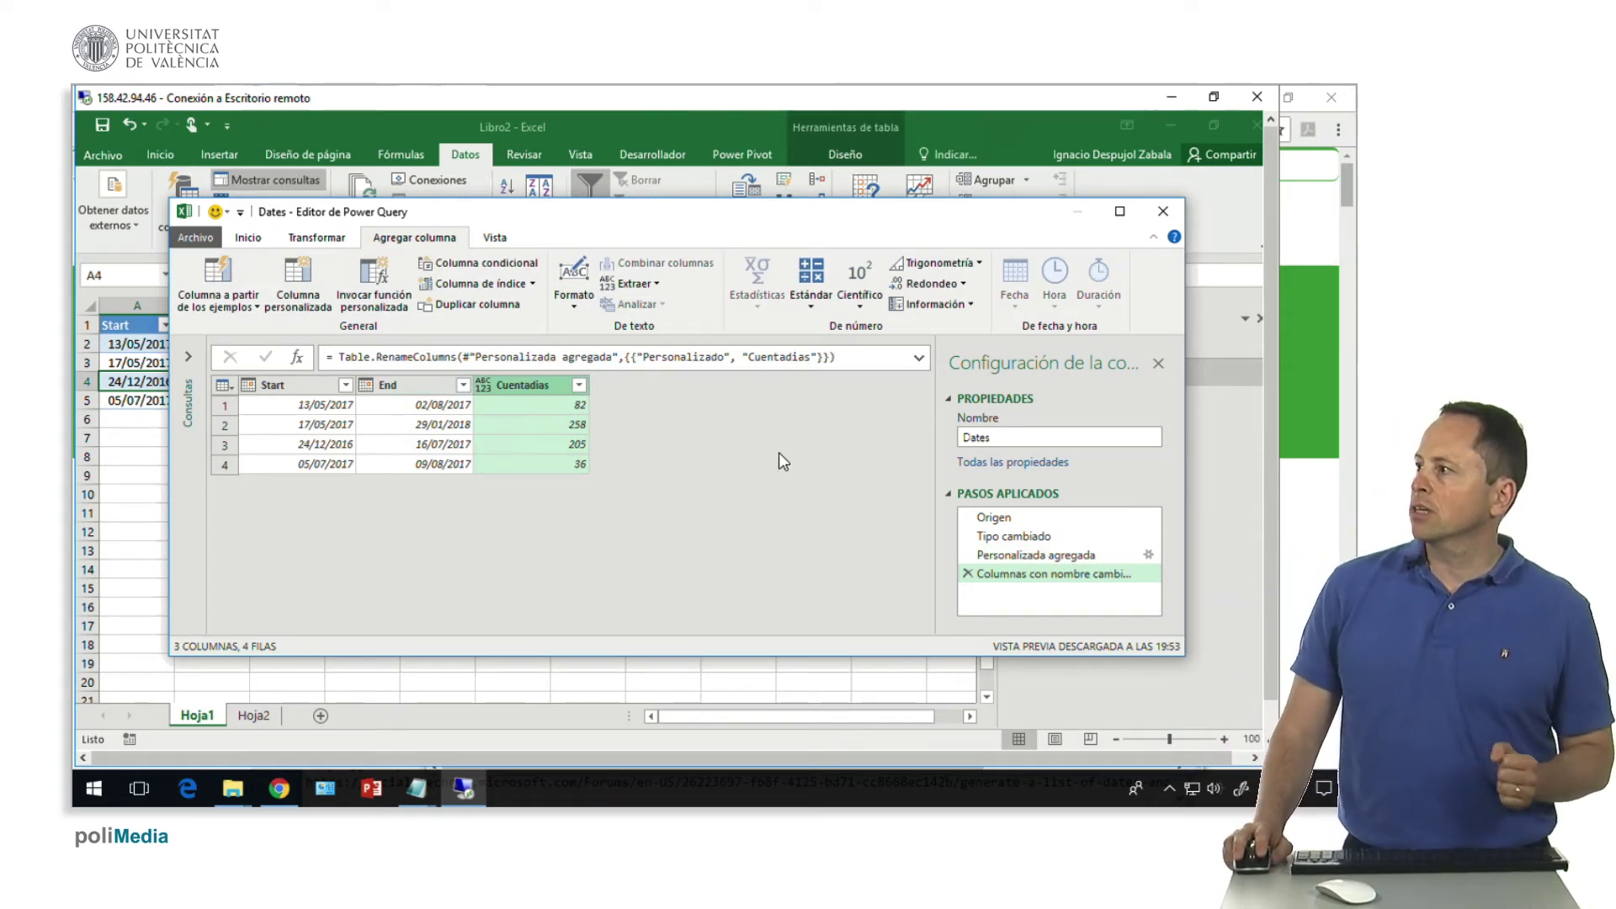
click(189, 357)
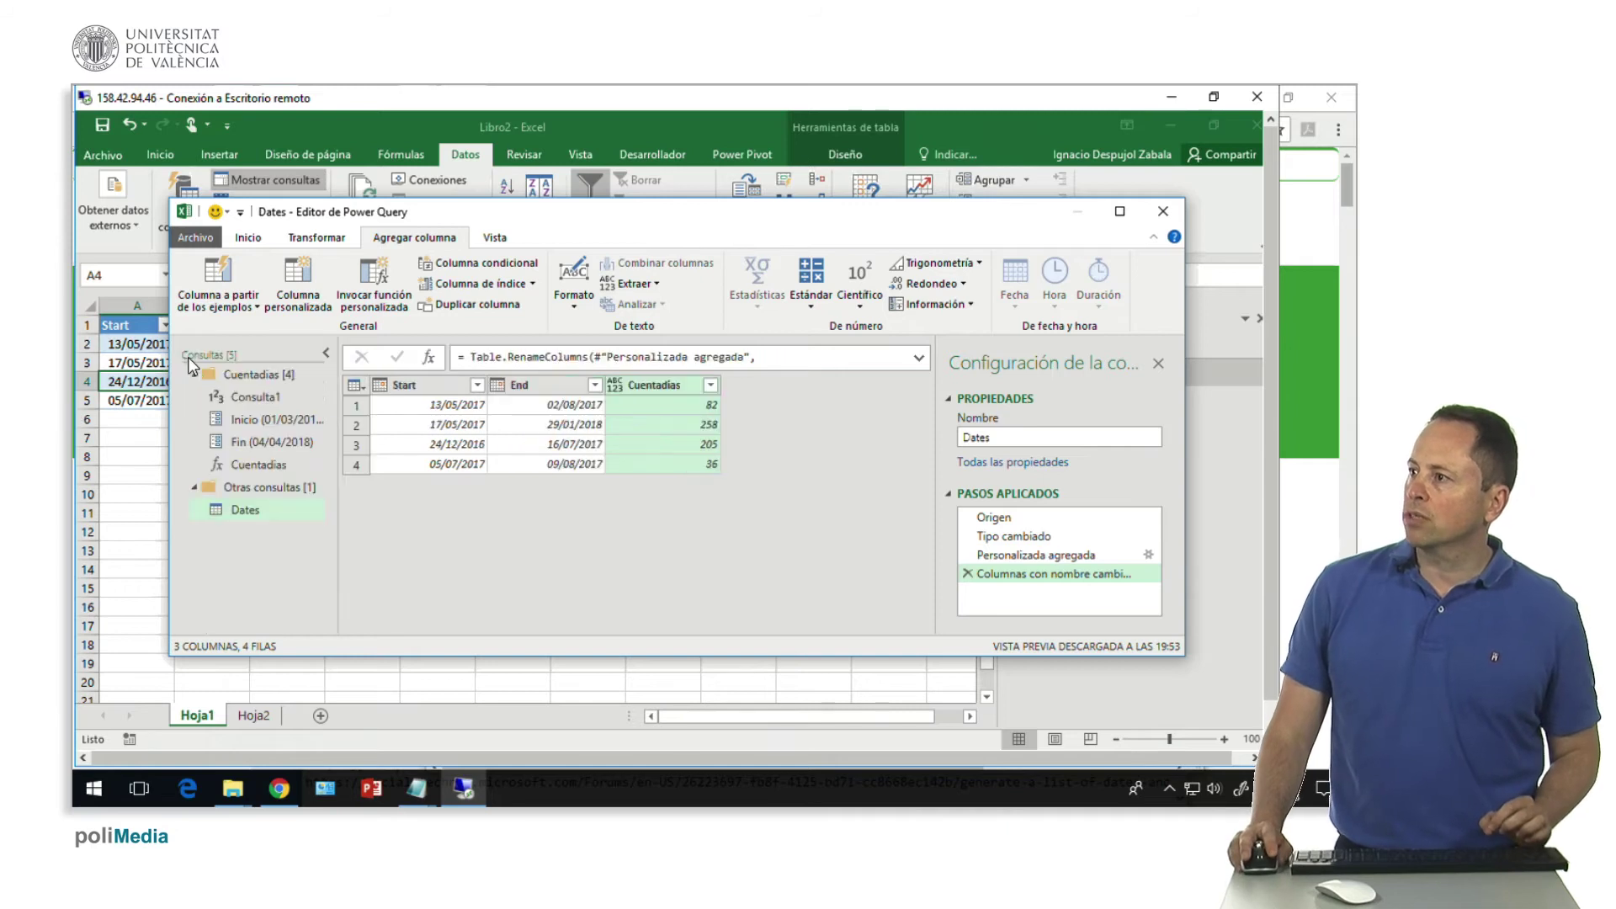
Create a Número decimal parameter Diadelasemana with value 1 and move it into the Cuentadias group
click(229, 396)
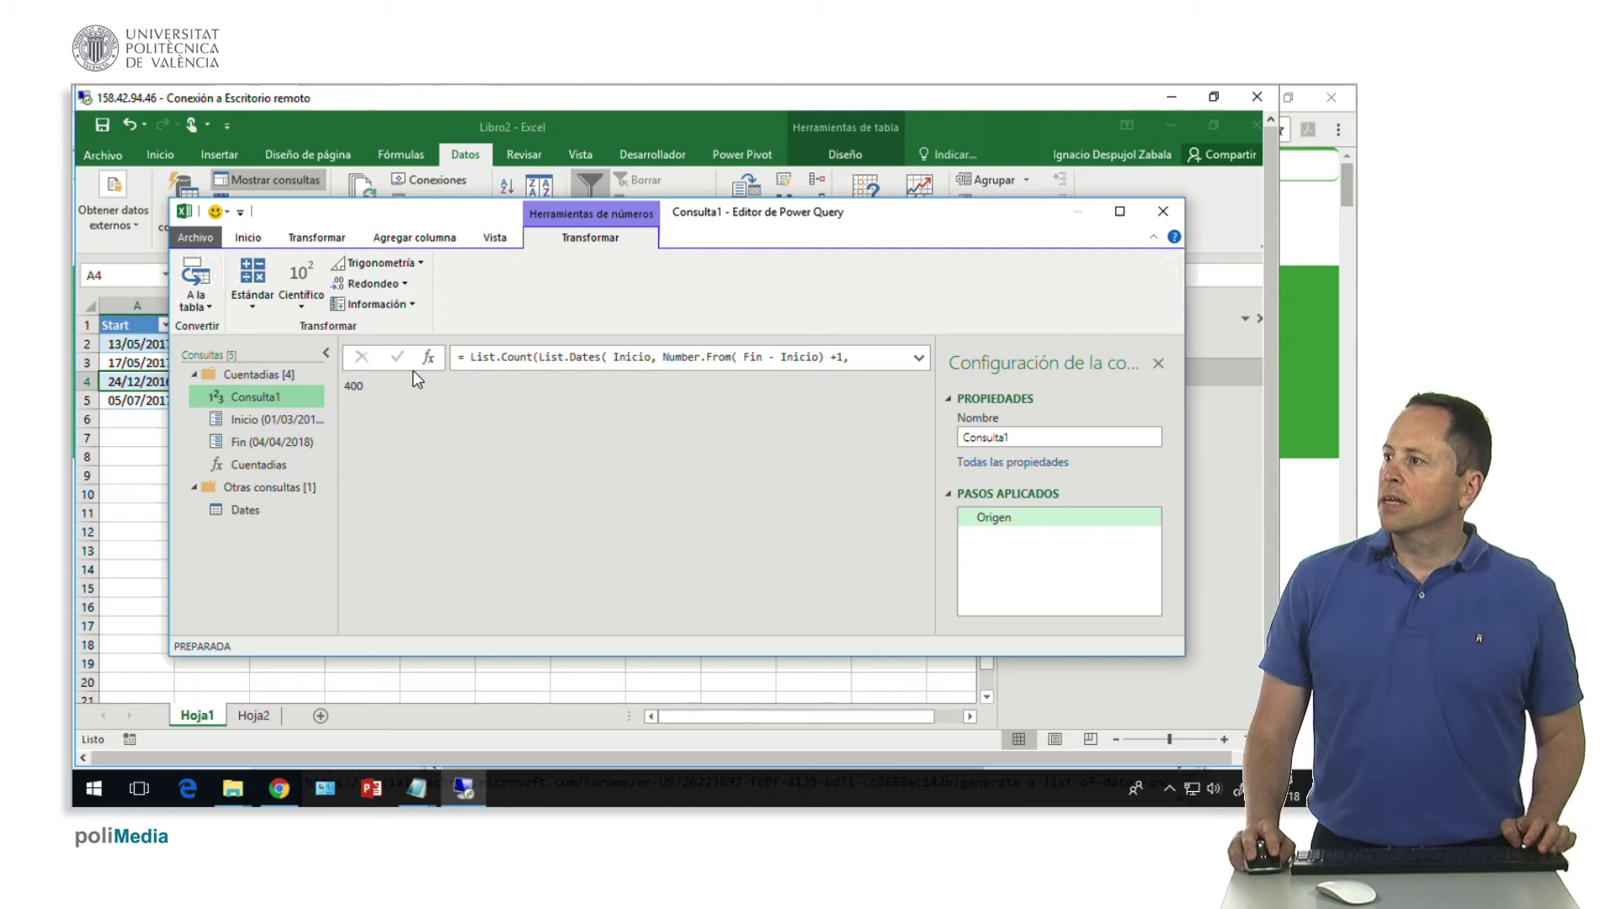
click(248, 237)
click(959, 288)
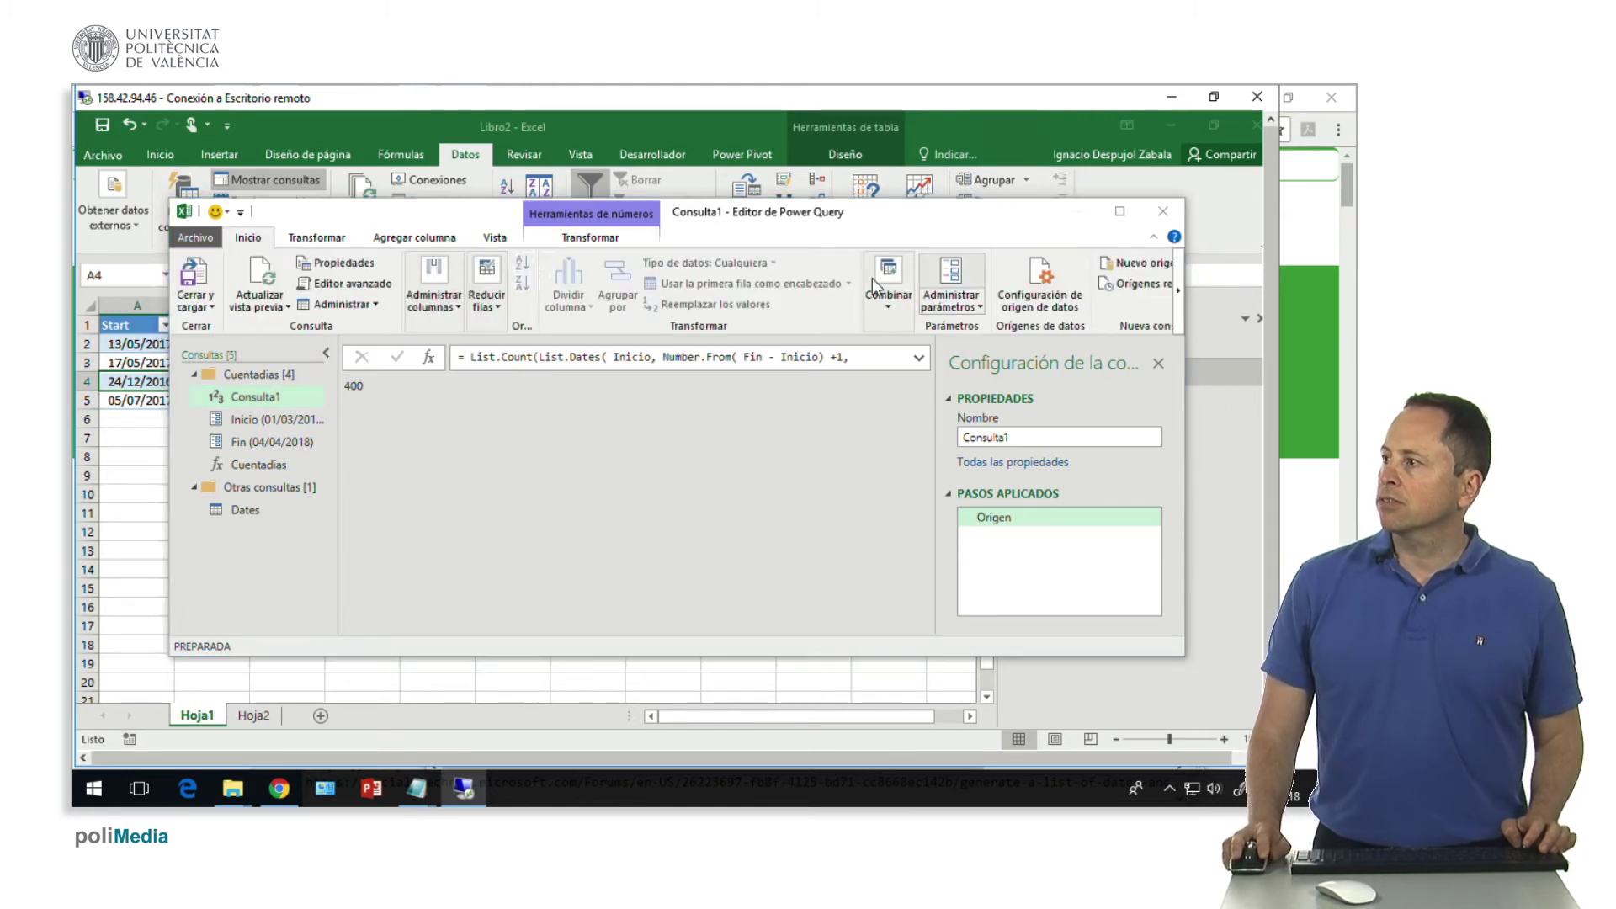
click(599, 195)
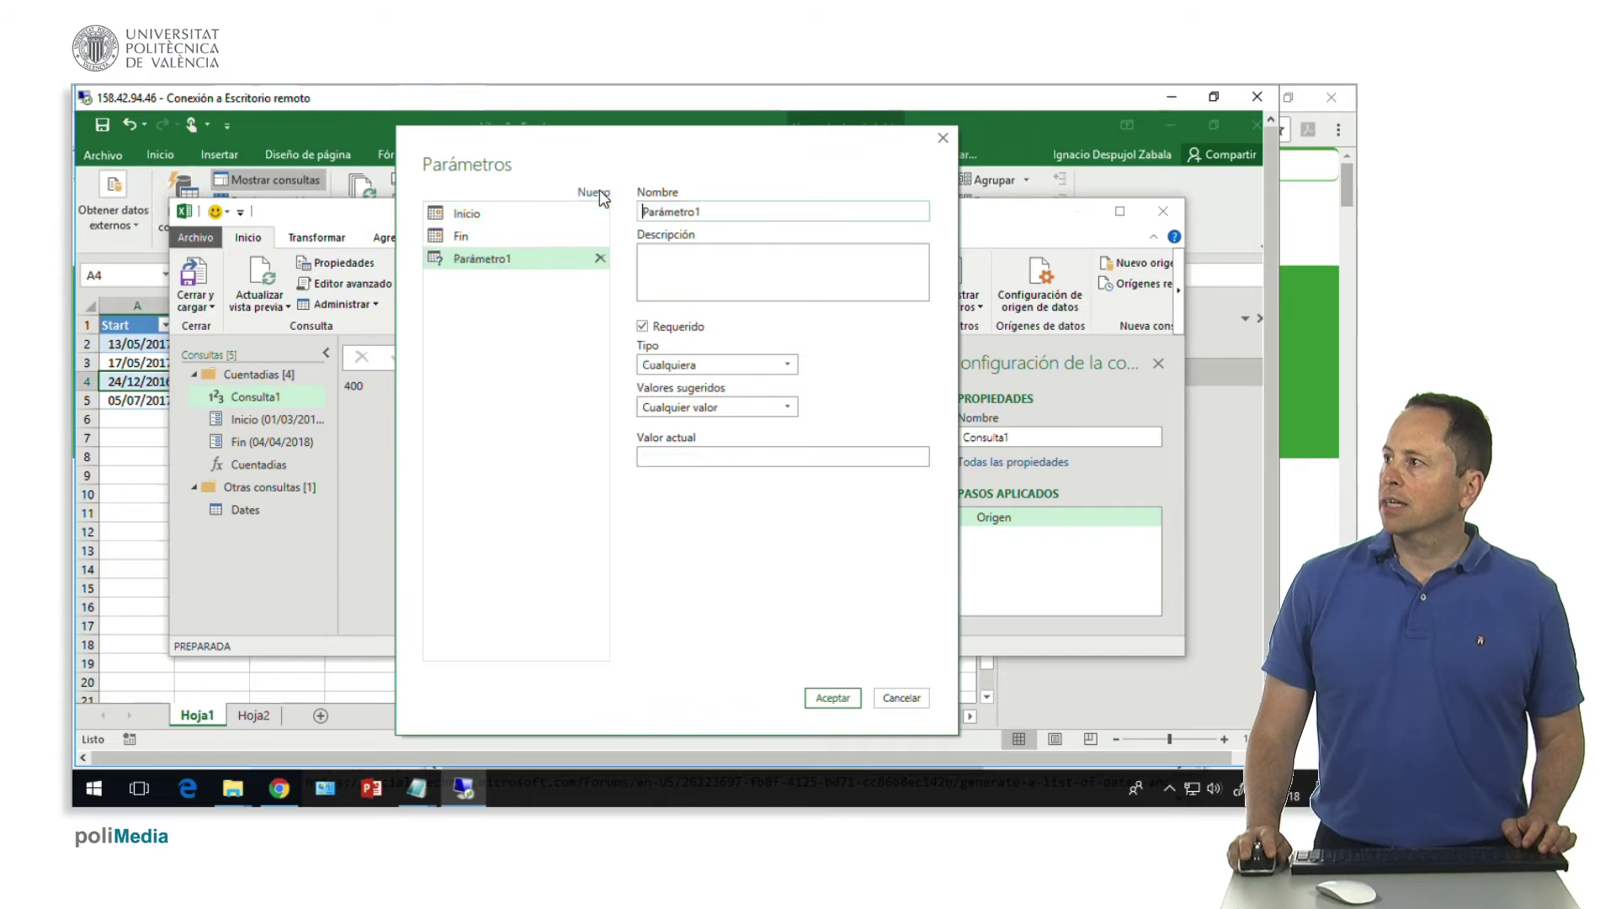
double_click(708, 215)
text(D)
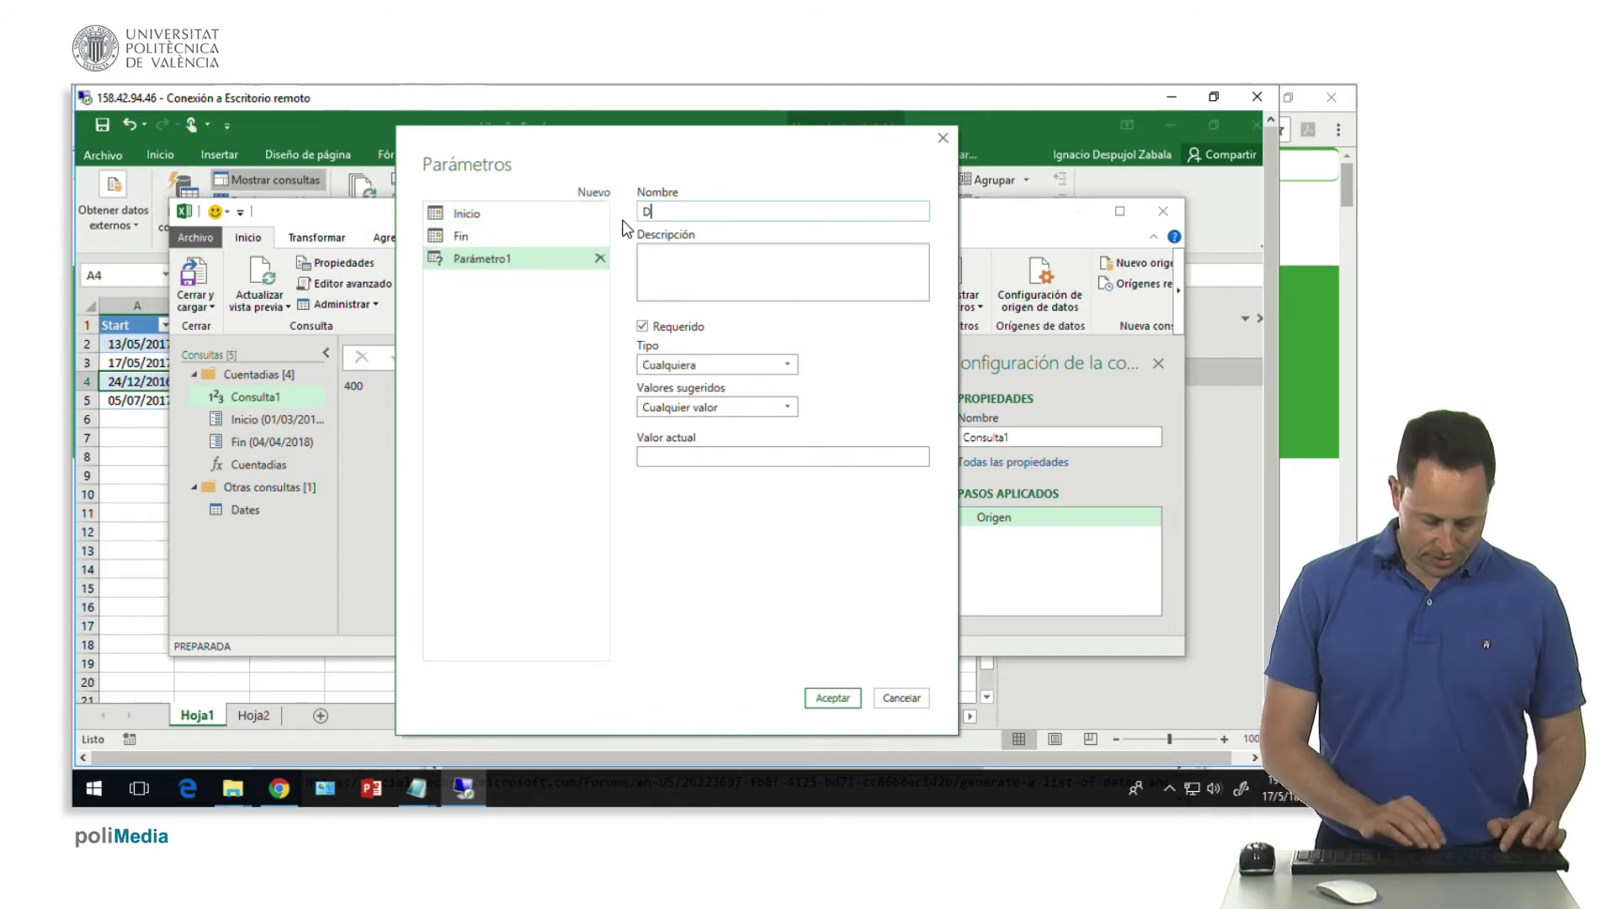
text(iade)
text(lam)
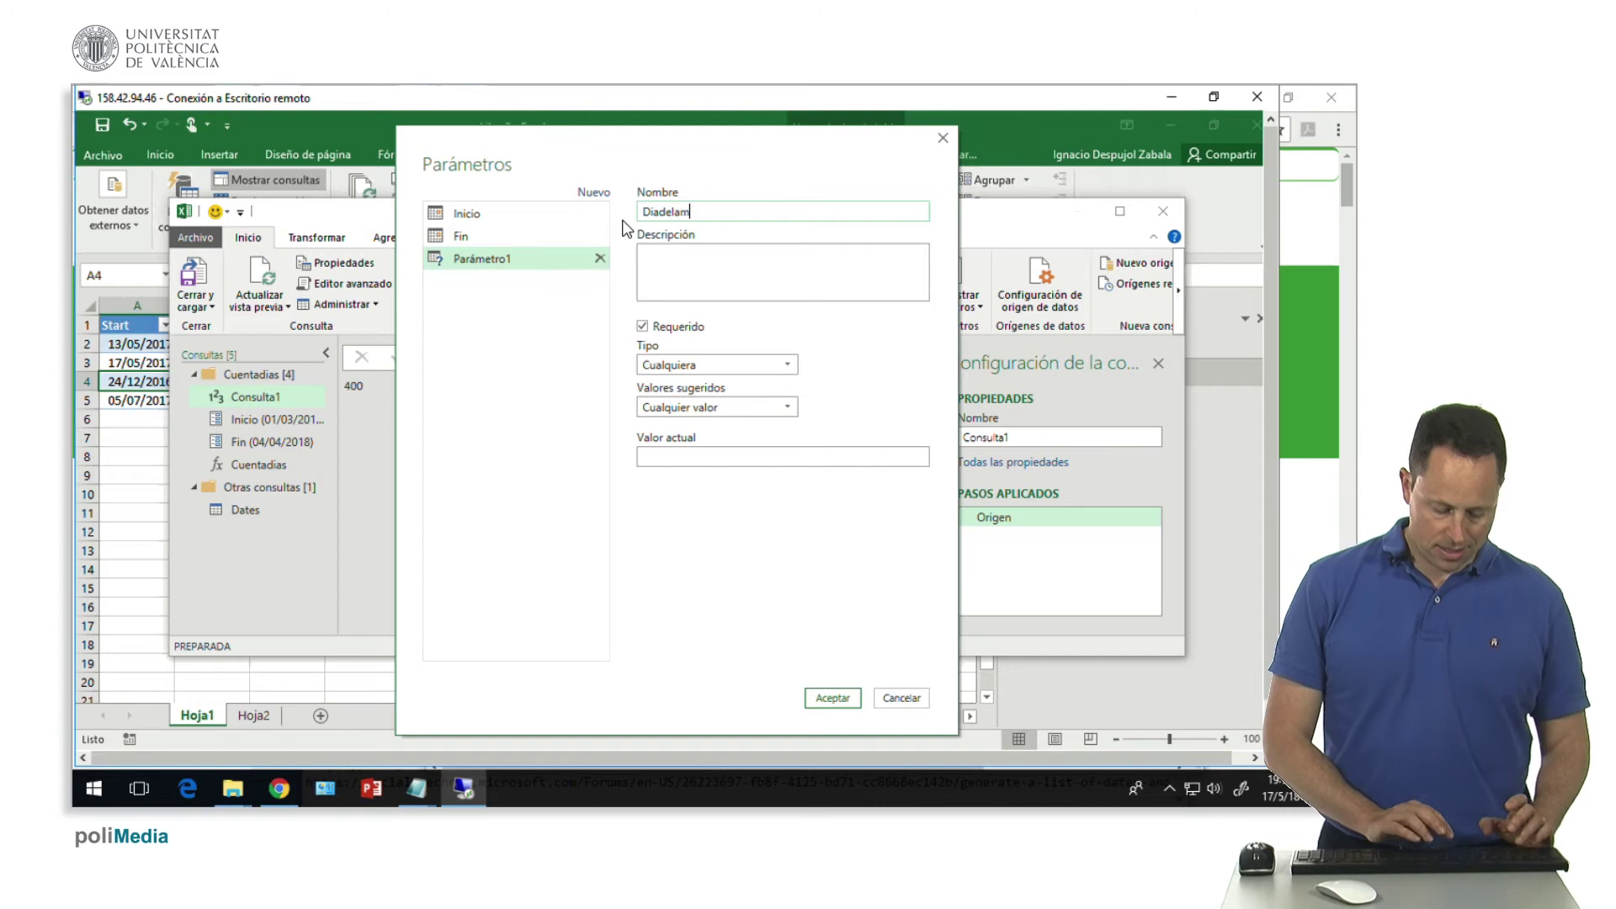
key(BackSpace)
text(semana)
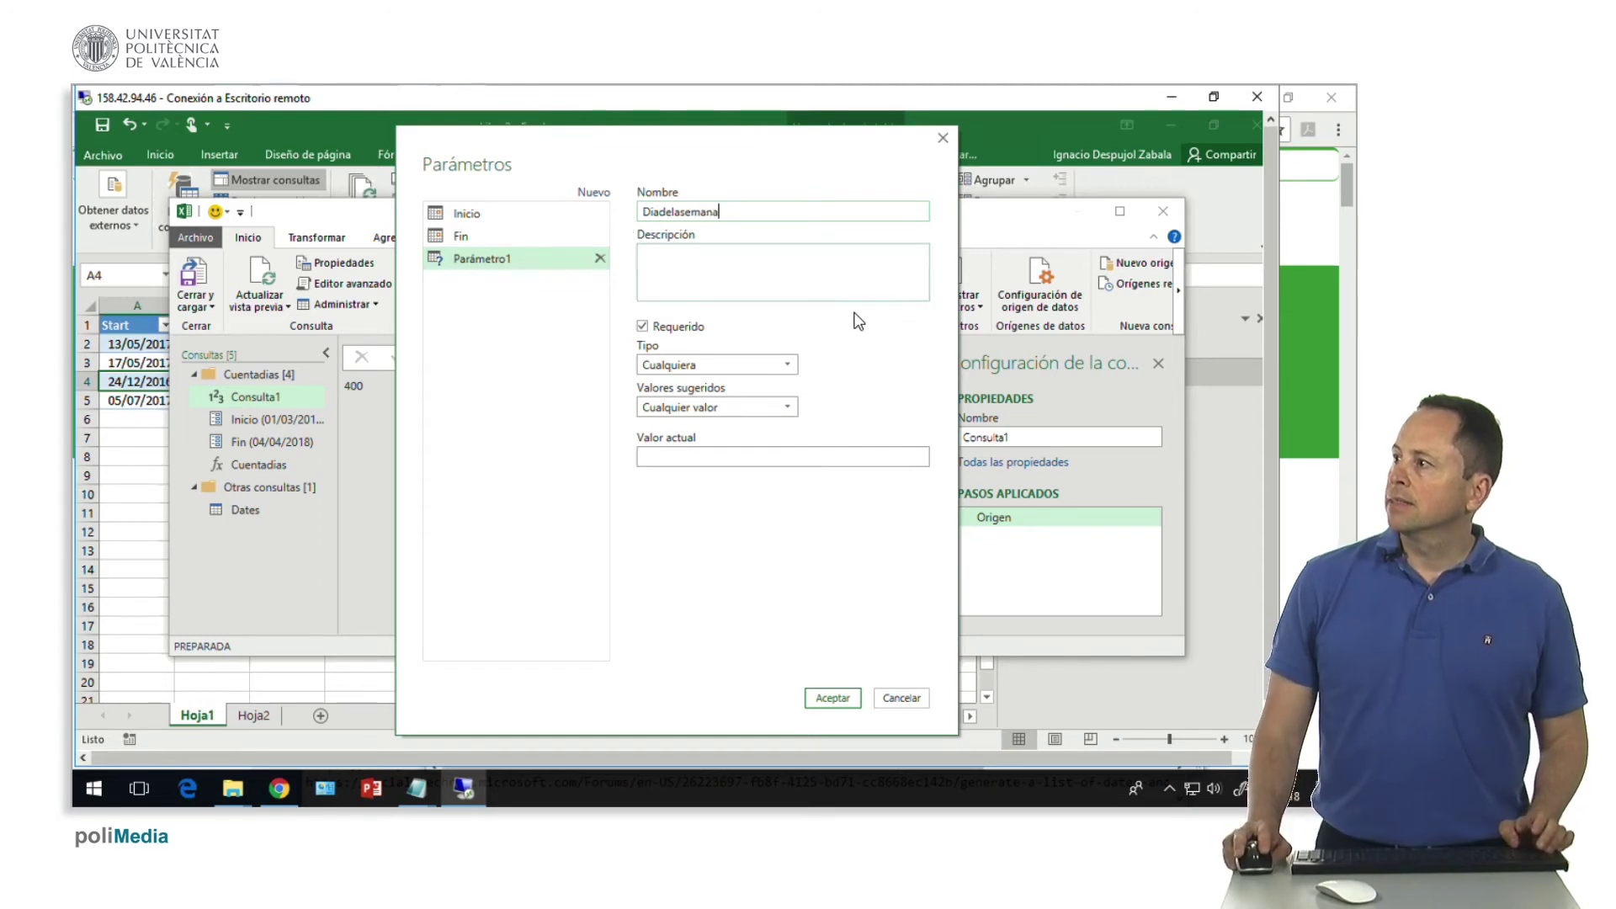
click(755, 361)
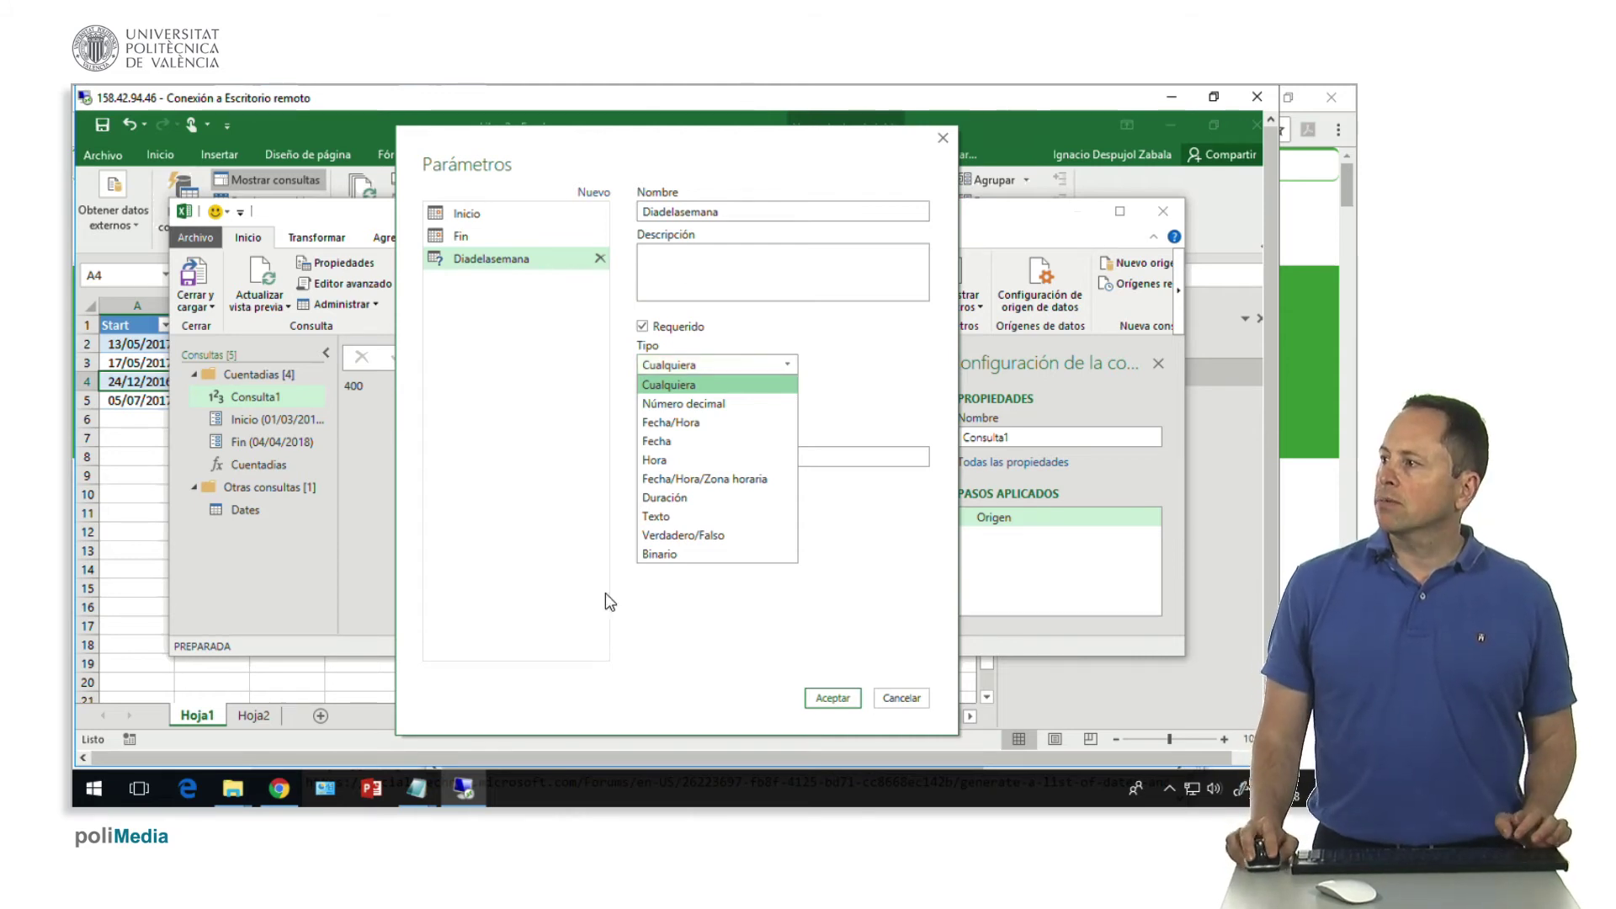
click(674, 402)
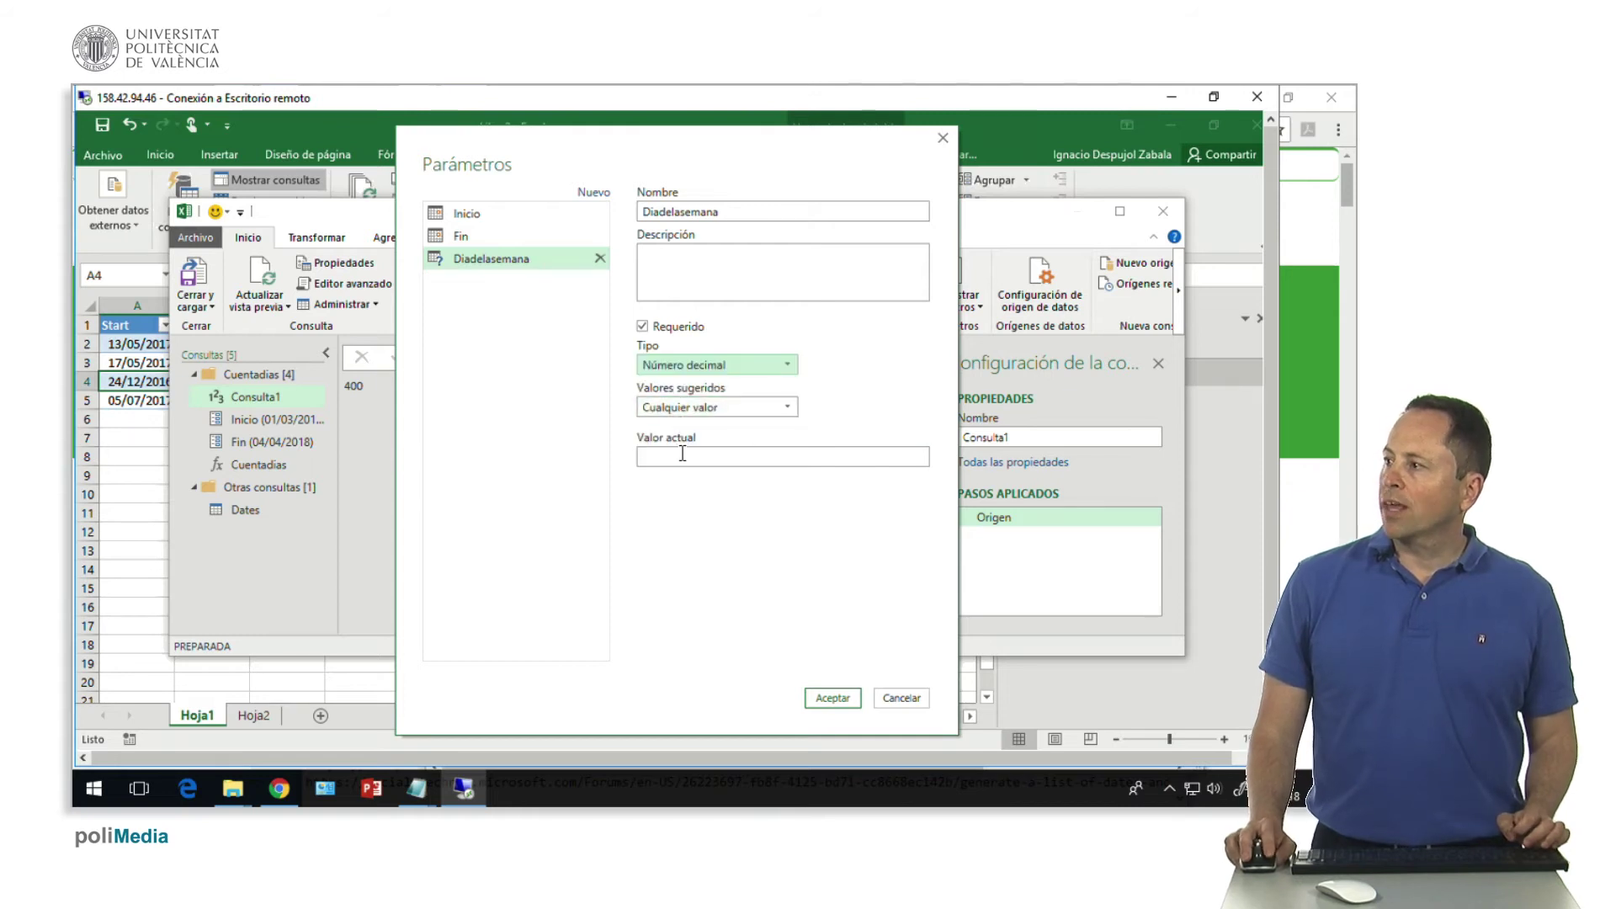
click(683, 453)
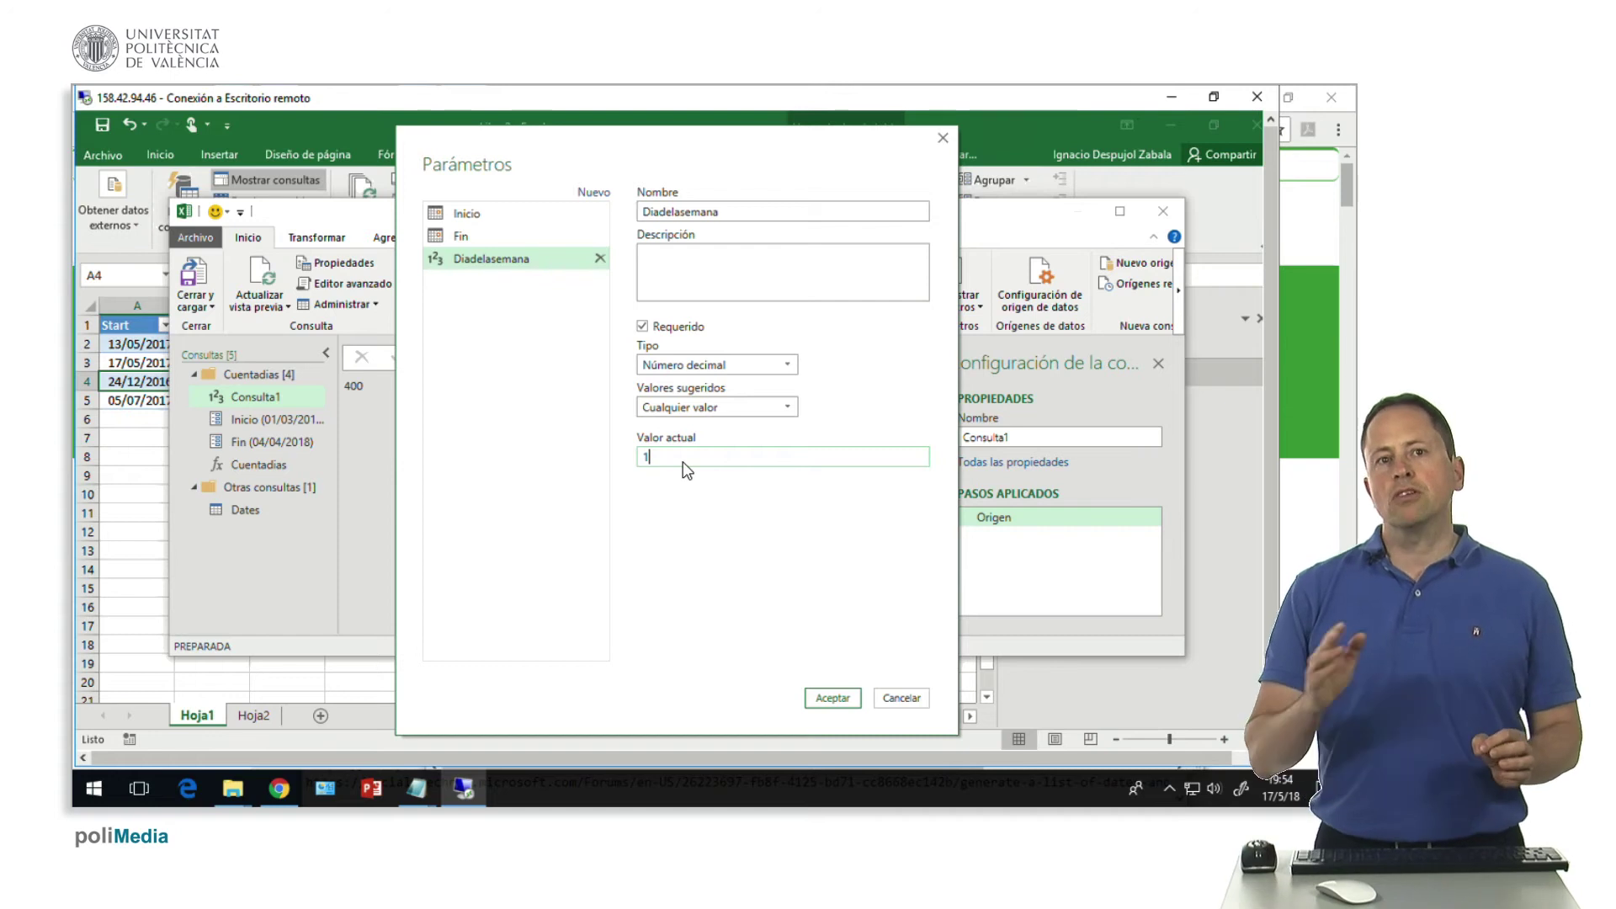
text(1)
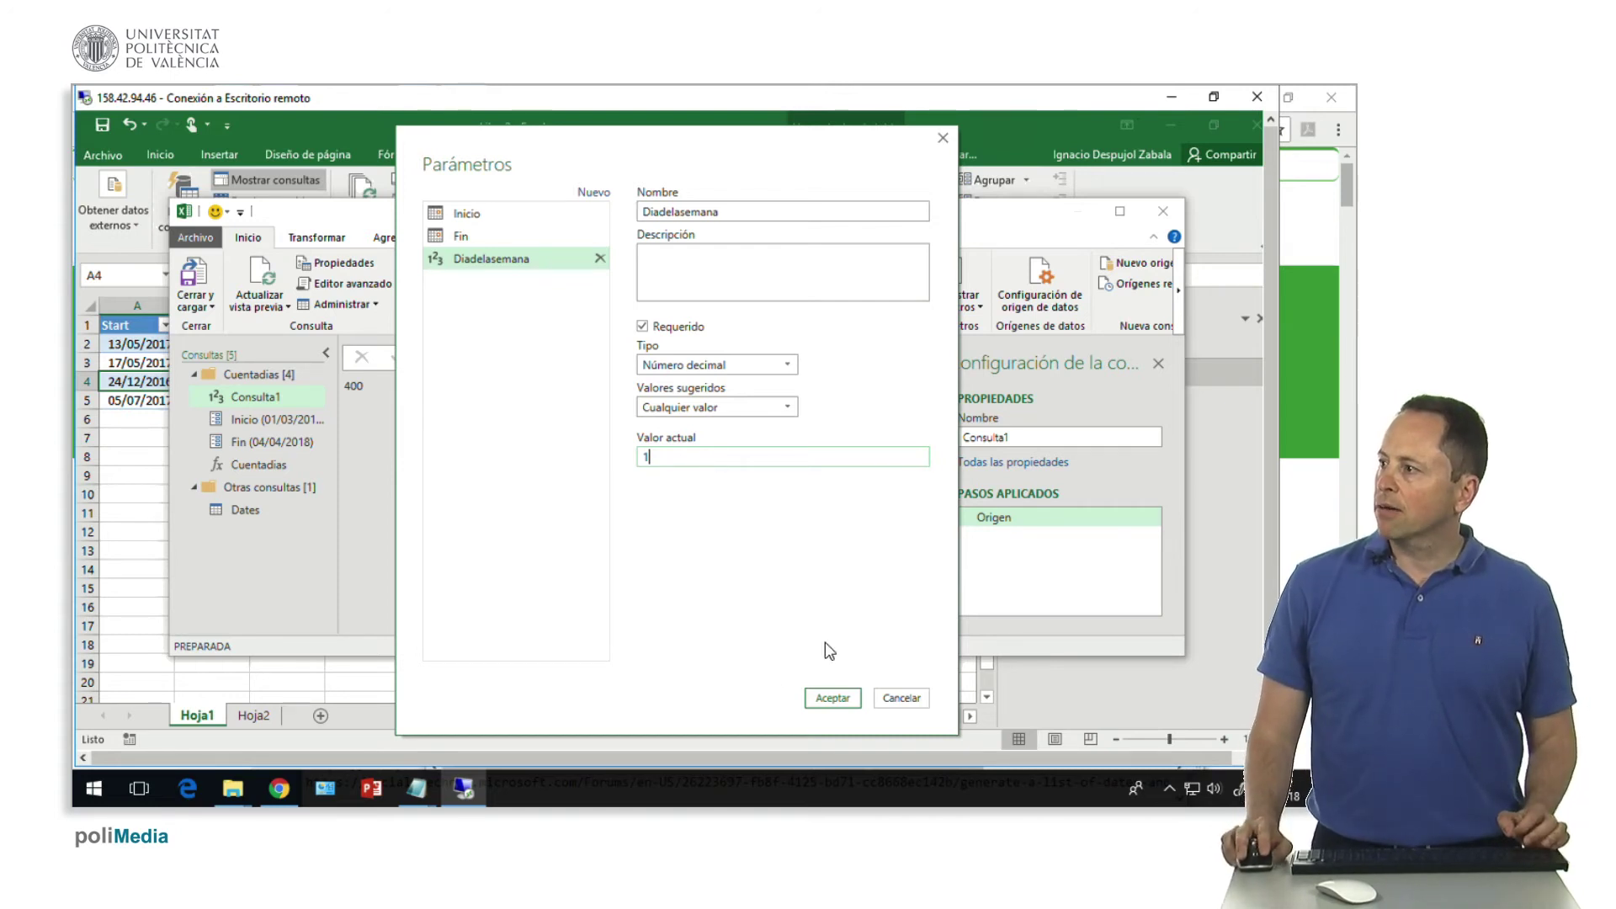
click(828, 698)
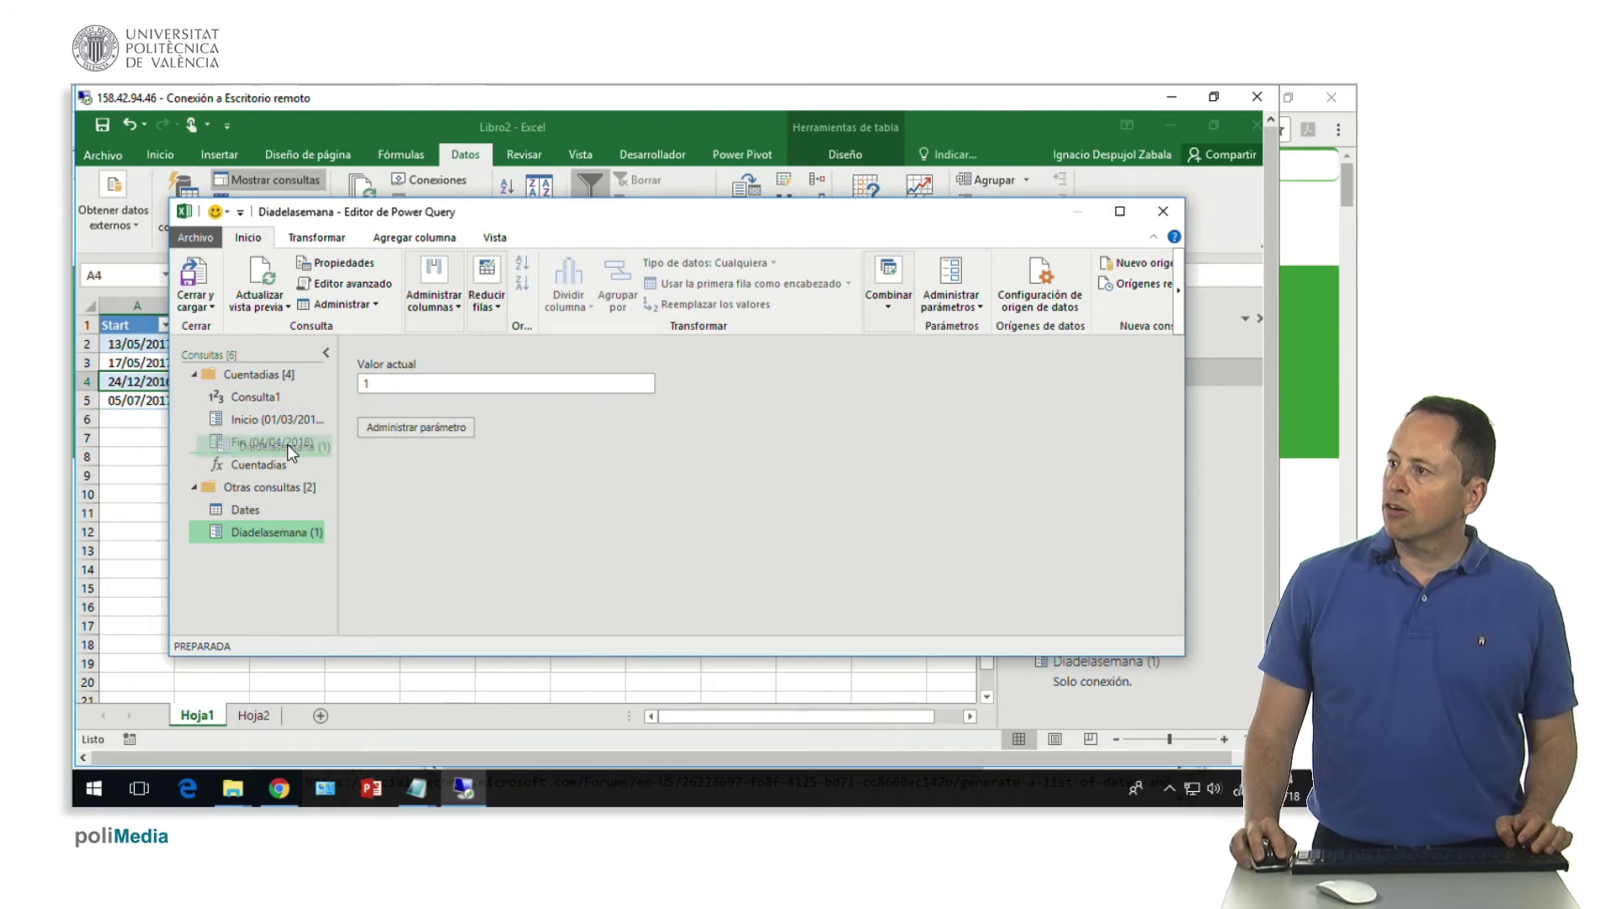
drag(279, 540, 280, 460)
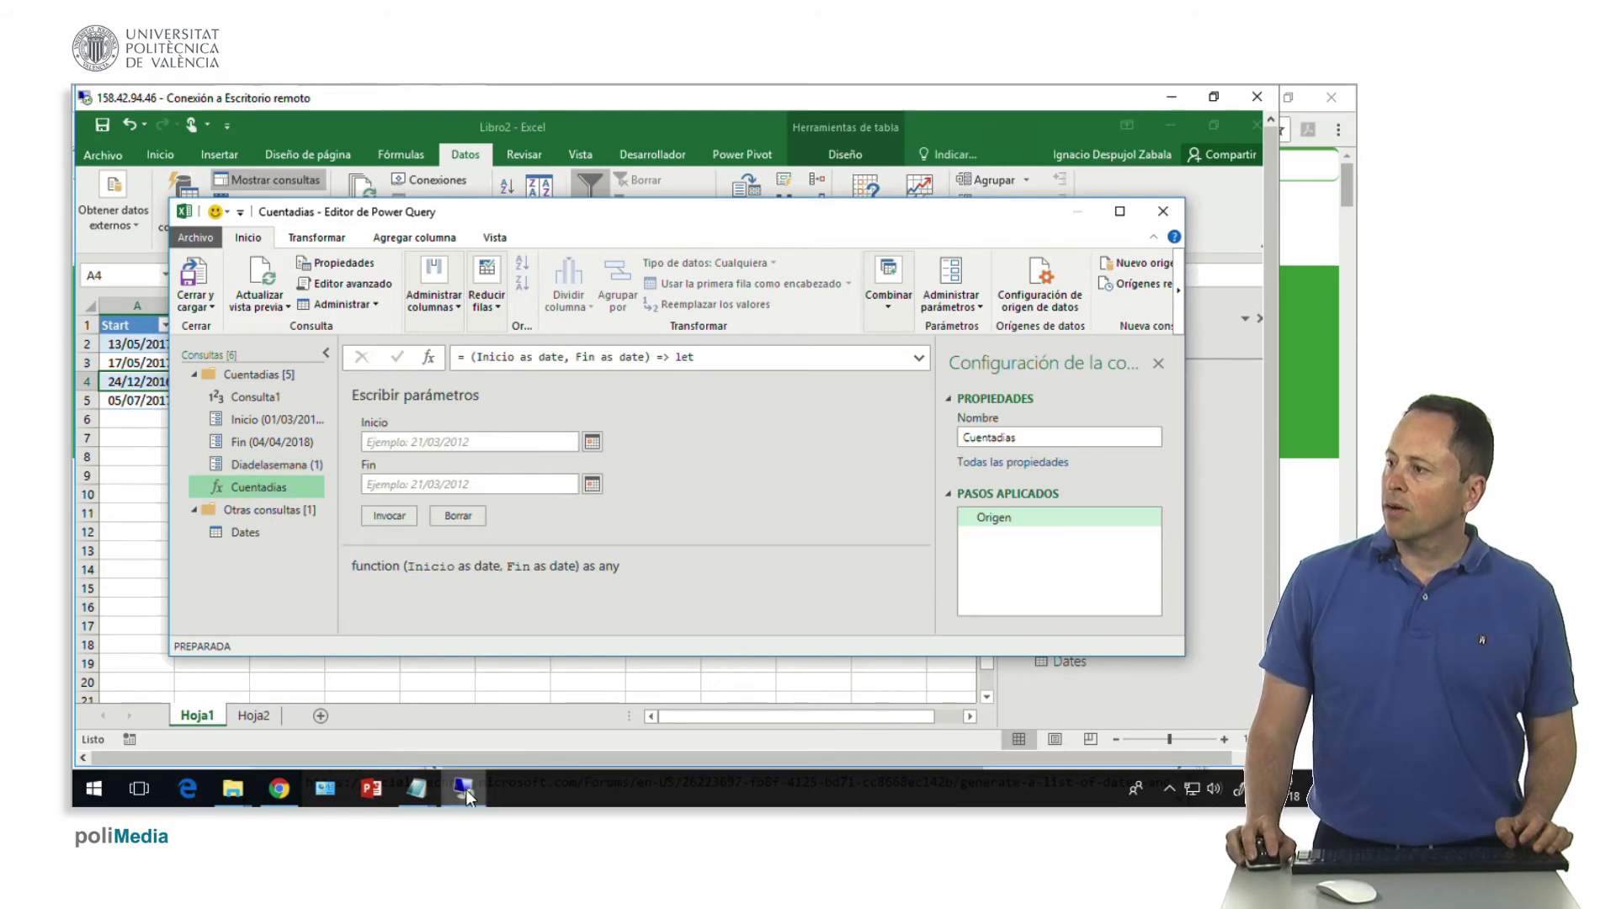
mouse_move(417, 787)
click(484, 730)
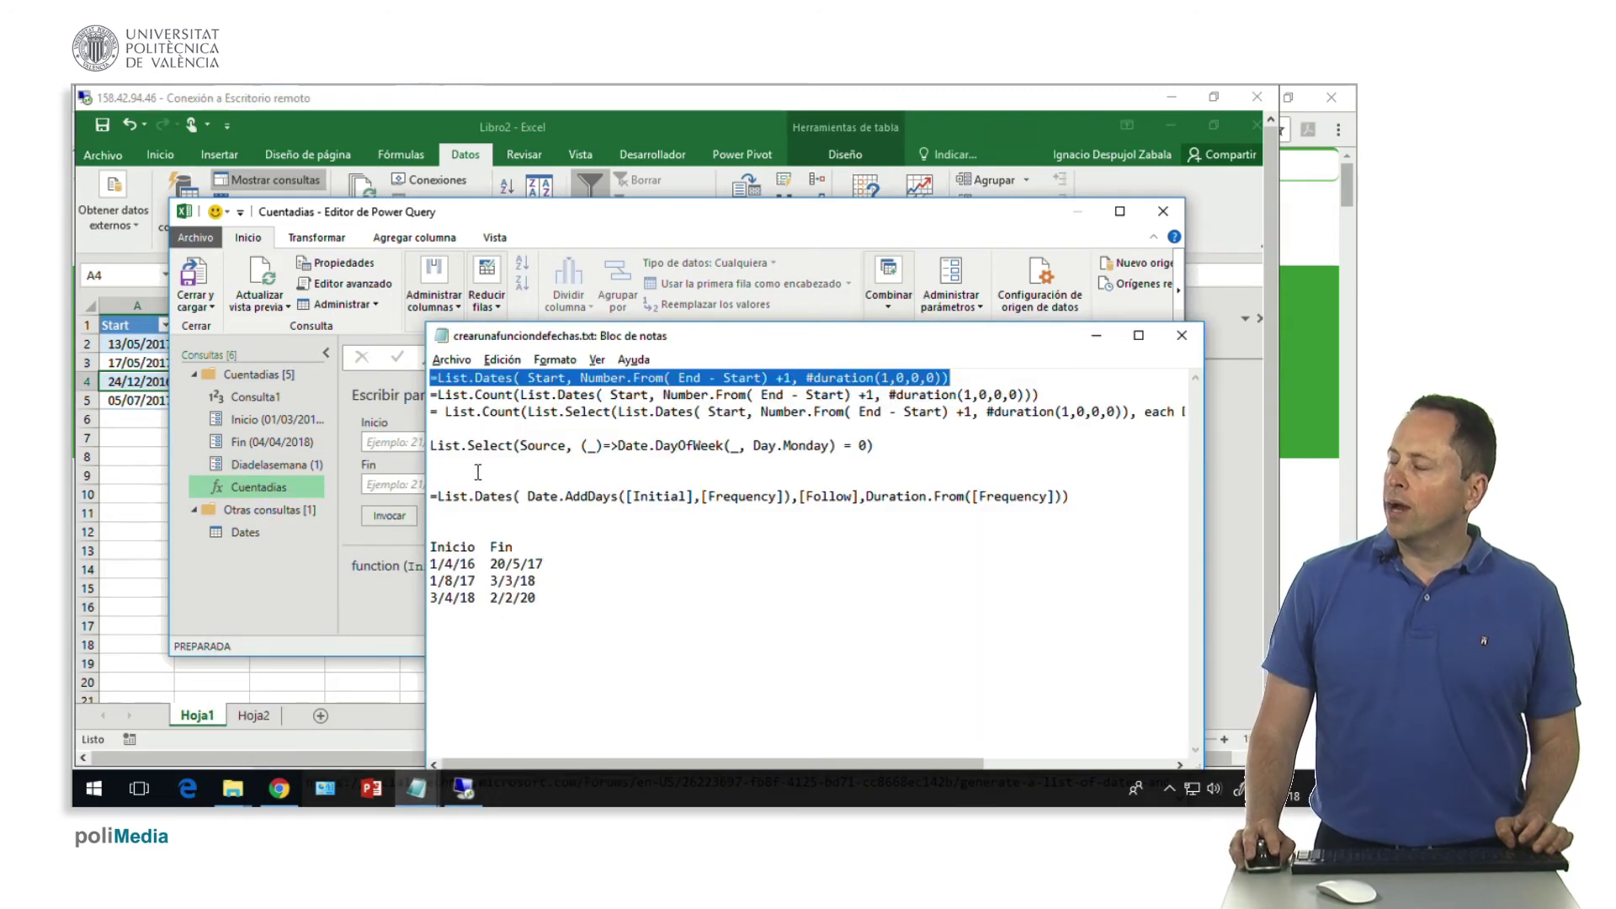
Select the full List.Count(List.Select(...)) Monday-count line in the Notepad notes
click(438, 453)
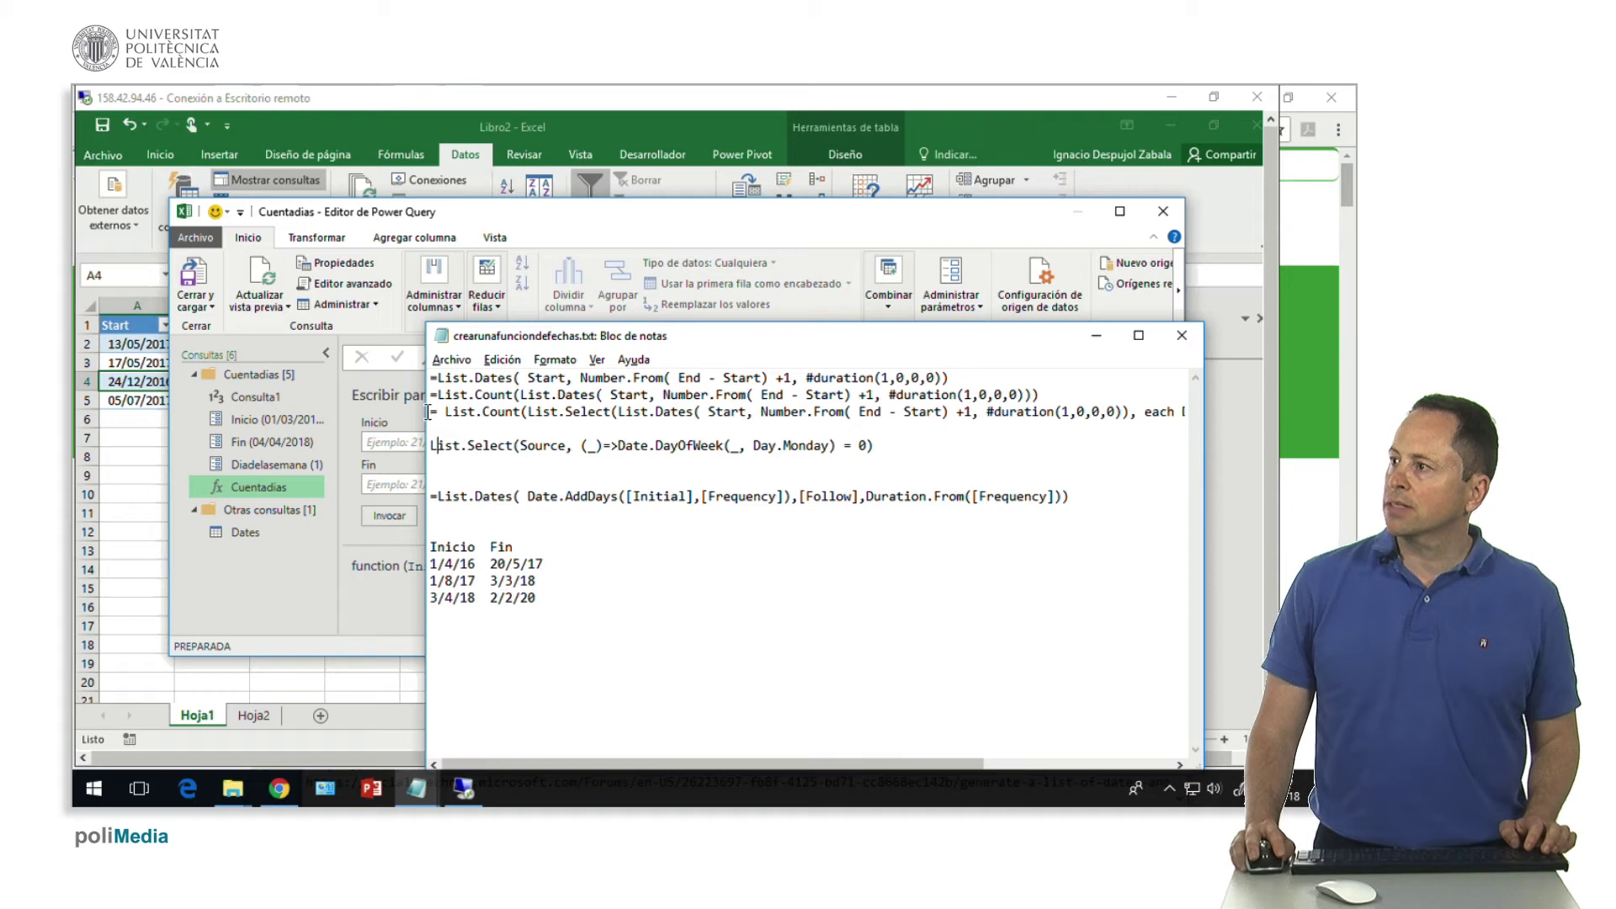
drag(428, 412, 1192, 421)
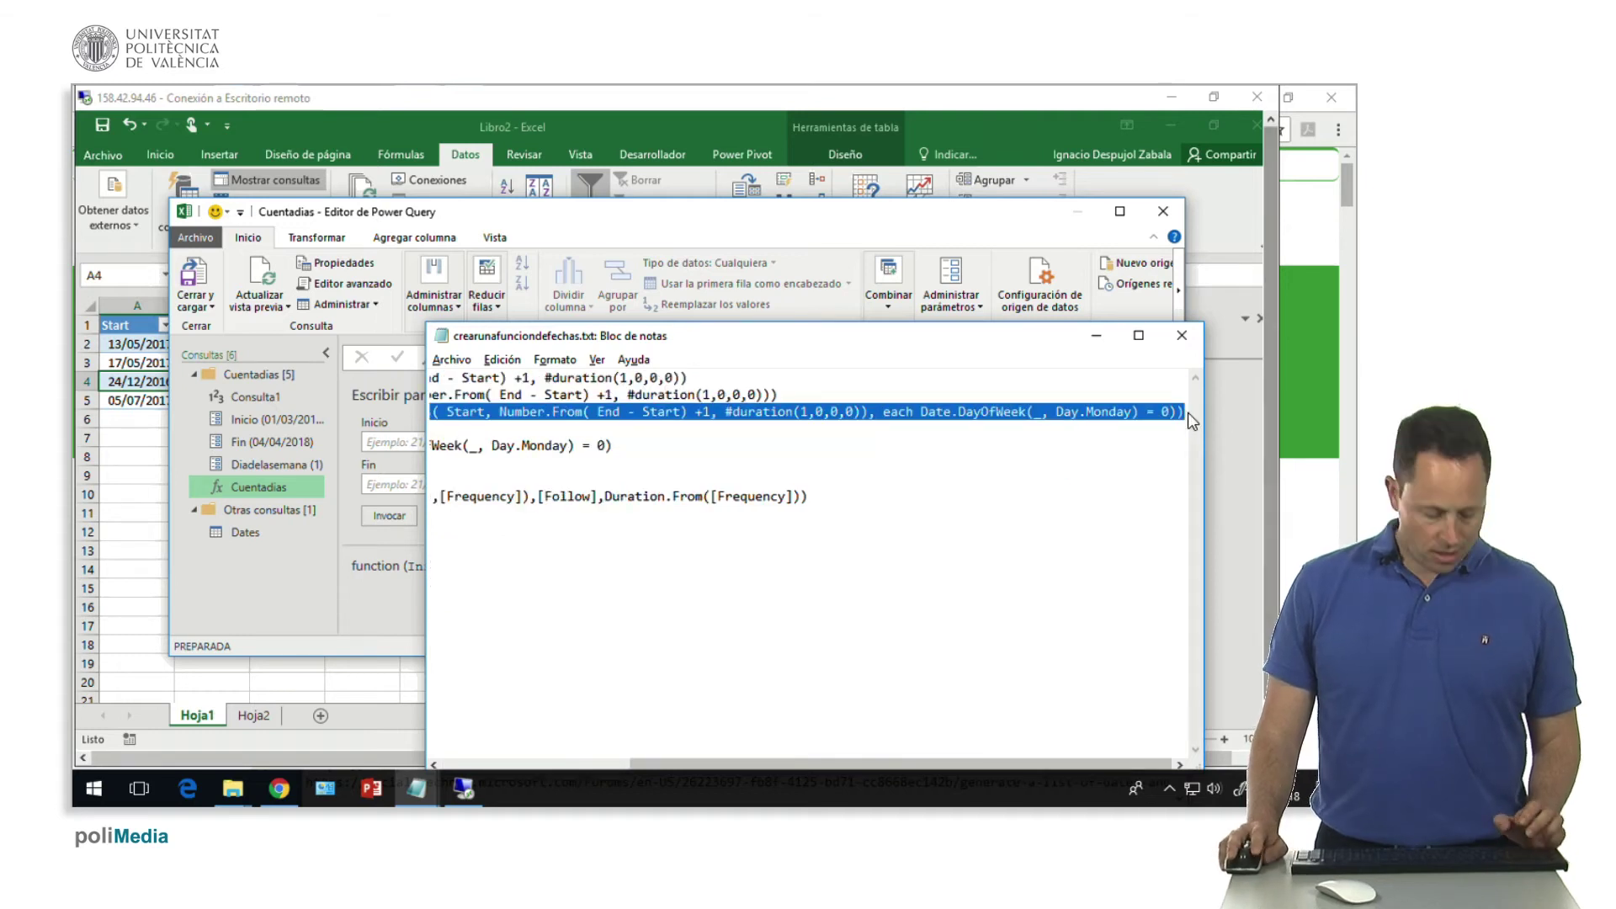
click(360, 368)
Paste the Monday-counting expression into the Cuentadias formula and accept the Editar función warning
click(755, 358)
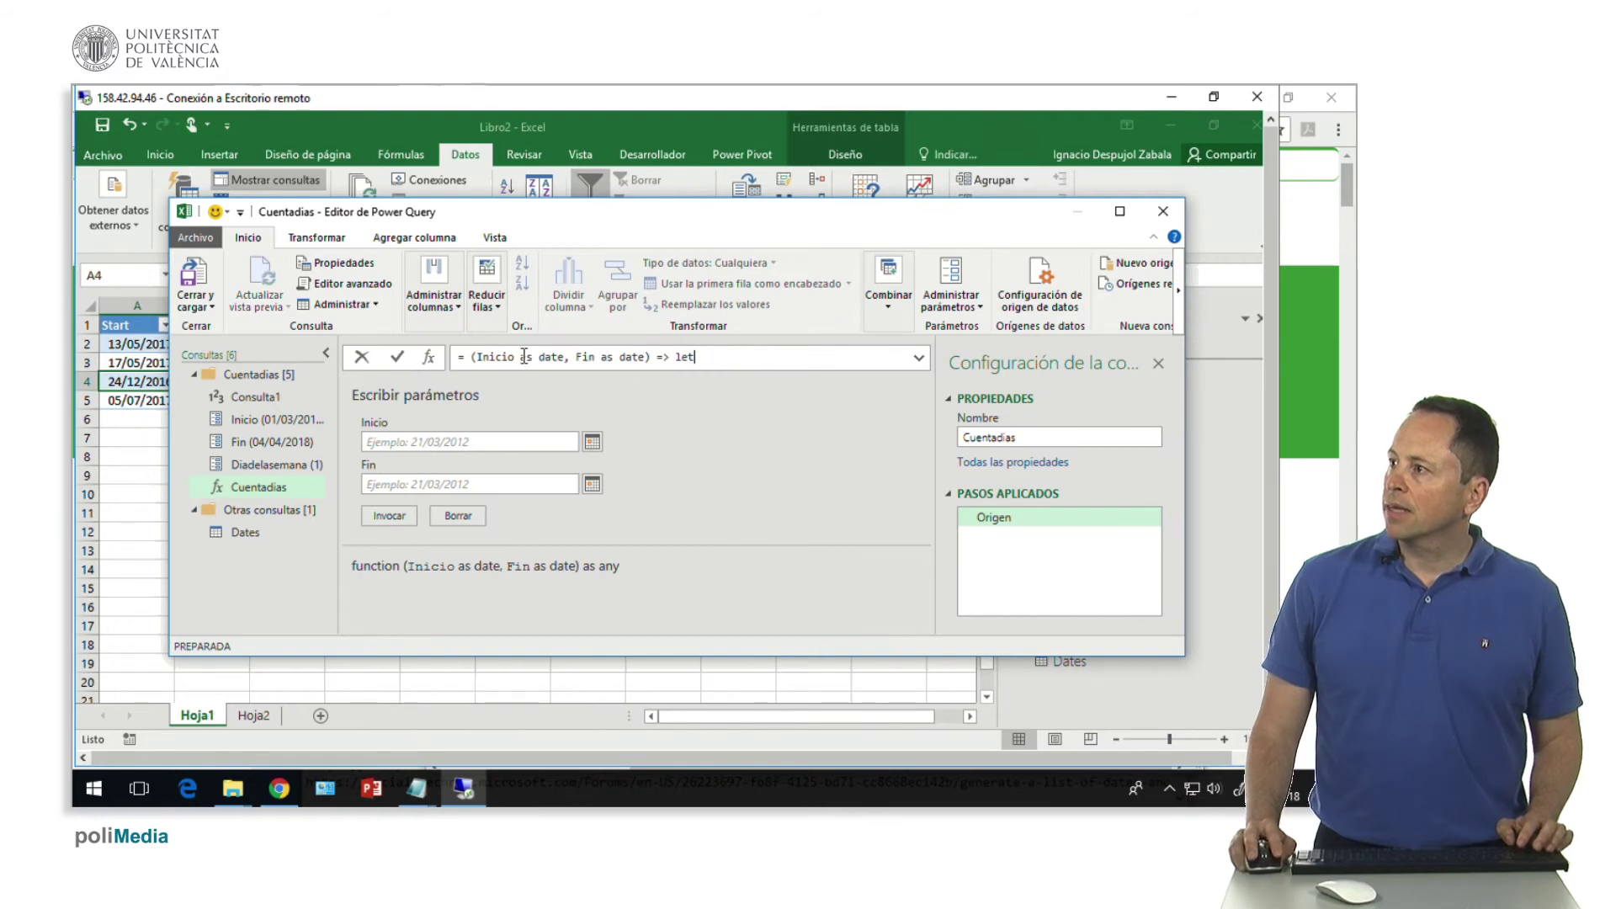
key(ctrl+a)
key(ctrl+v)
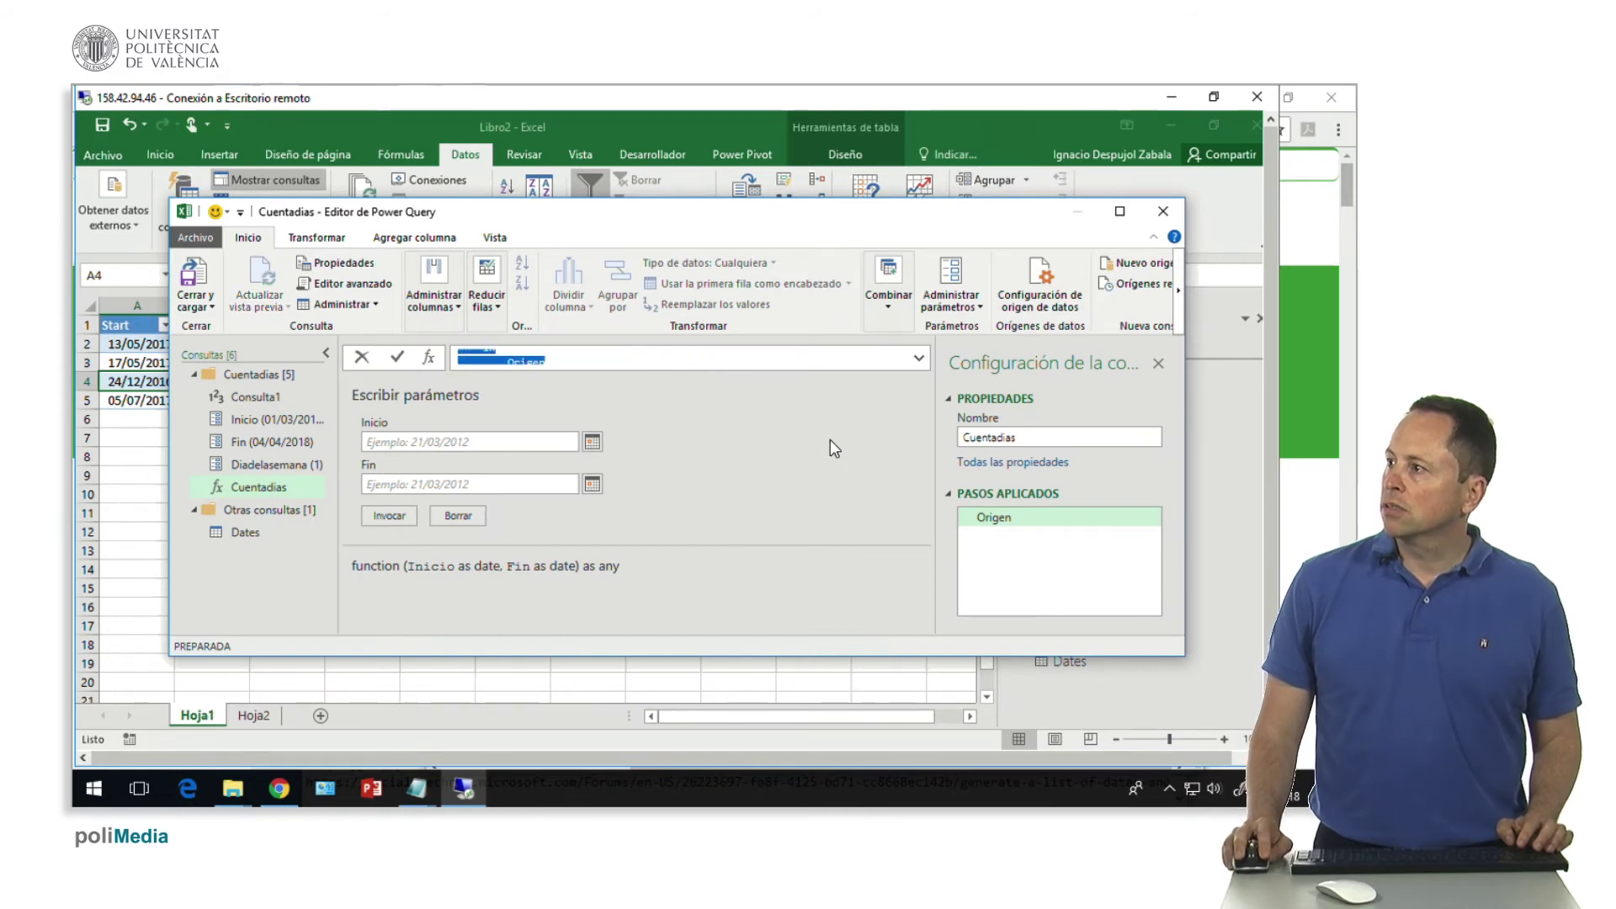
key(ctrl+v)
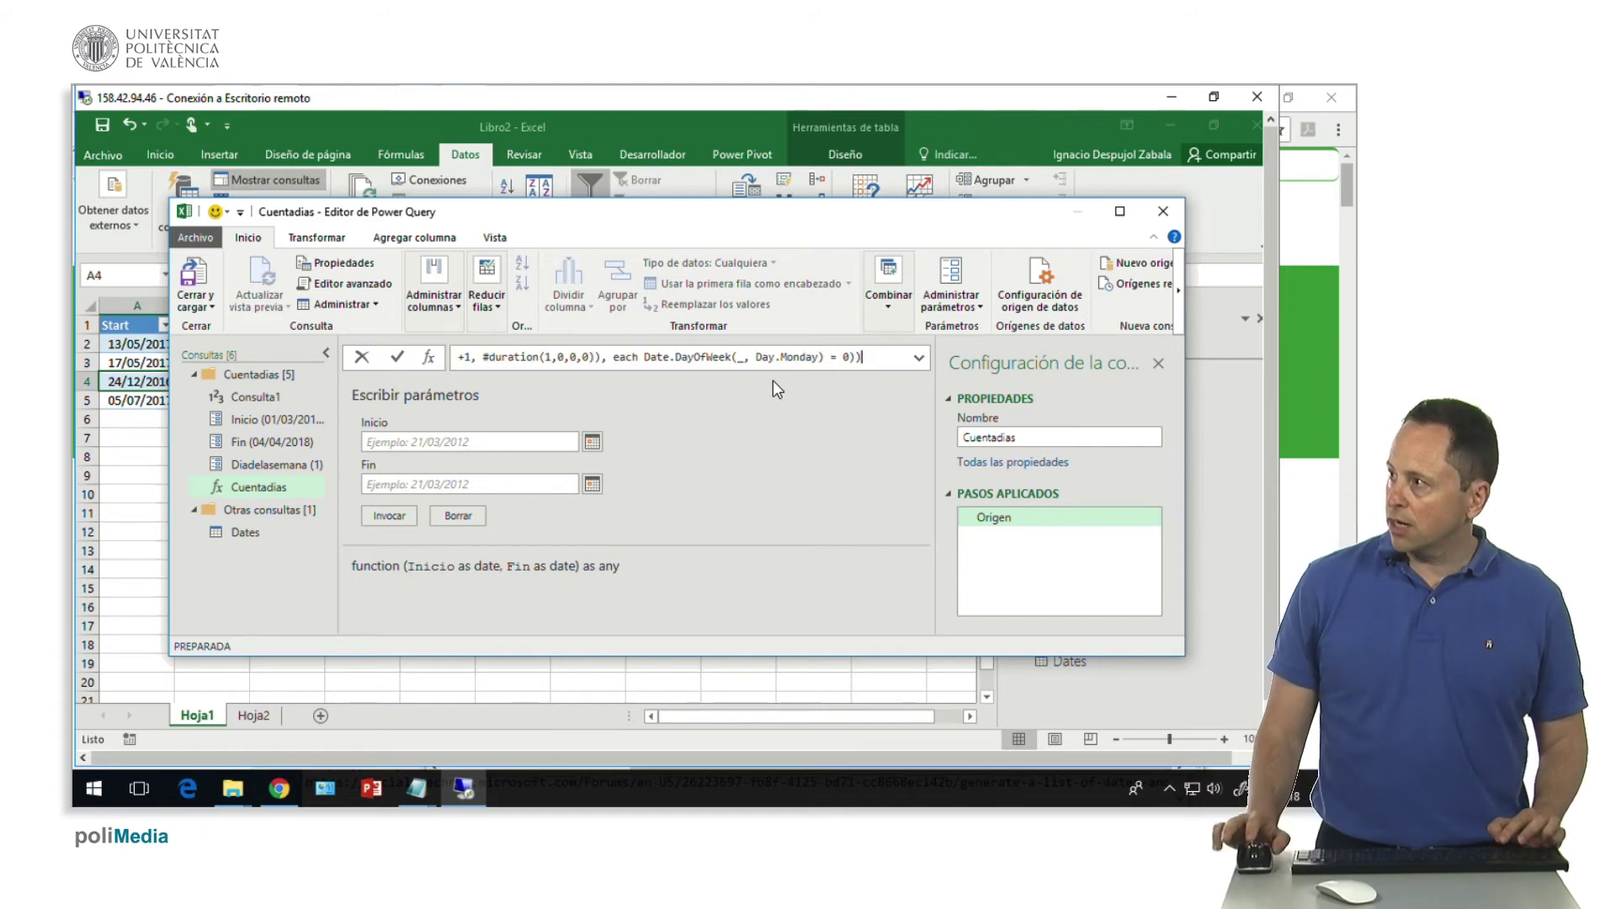
key(Return)
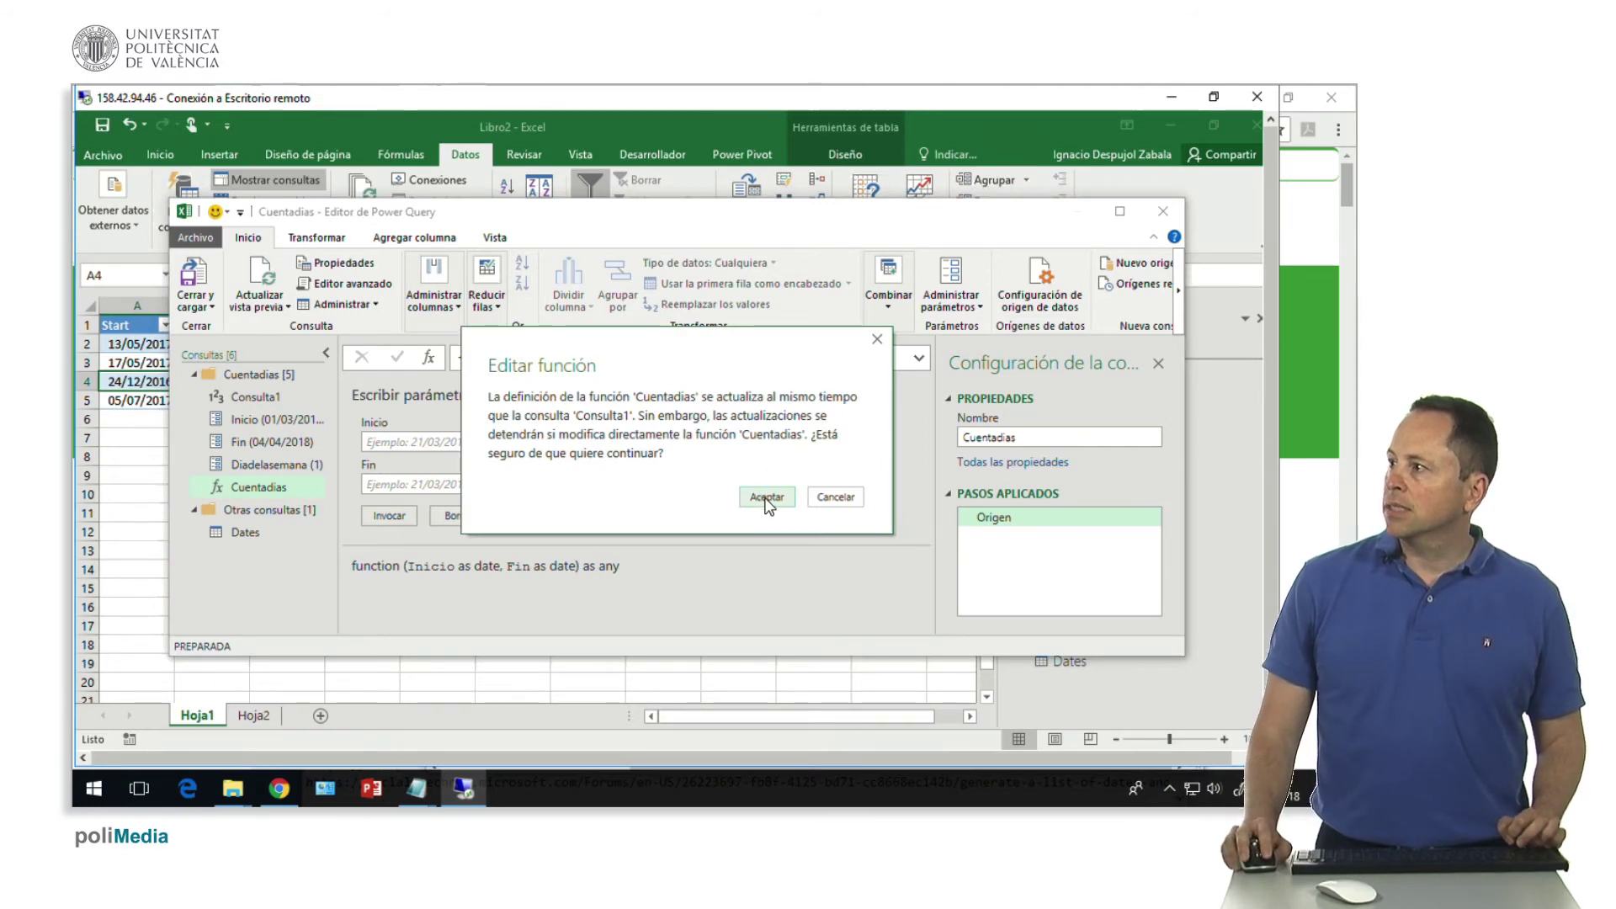
click(765, 497)
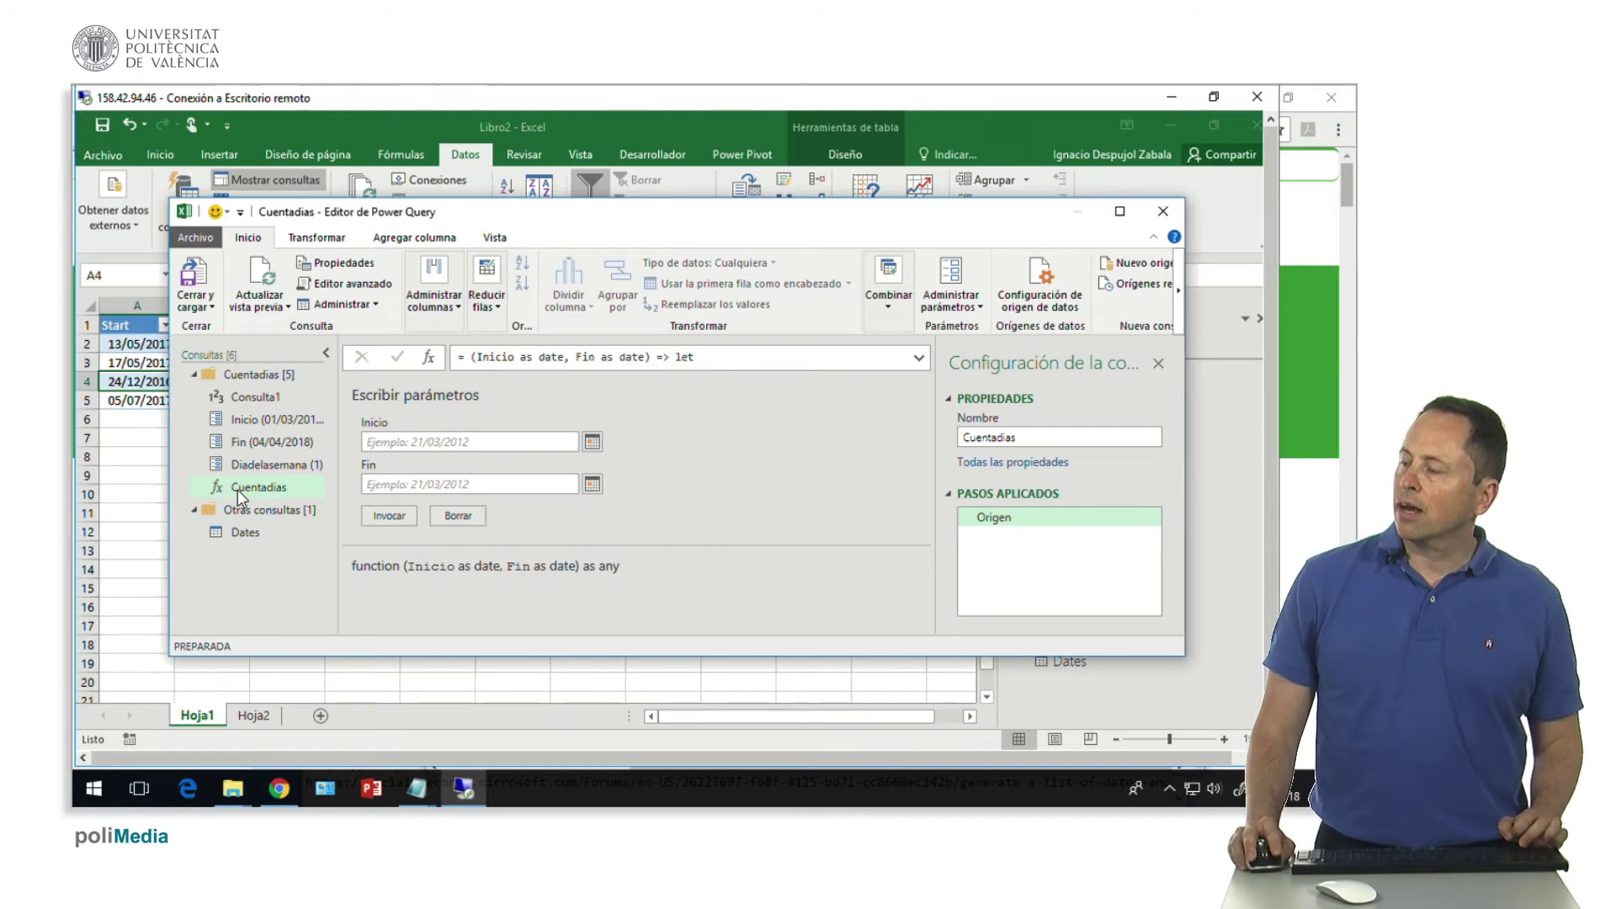
Replace part of Consulta1's formula with the List.Select Day.Monday filter
click(239, 397)
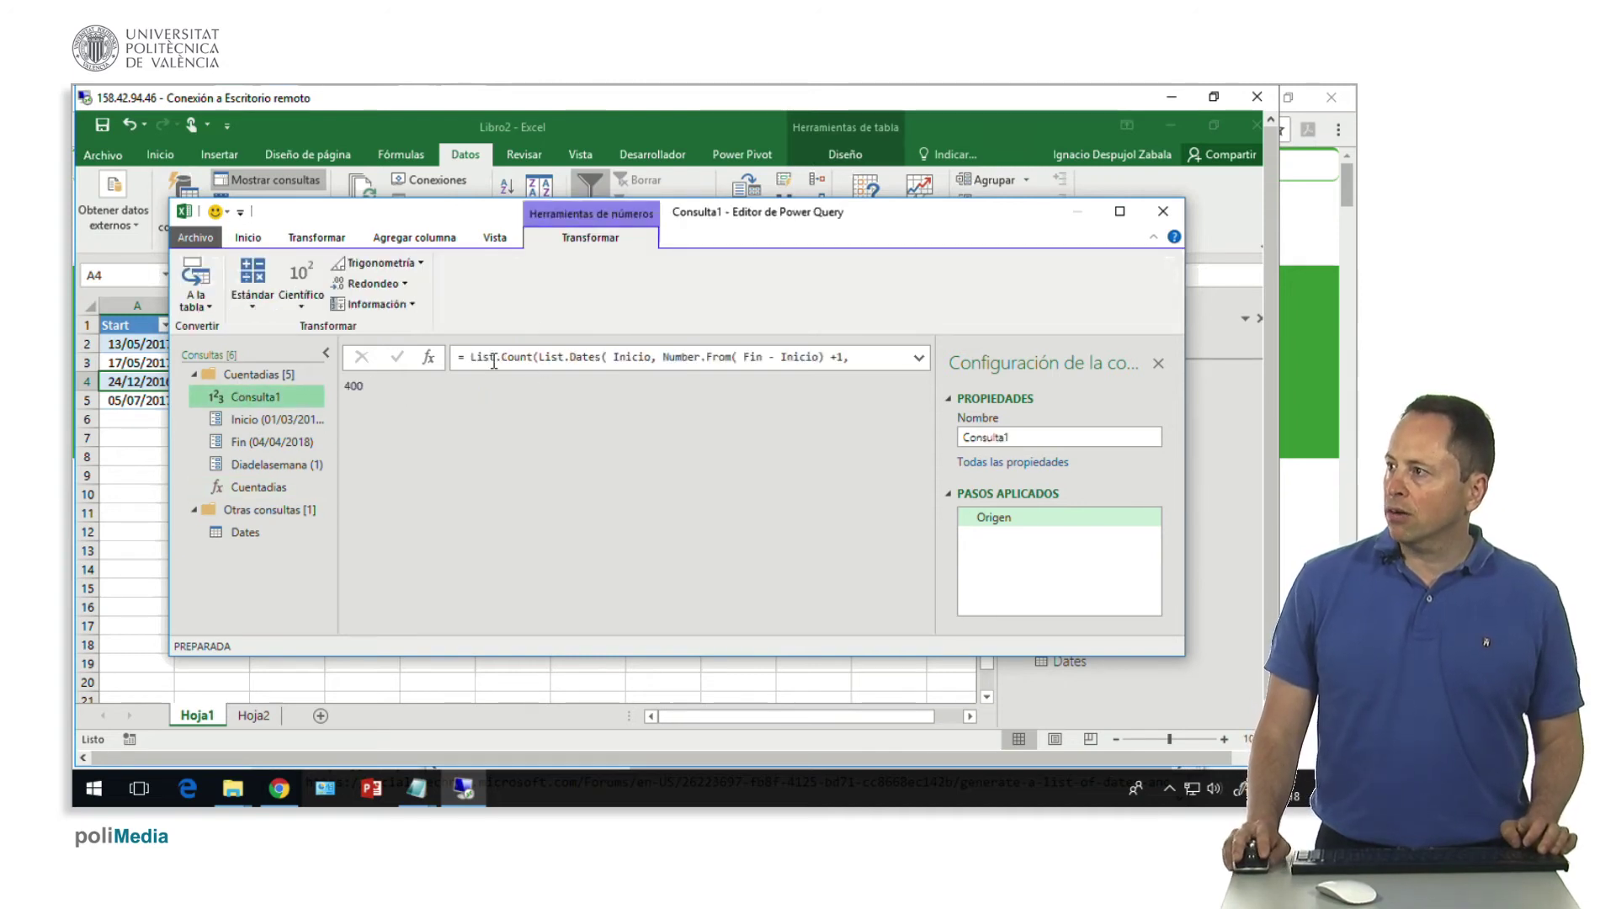
mouse_move(461, 358)
mouse_down()
mouse_move(828, 368)
mouse_move(643, 374)
mouse_up()
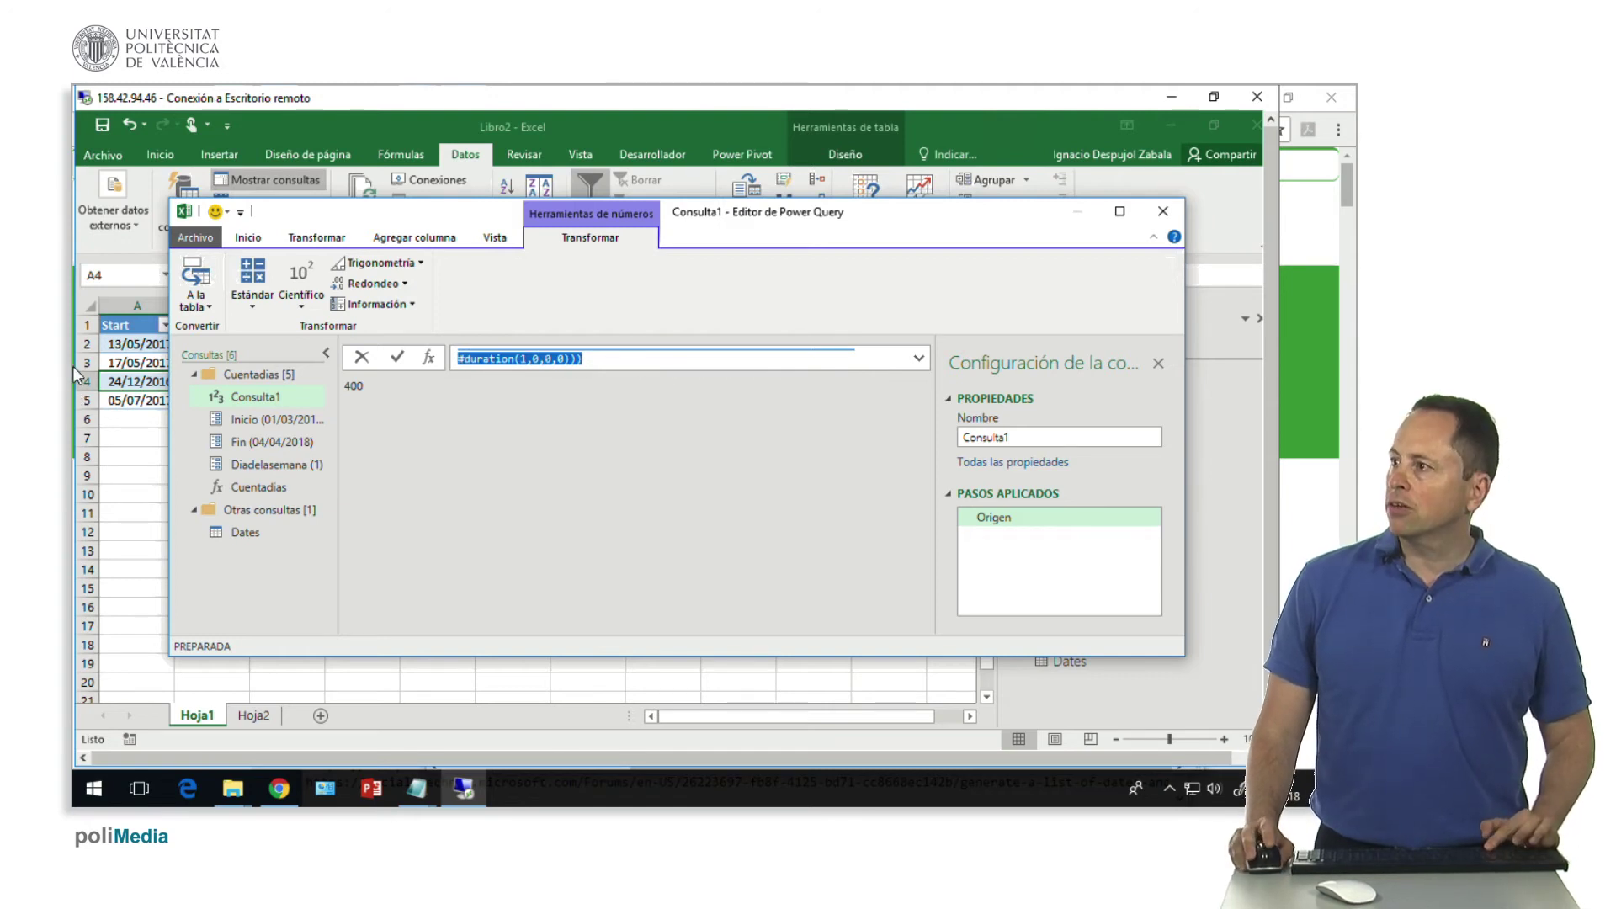
key(ctrl+v)
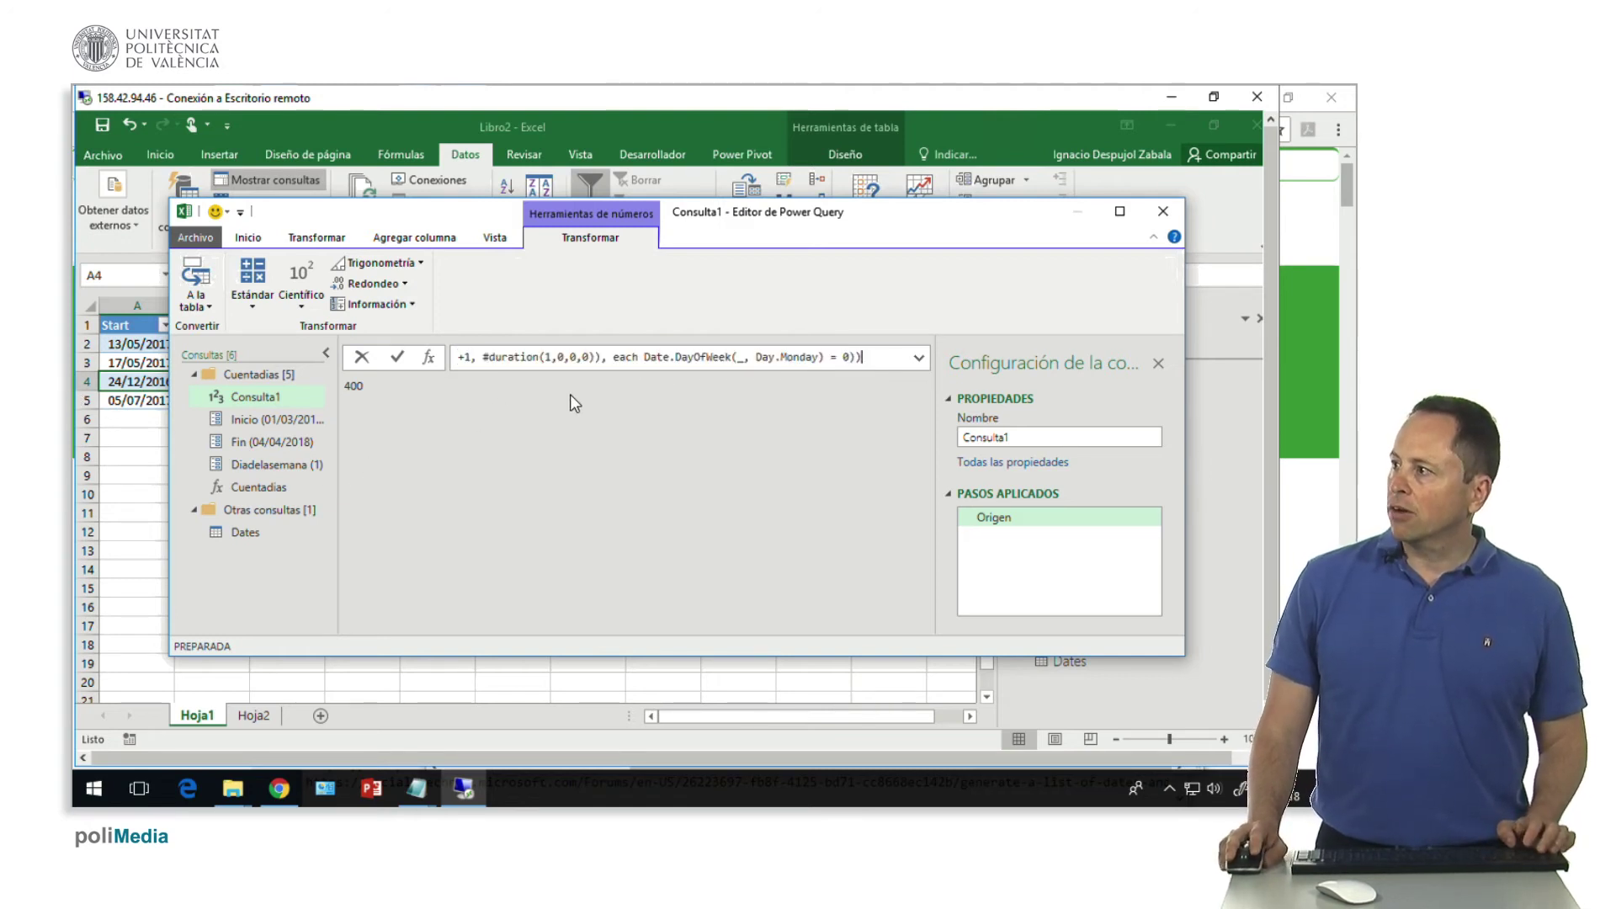
key(super)
key(super)
key(alt+Tab)
key(alt+Tab)
key(alt+Tab)
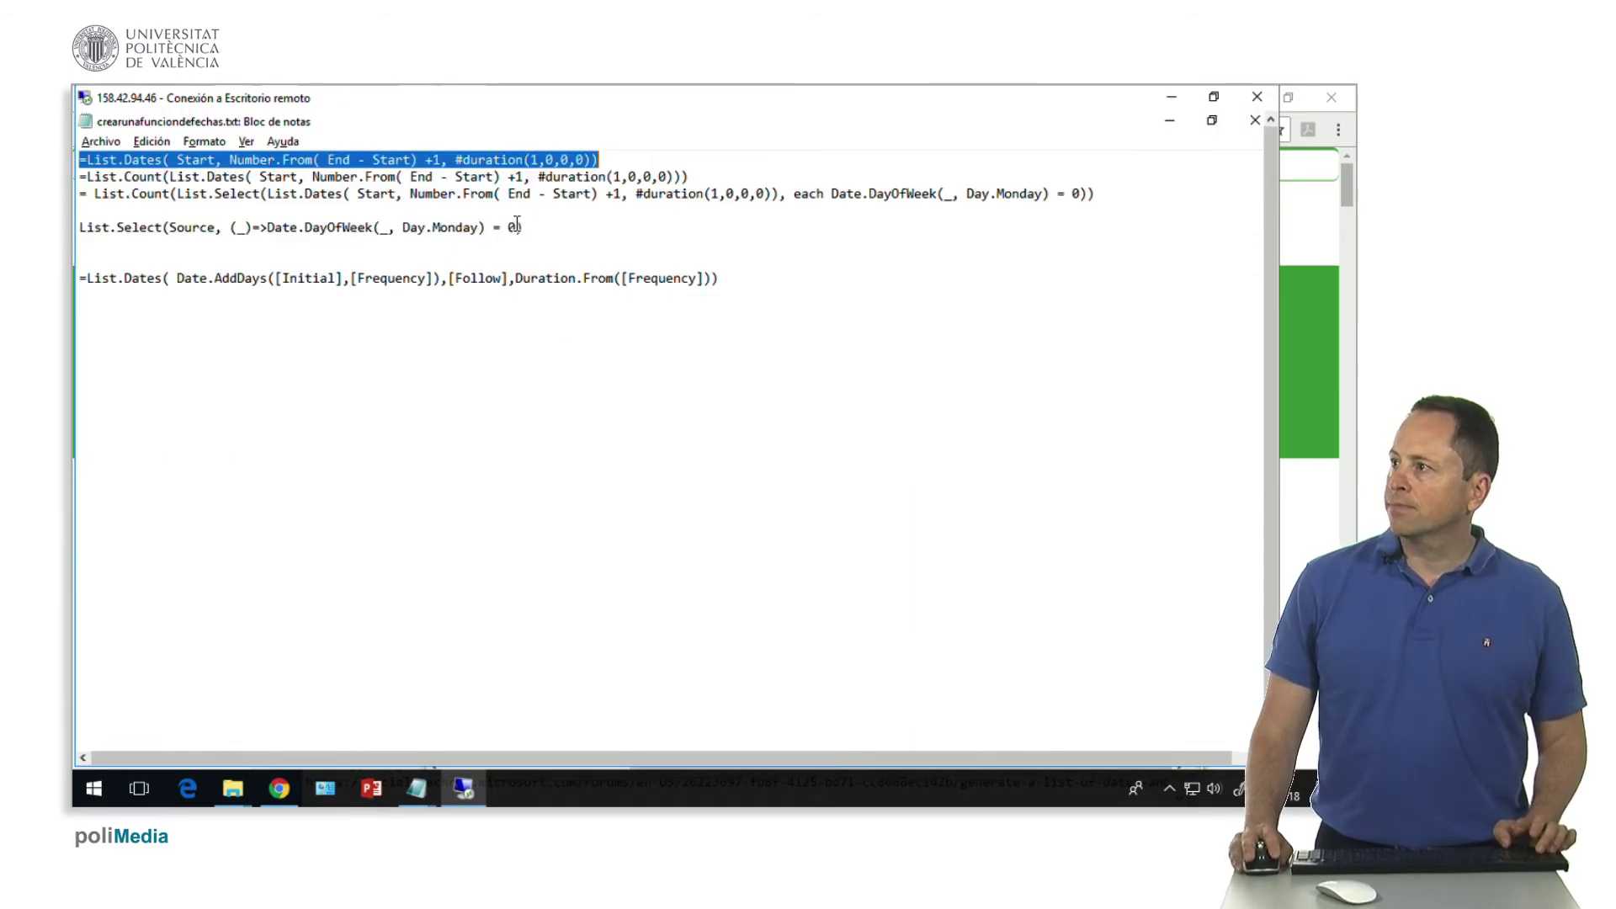
Commit Consulta1's Monday-count formula, which raises an Expression.Error for the unrecognised name Start
click(516, 226)
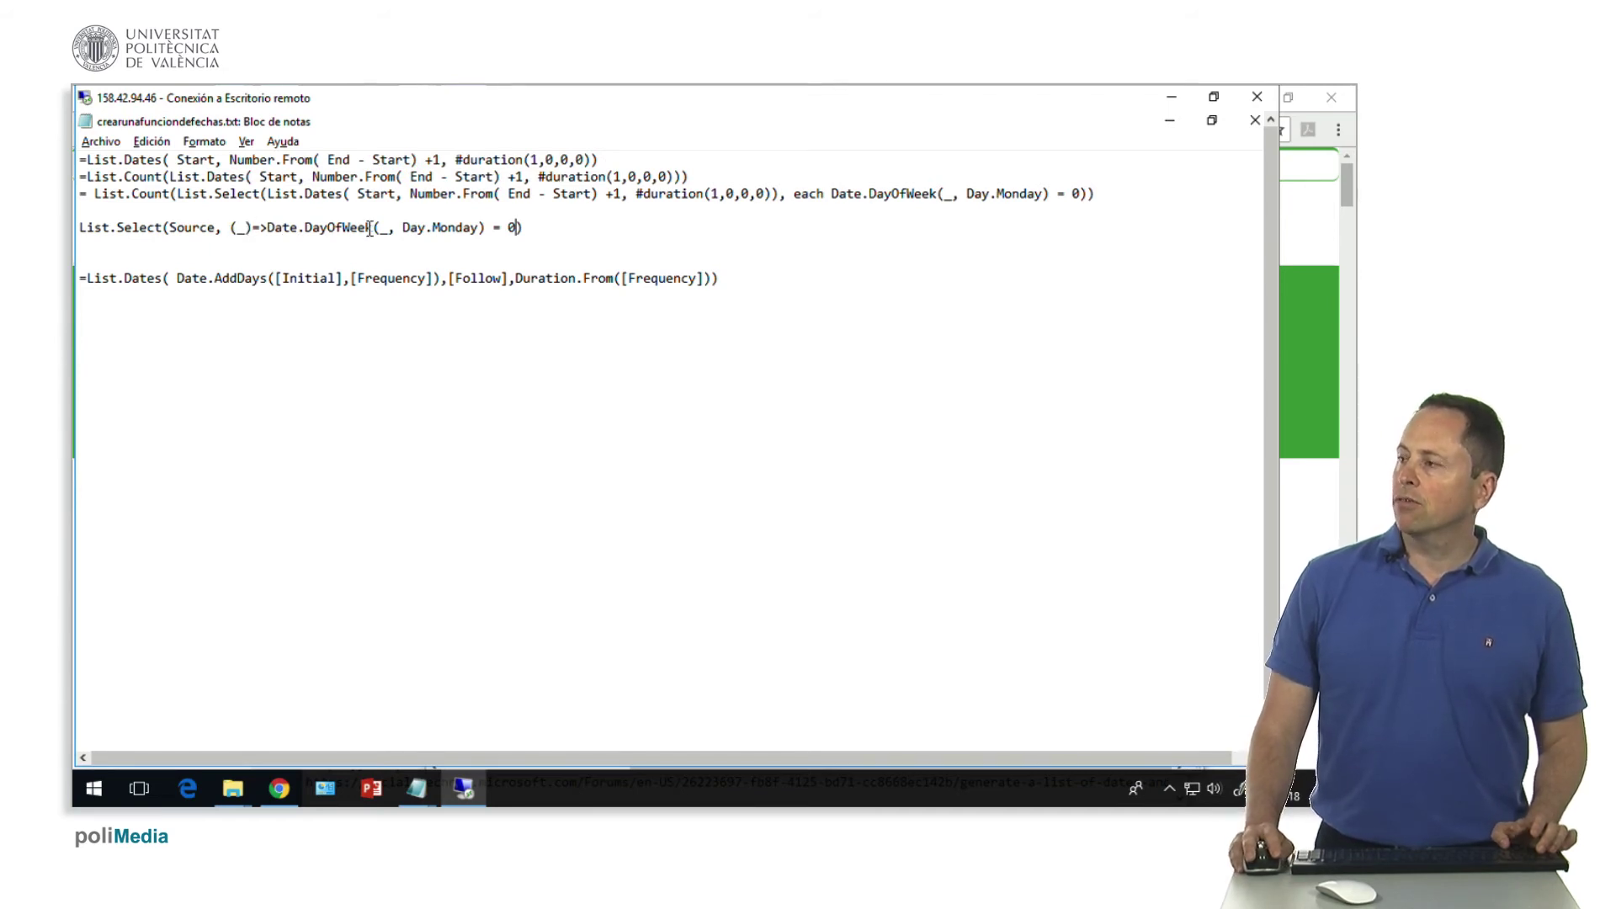
key(alt+Tab)
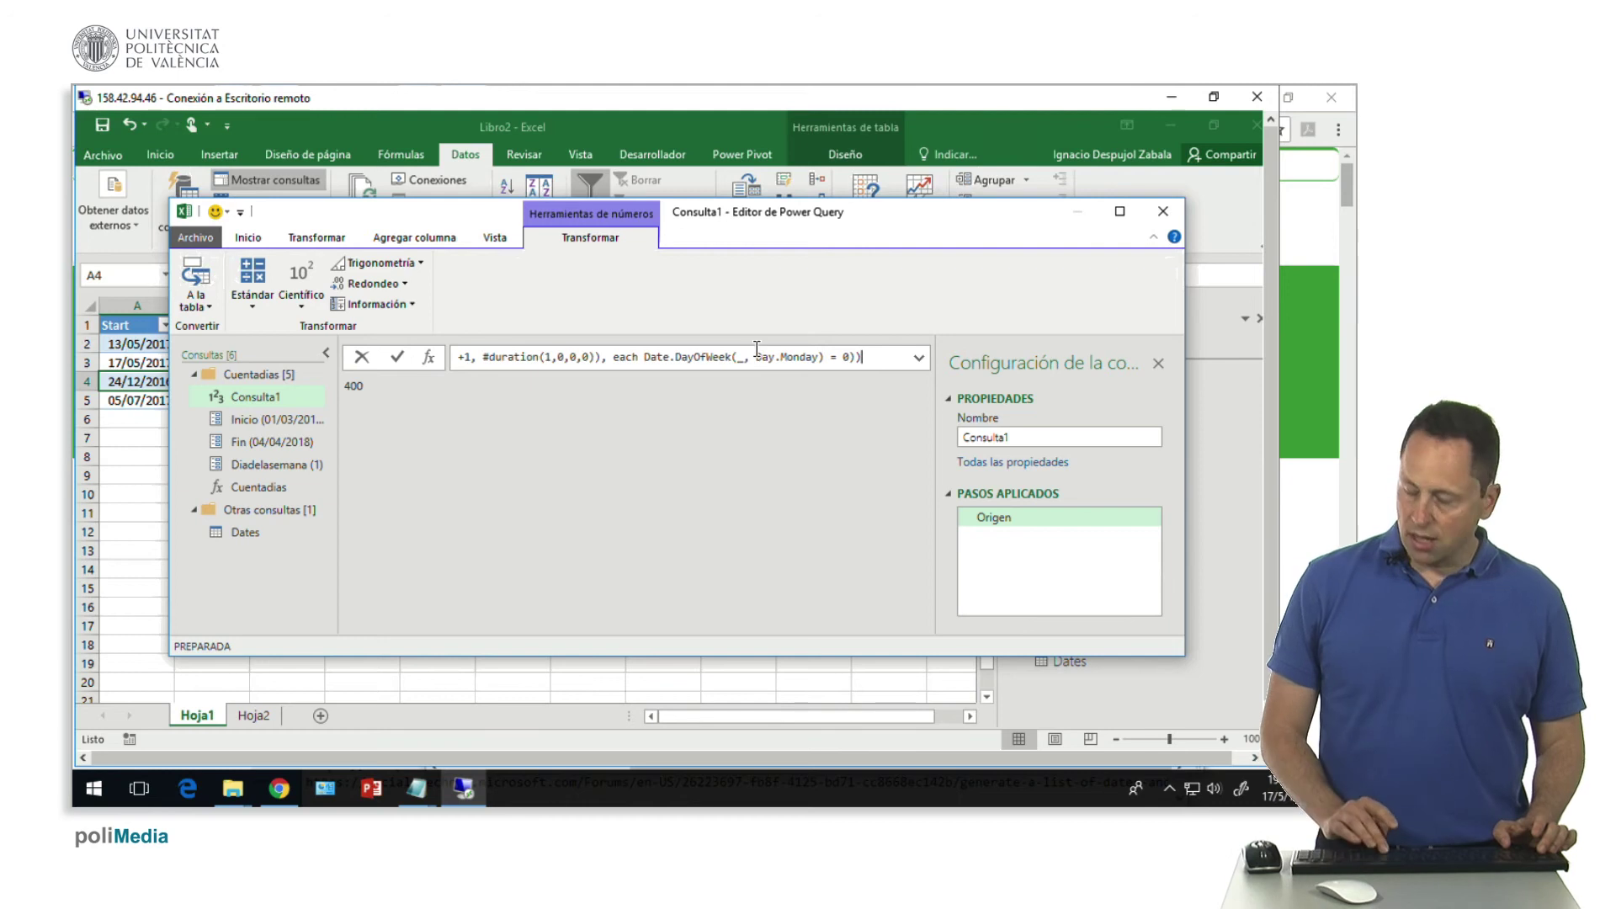
key(Return)
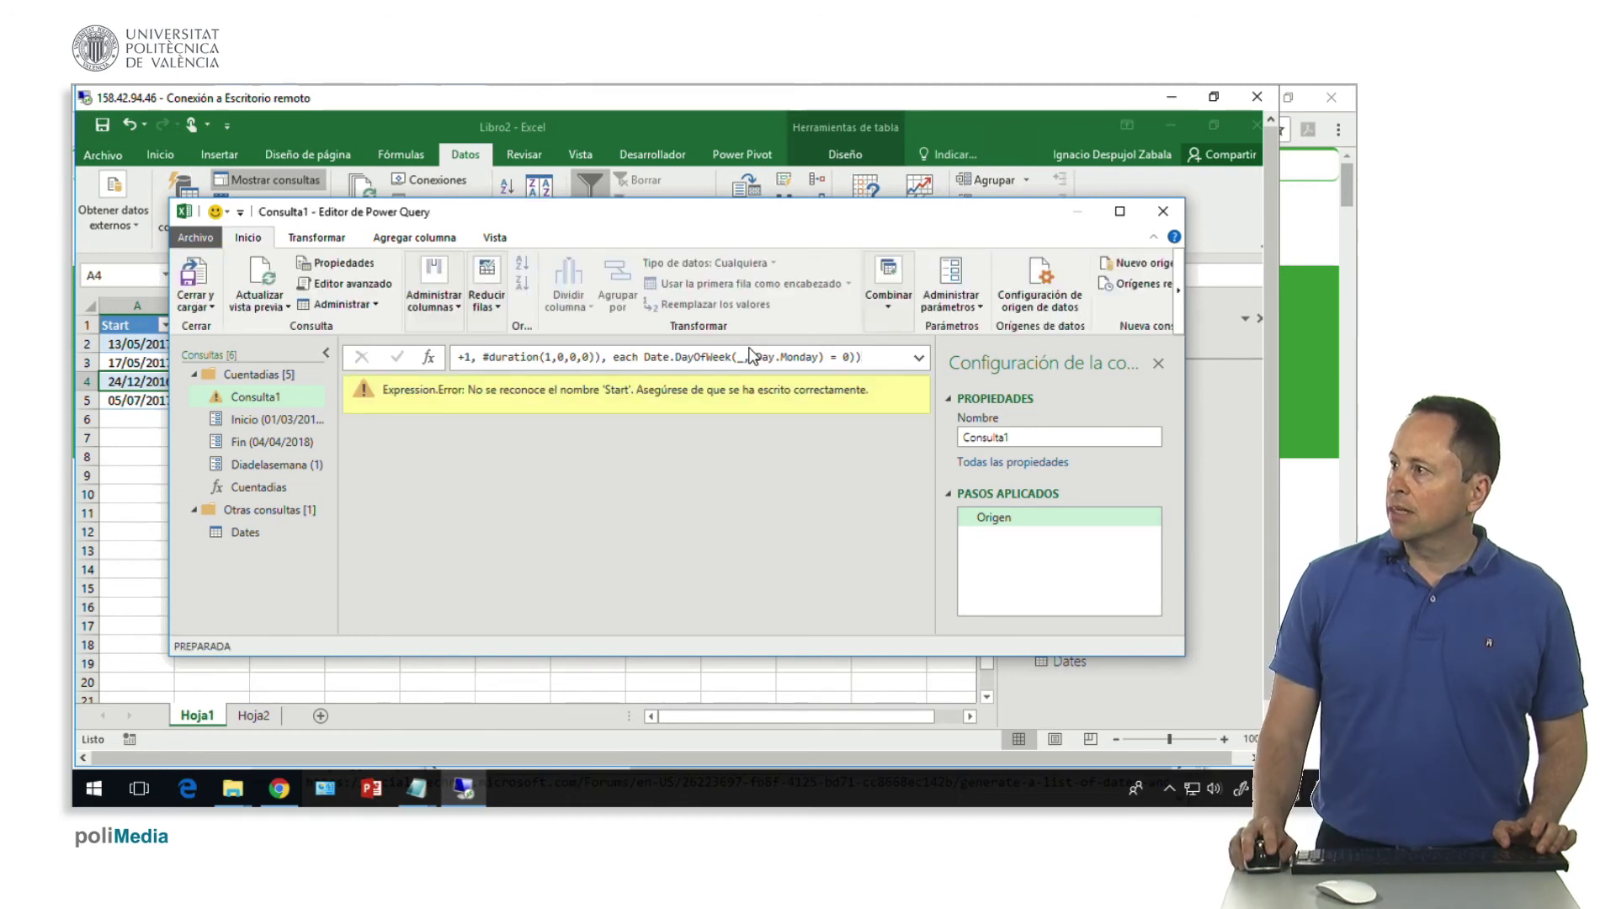
click(755, 359)
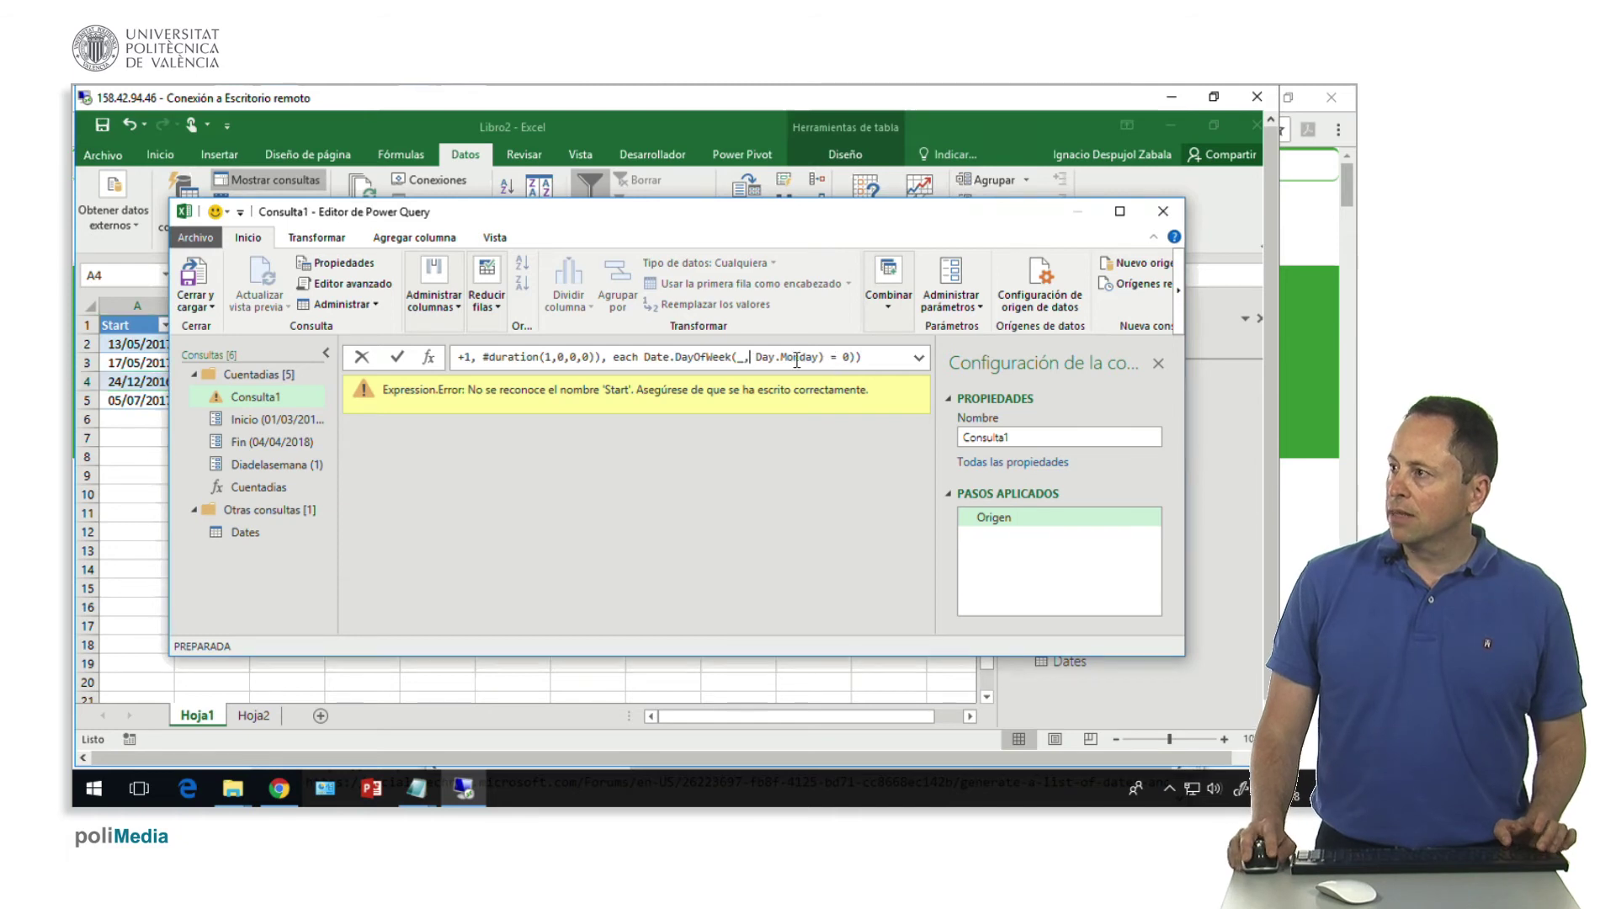
key(alt+Tab)
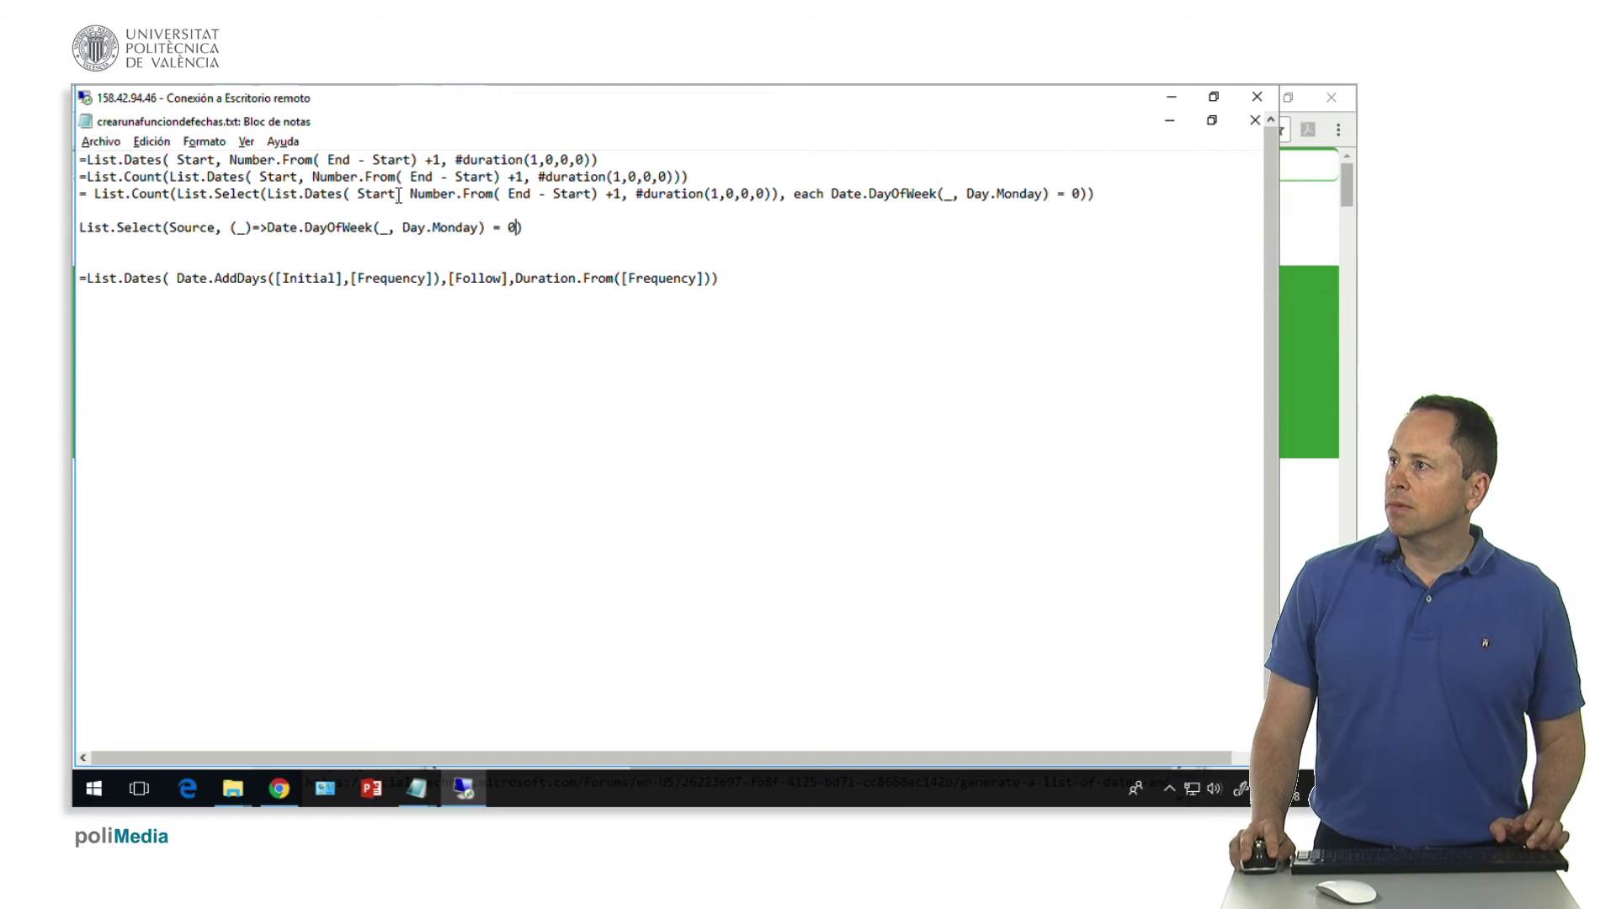
Change Start and End to Inicio and Fin in the Monday-count line and select it
text(I)
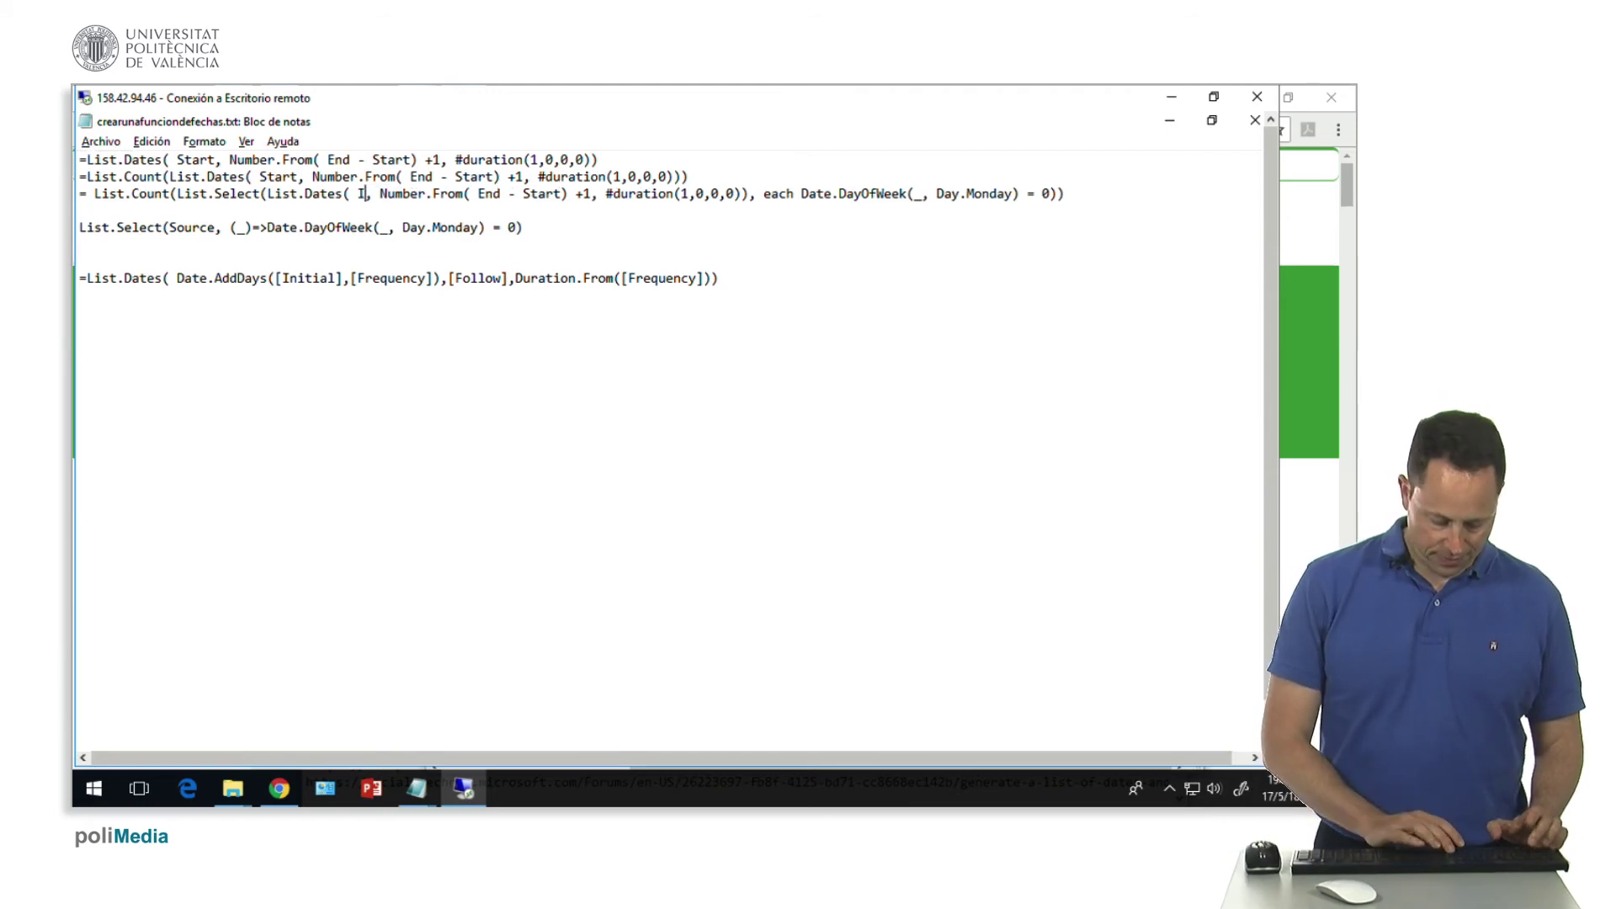
text(nicio)
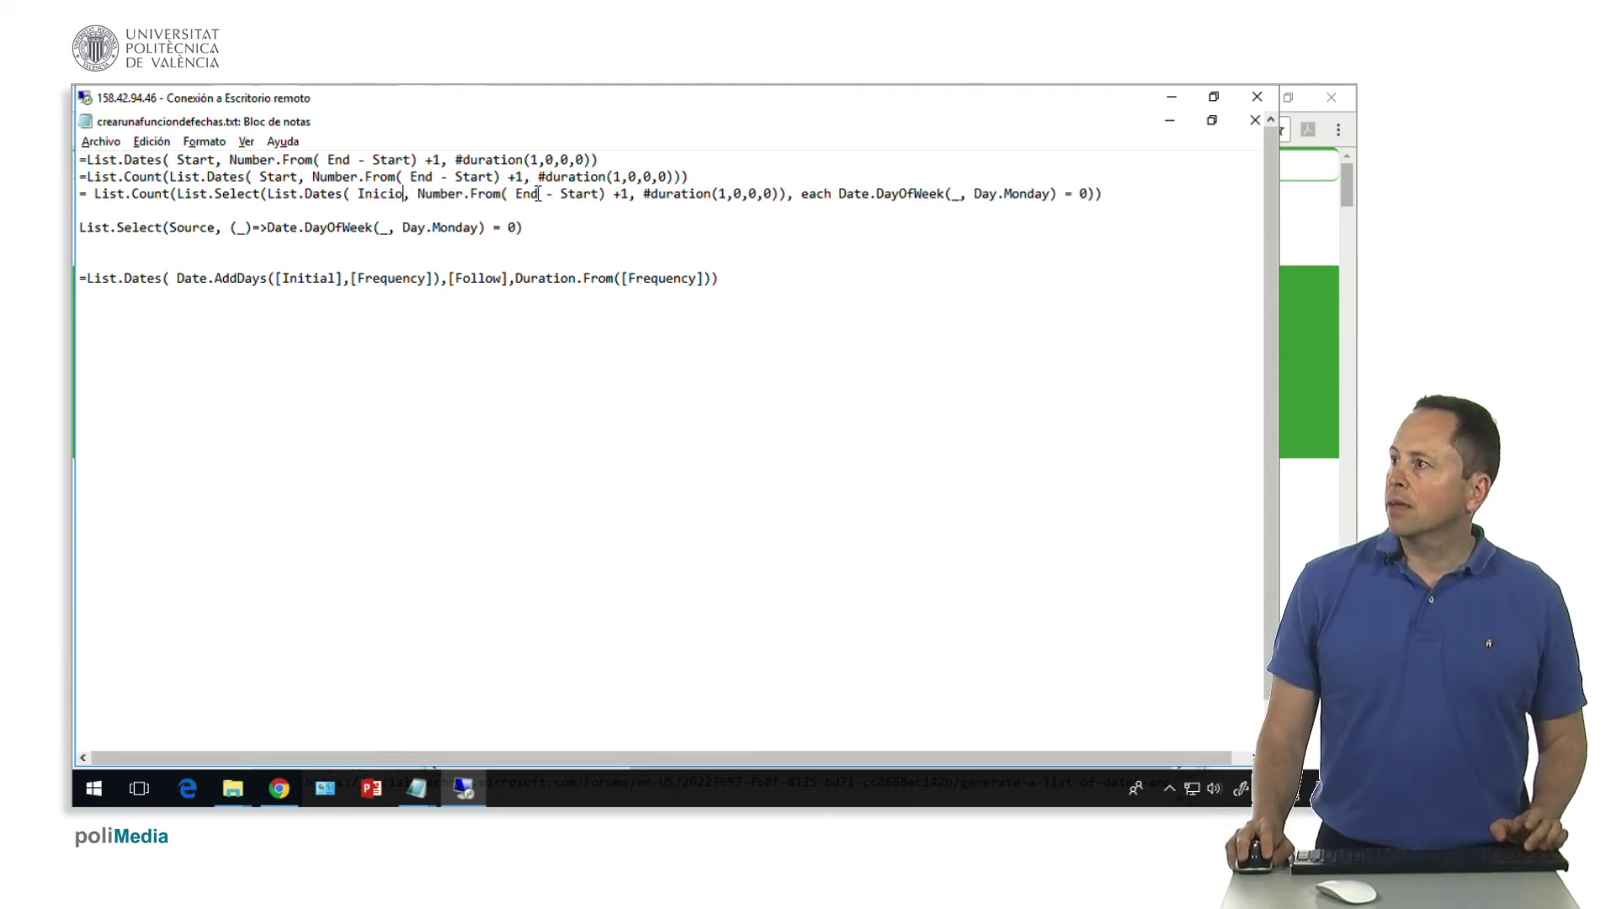
text(Fi)
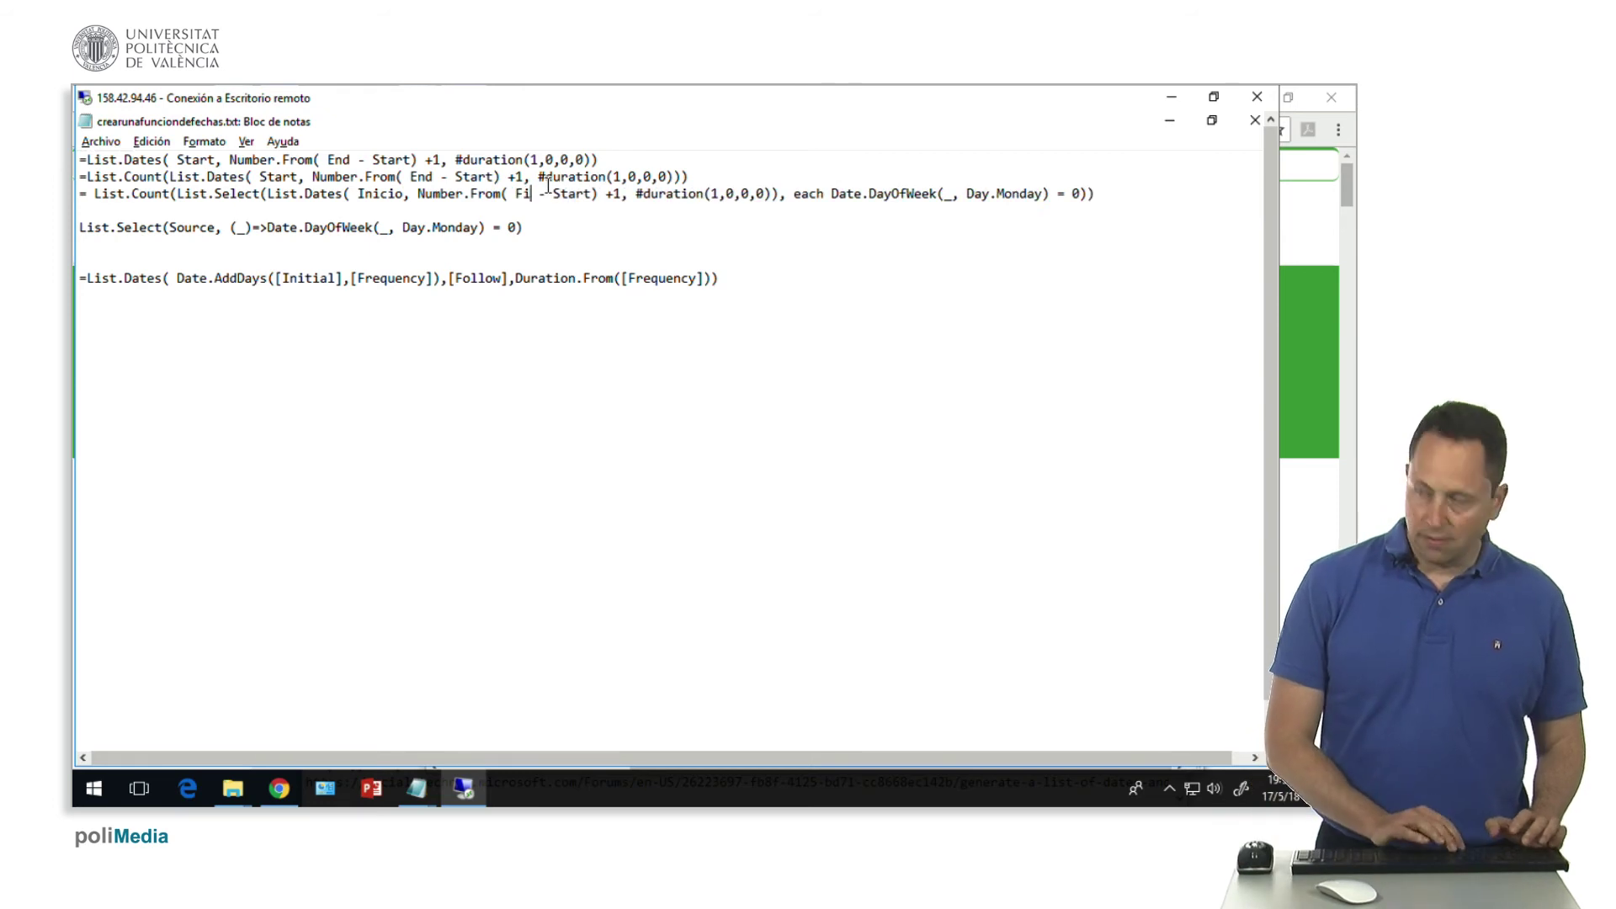
text(n)
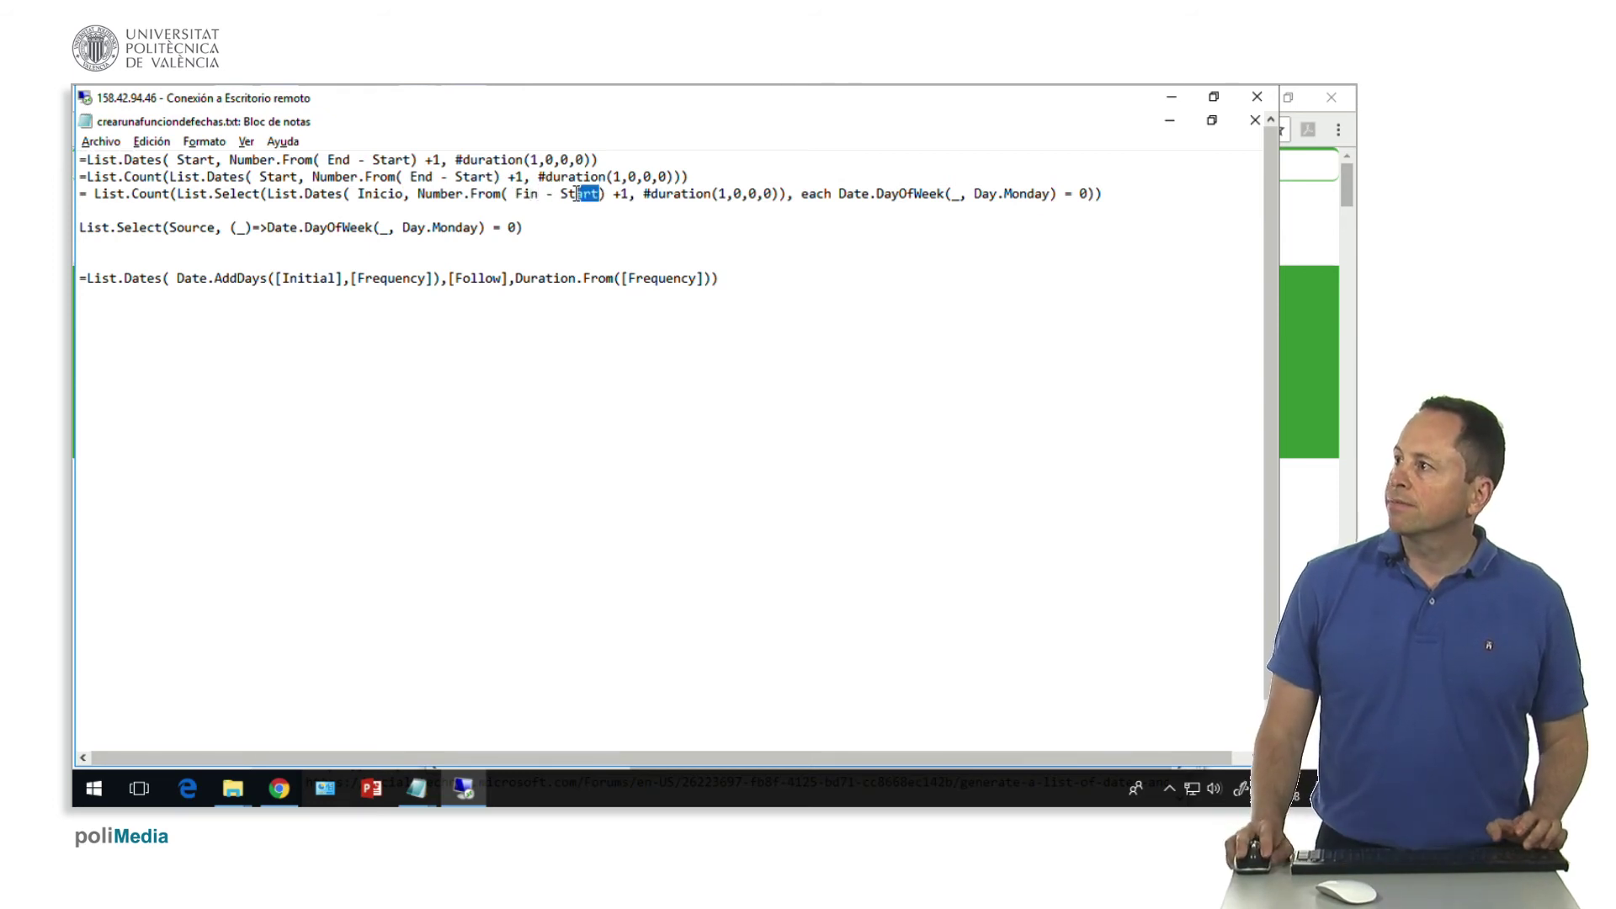
text(Ini)
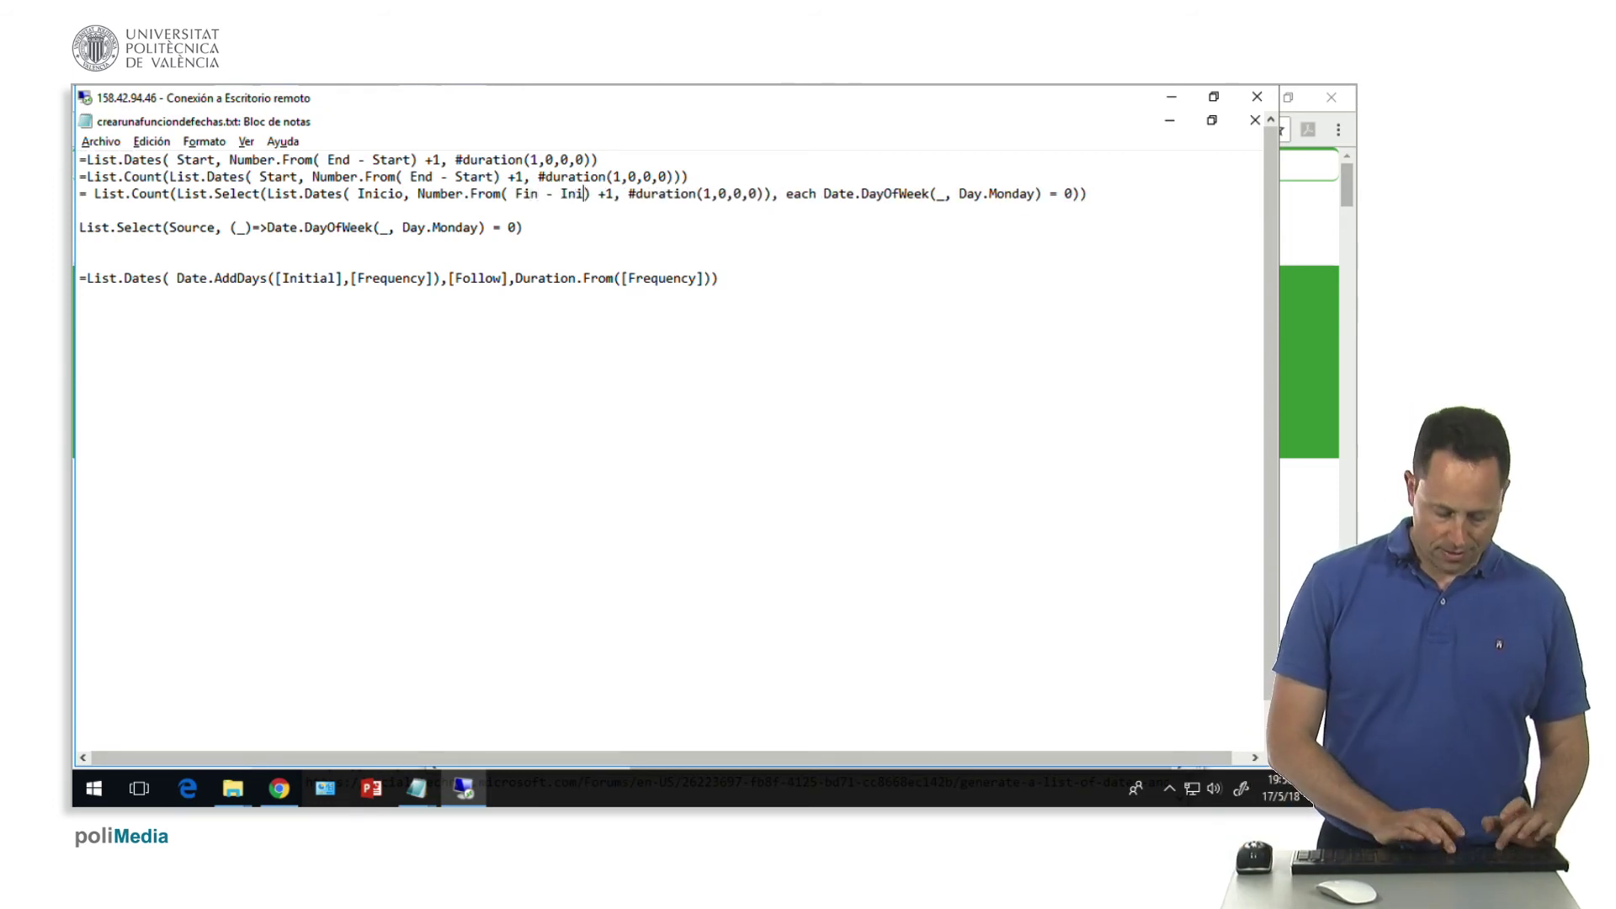
text(cio)
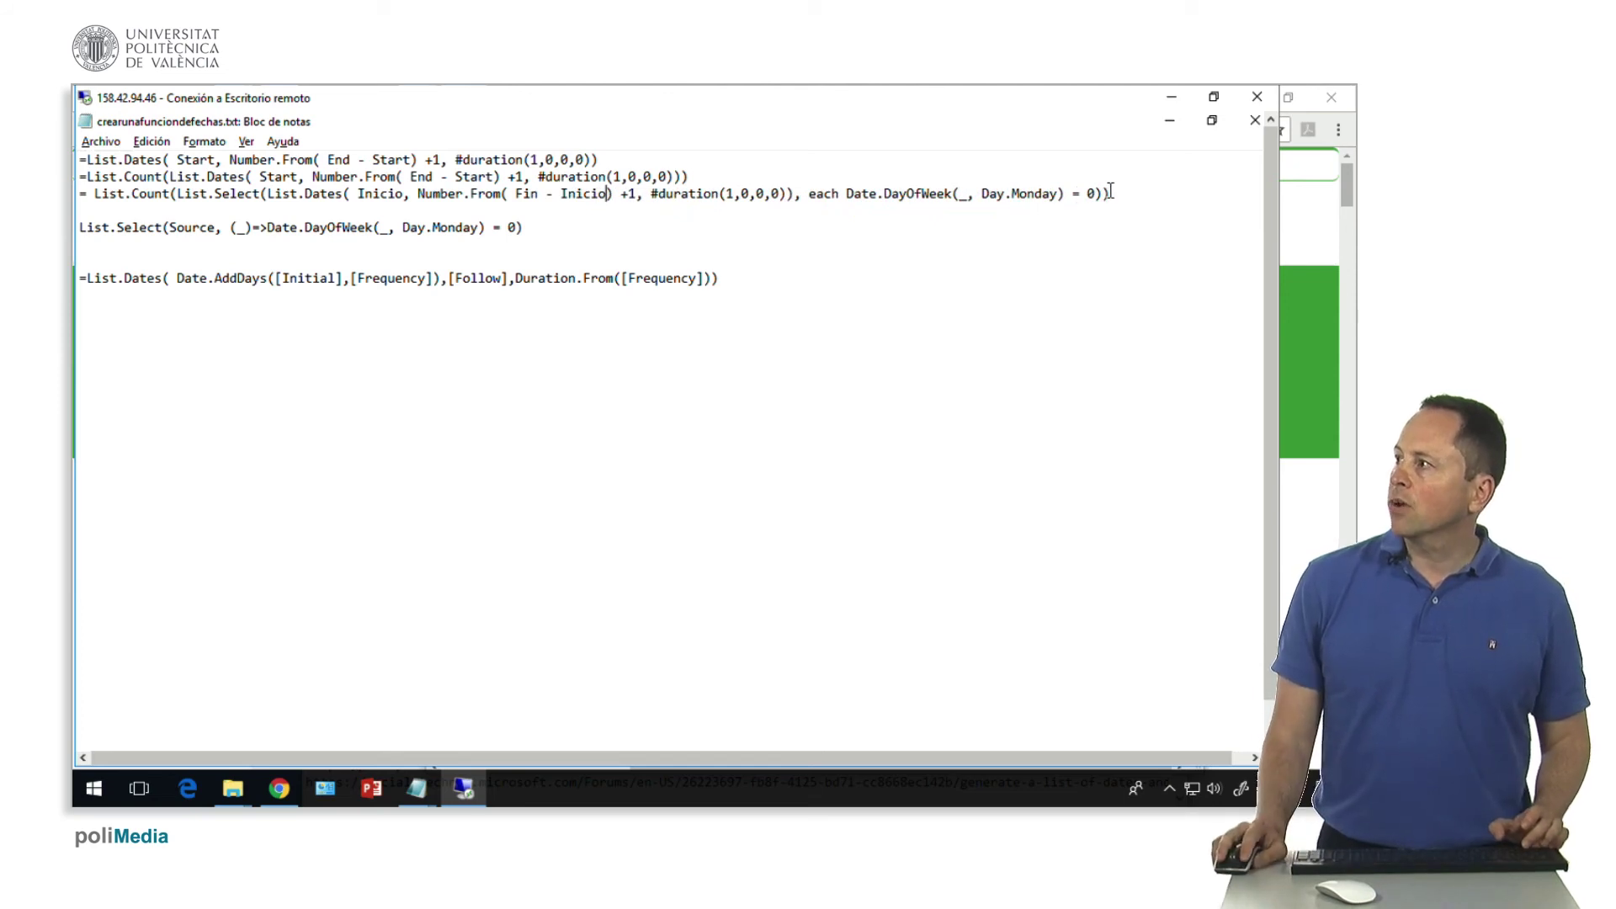
drag(1110, 193, 75, 197)
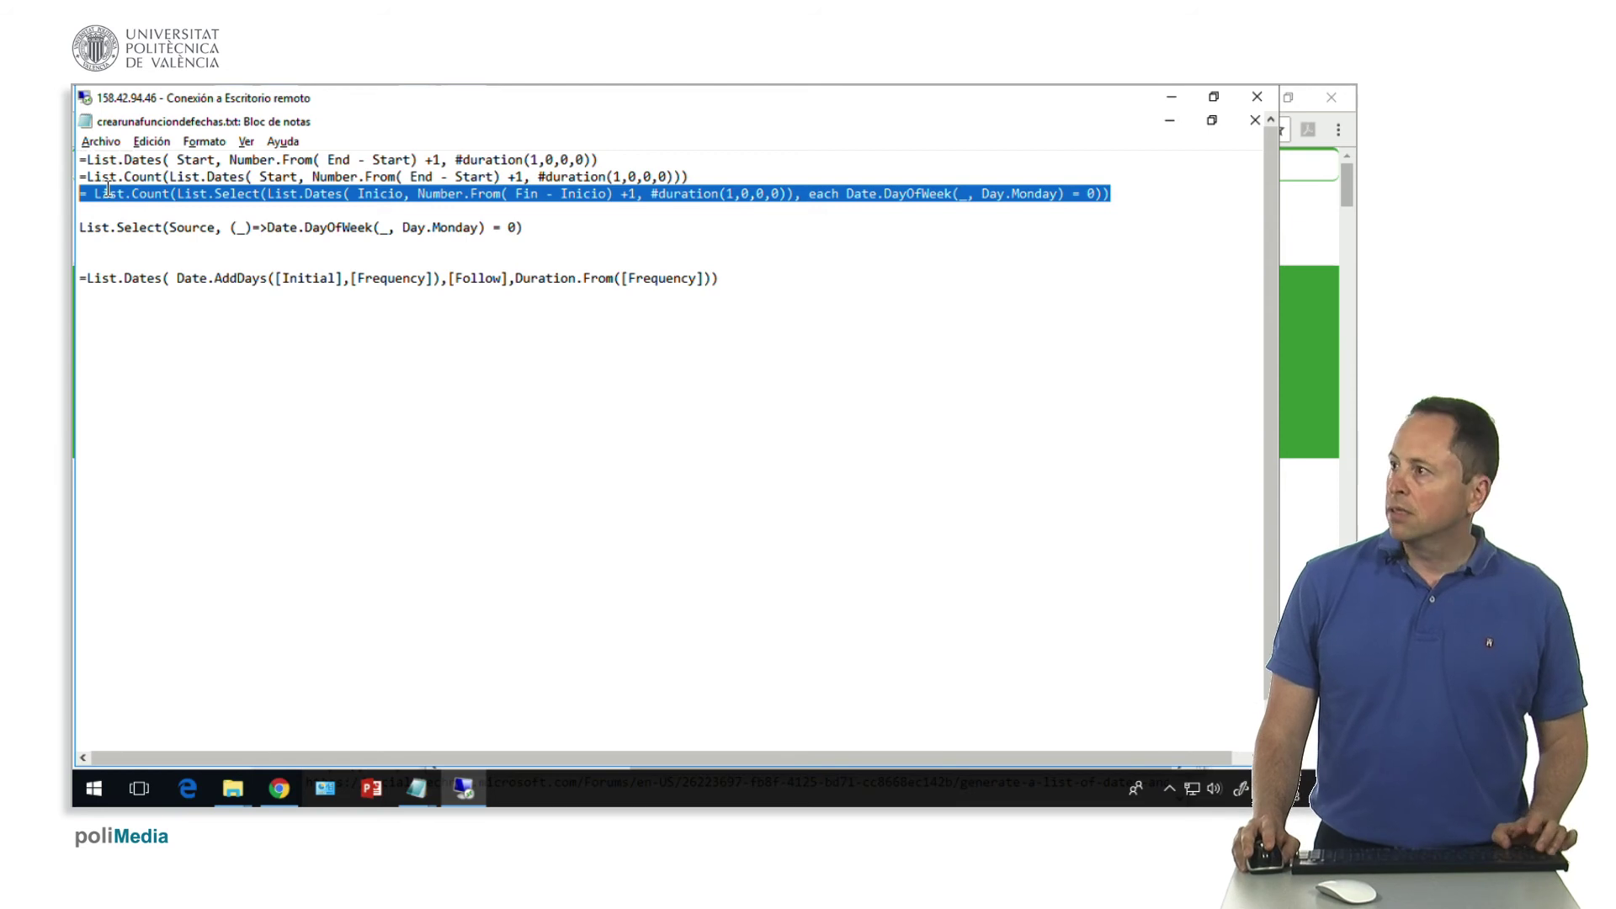
key(alt+Tab)
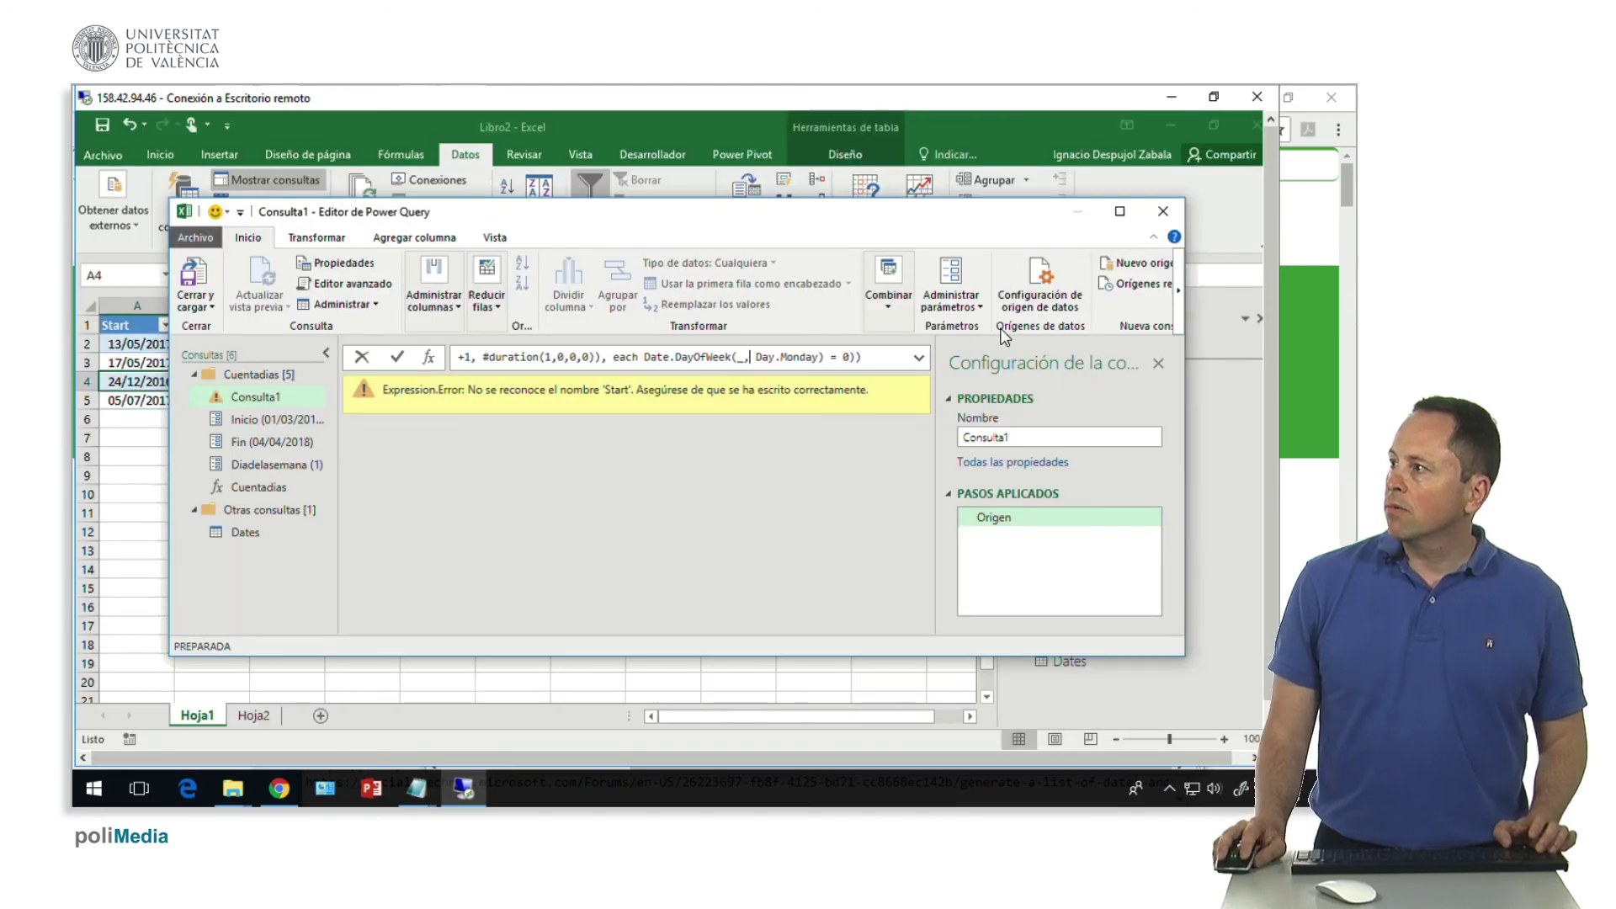
Paste the Inicio/Fin formula into Consulta1 and replace Day.Monday with Diadelasemana
key(ctrl+a)
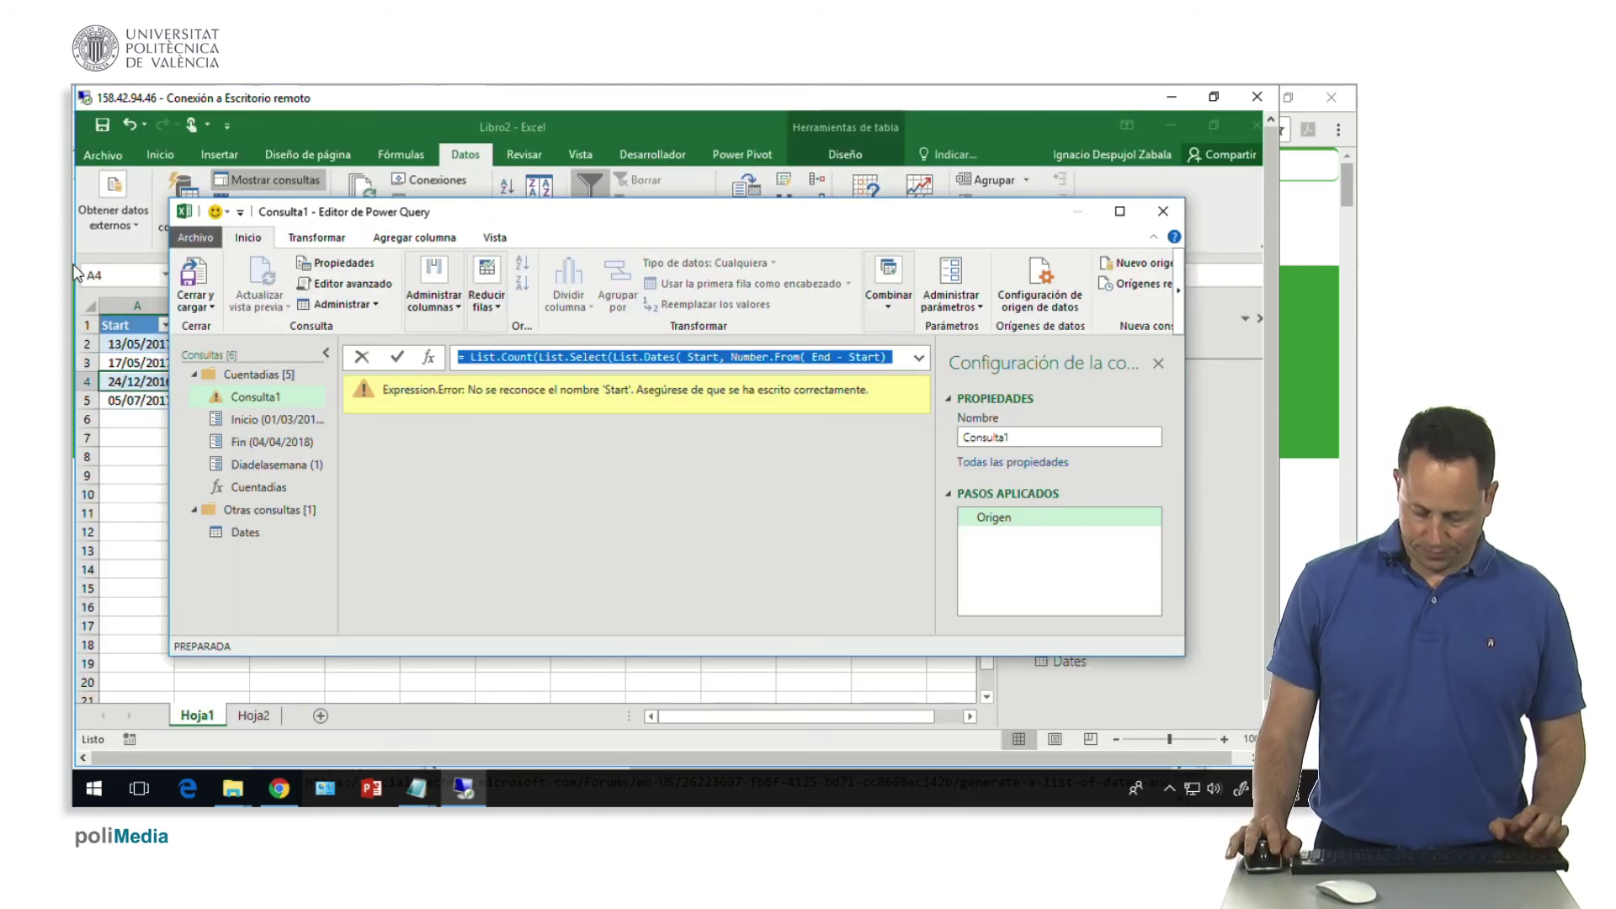
key(ctrl+v)
key(Return)
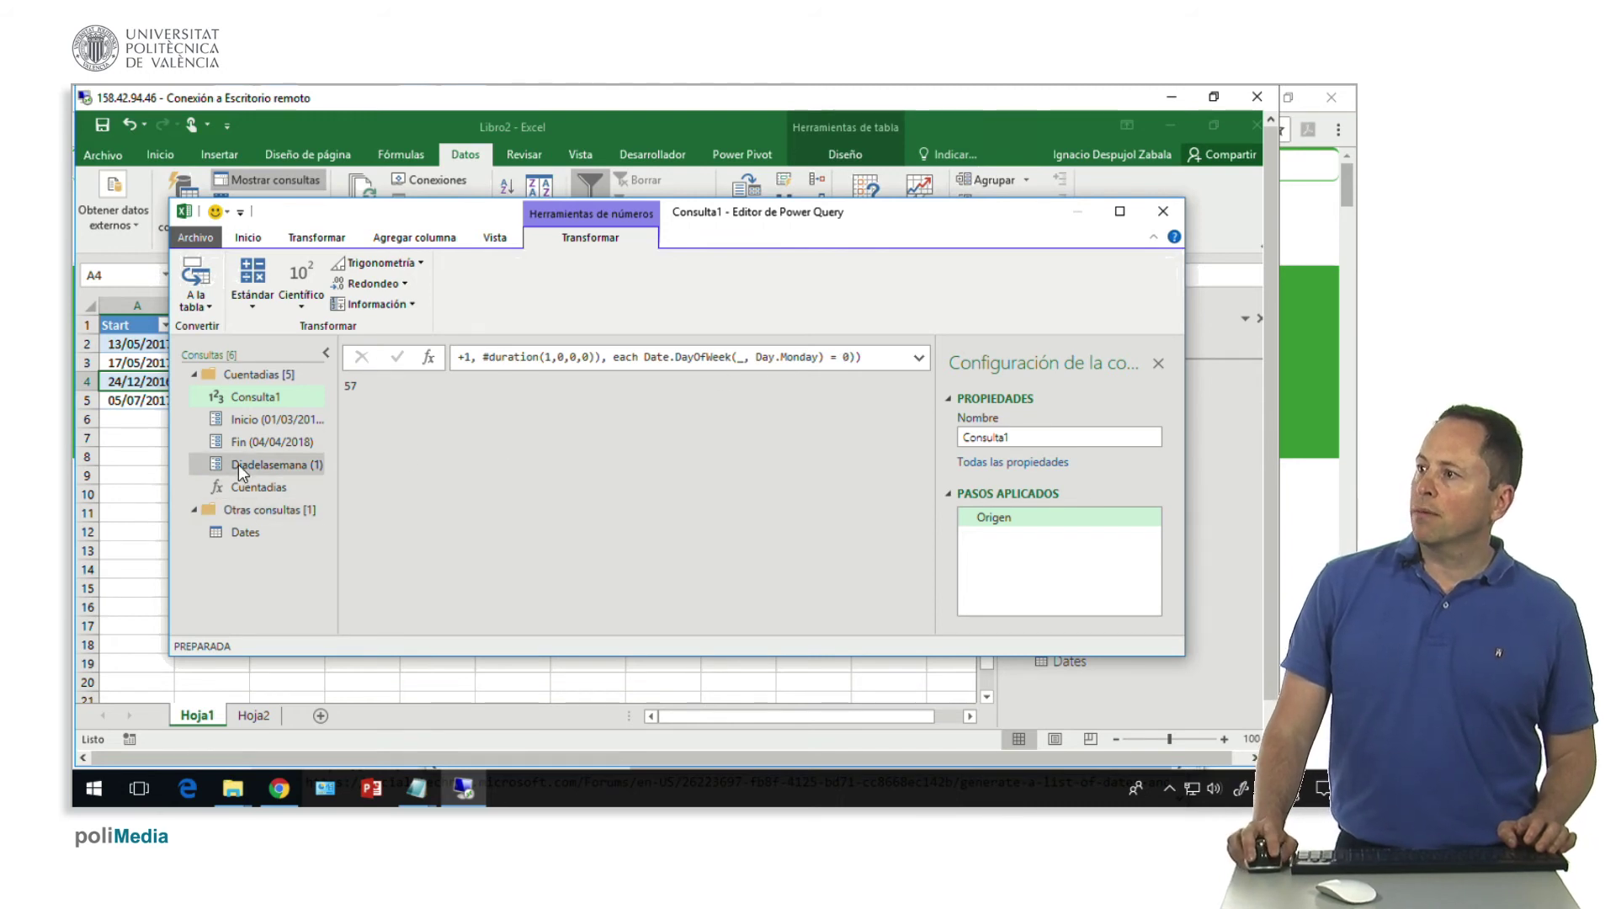
click(819, 357)
shift+click(758, 357)
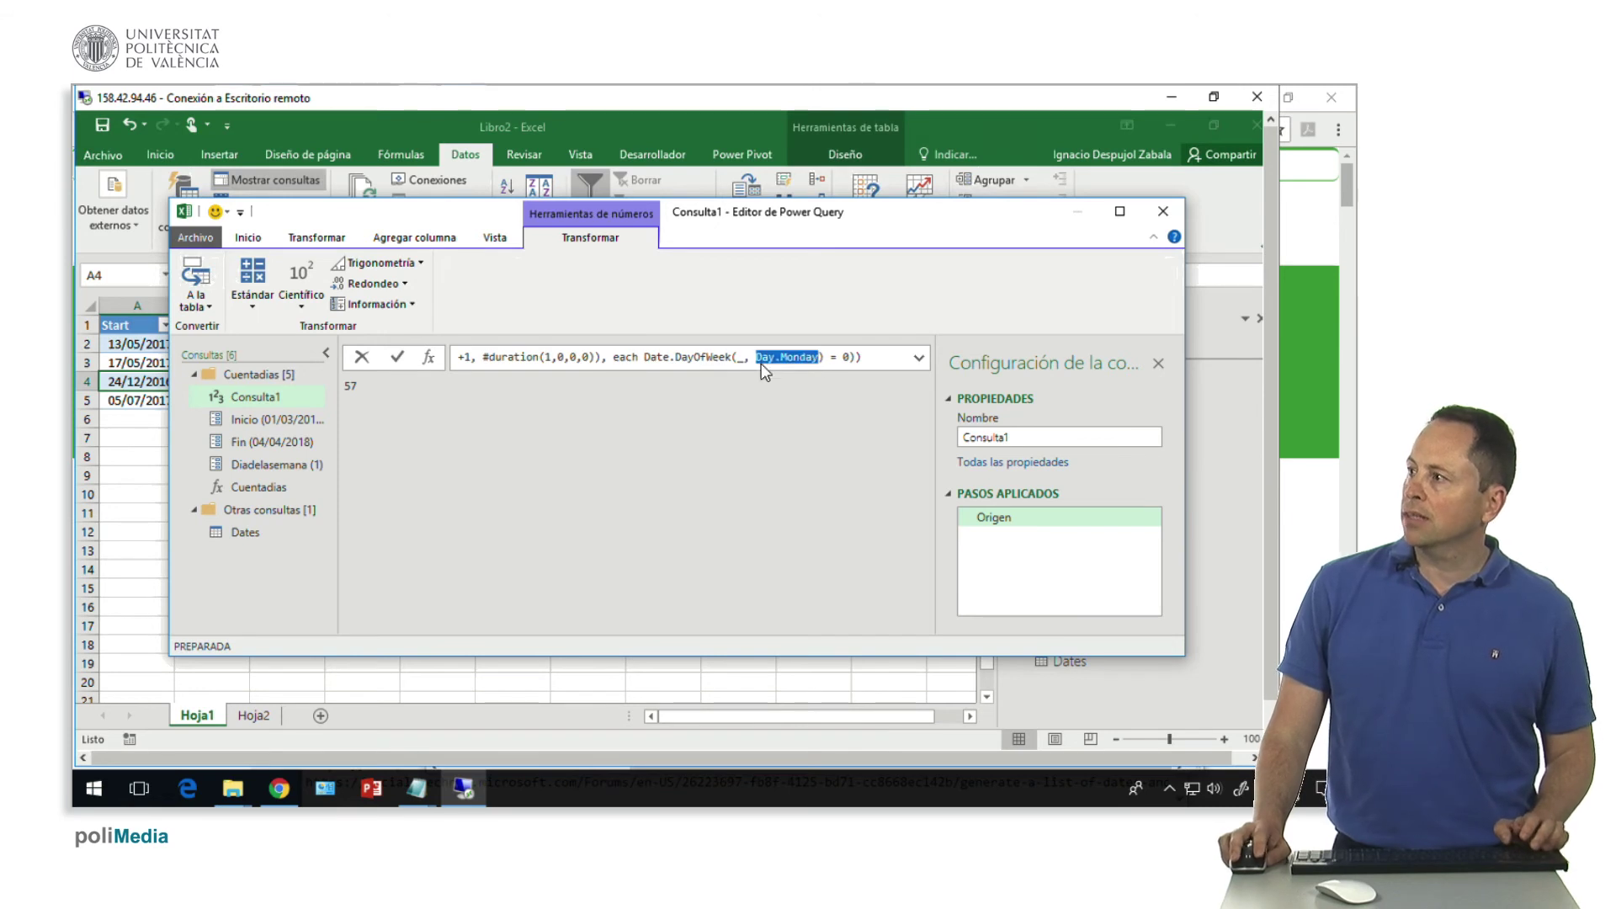
text(Diade)
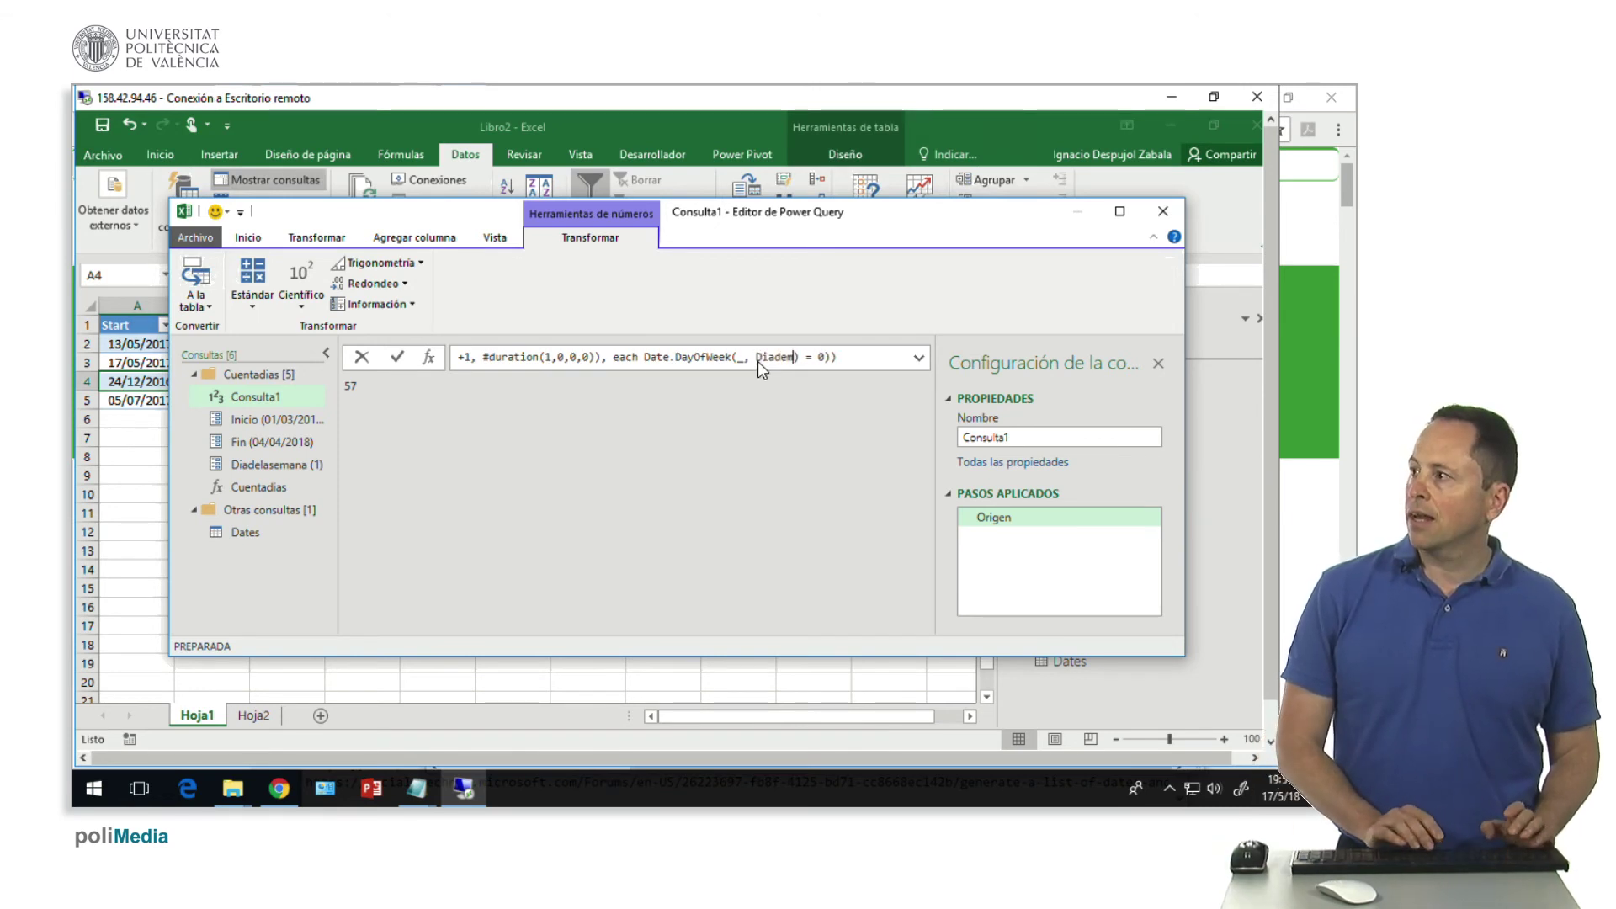
text(lasem)
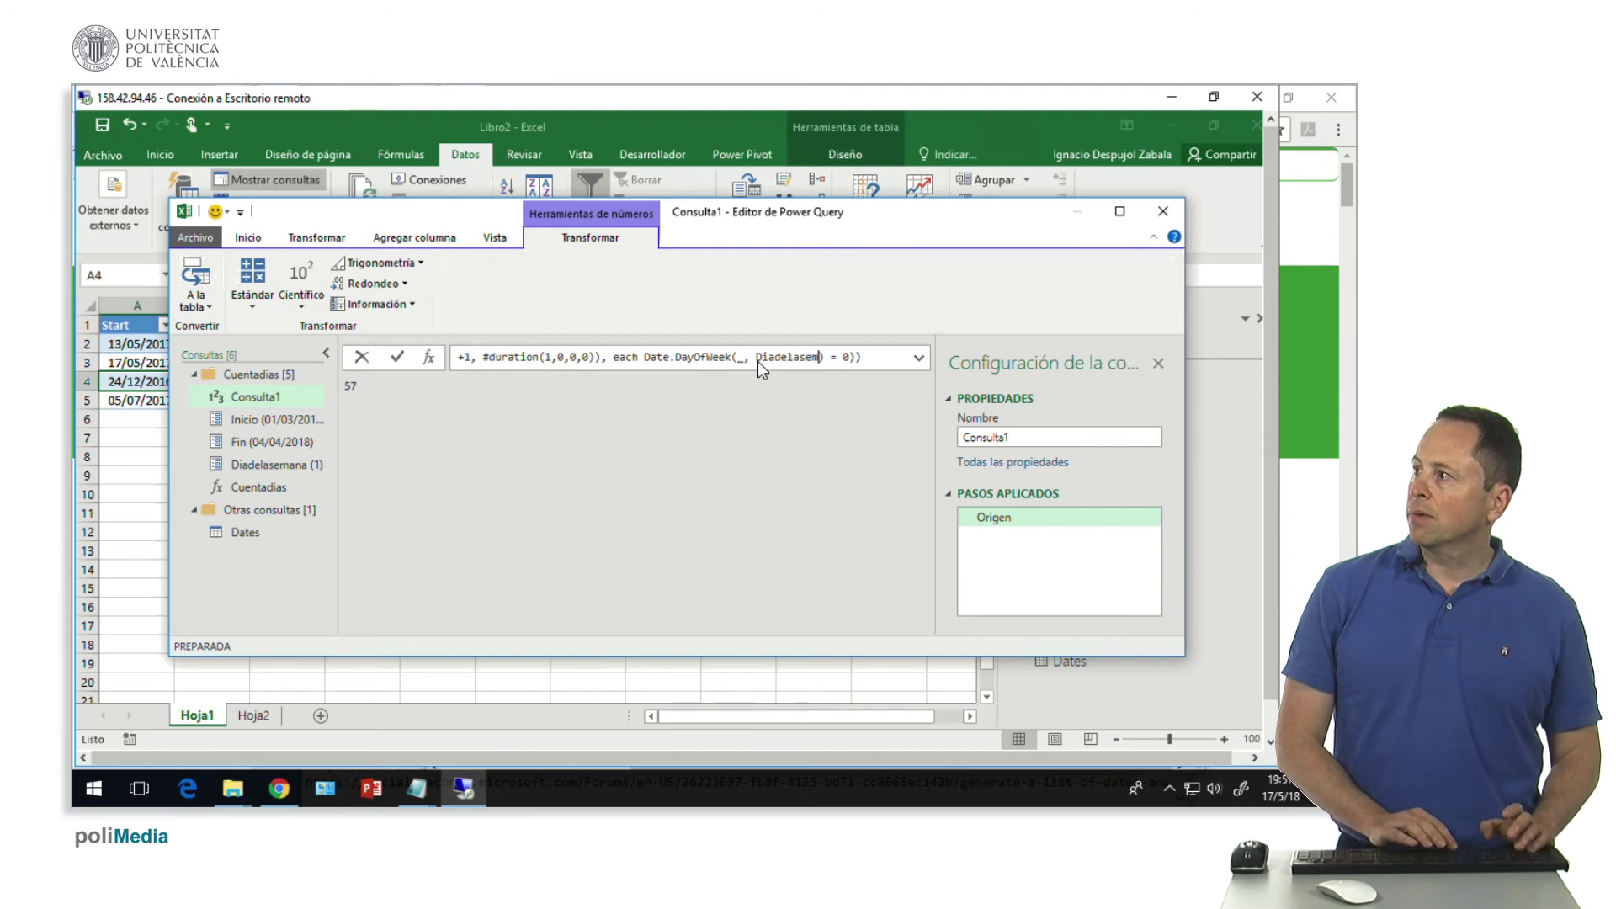
text(ana)
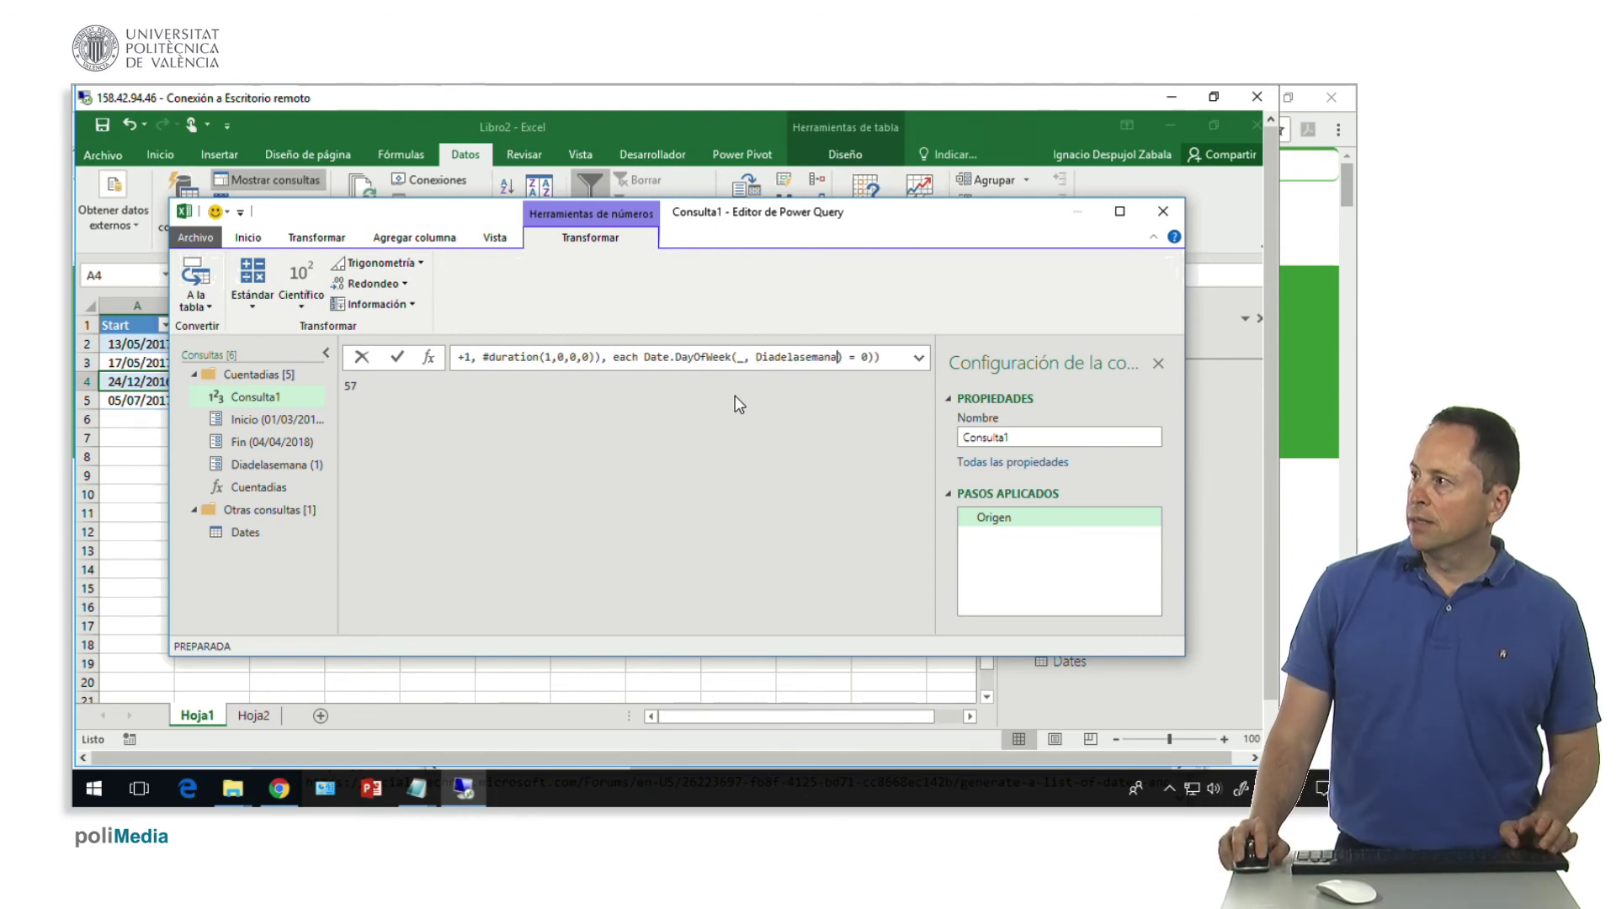
key(Return)
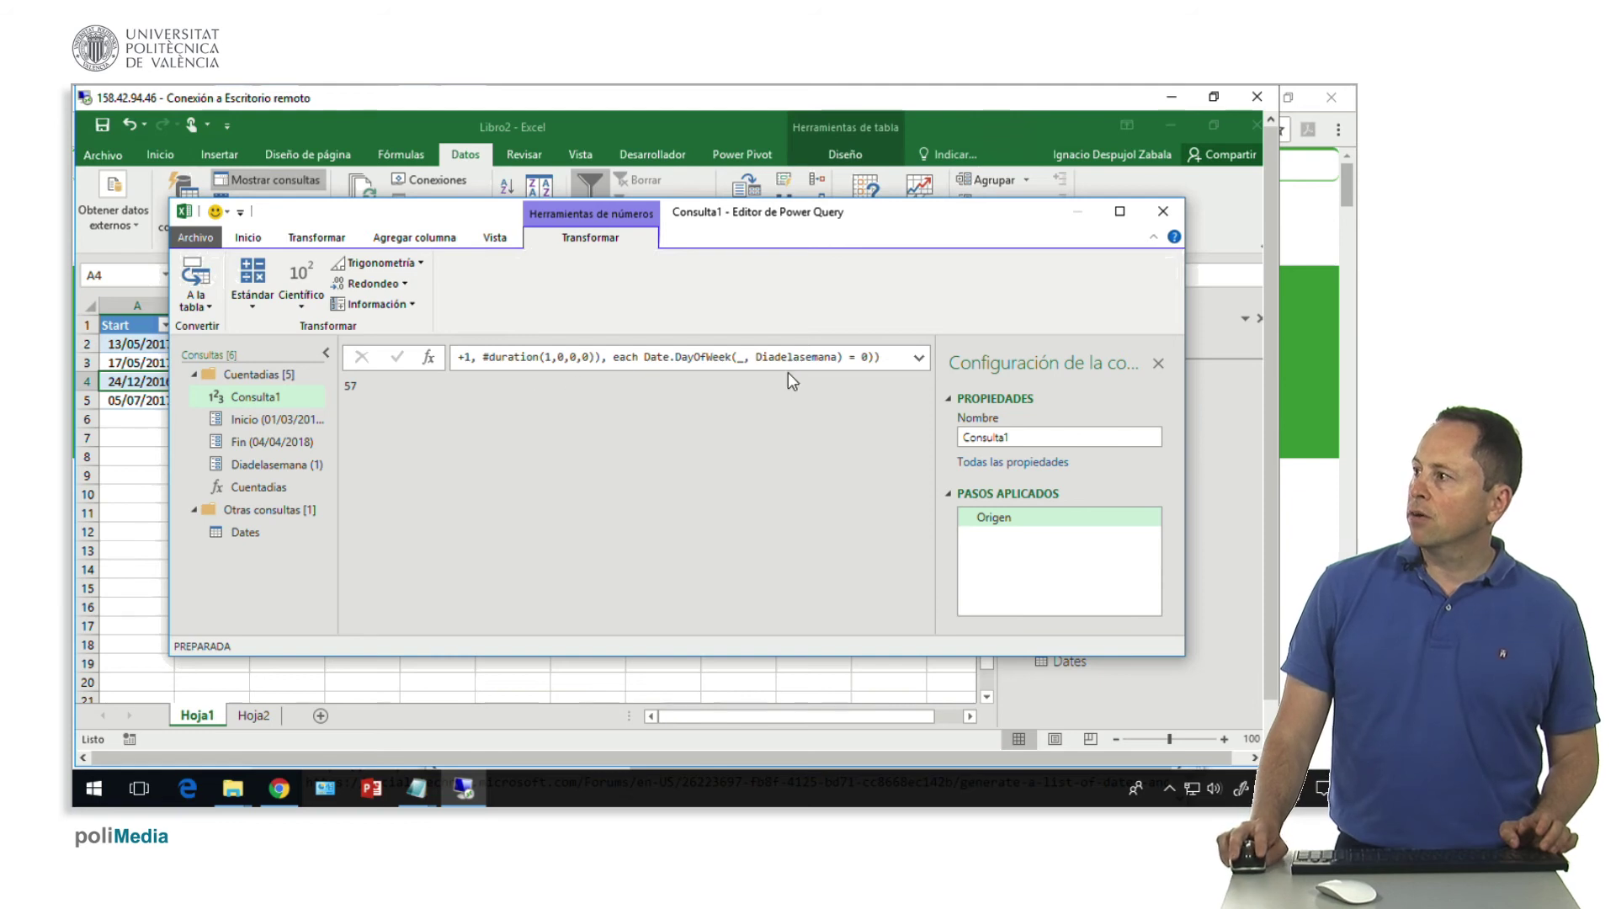
key(Return)
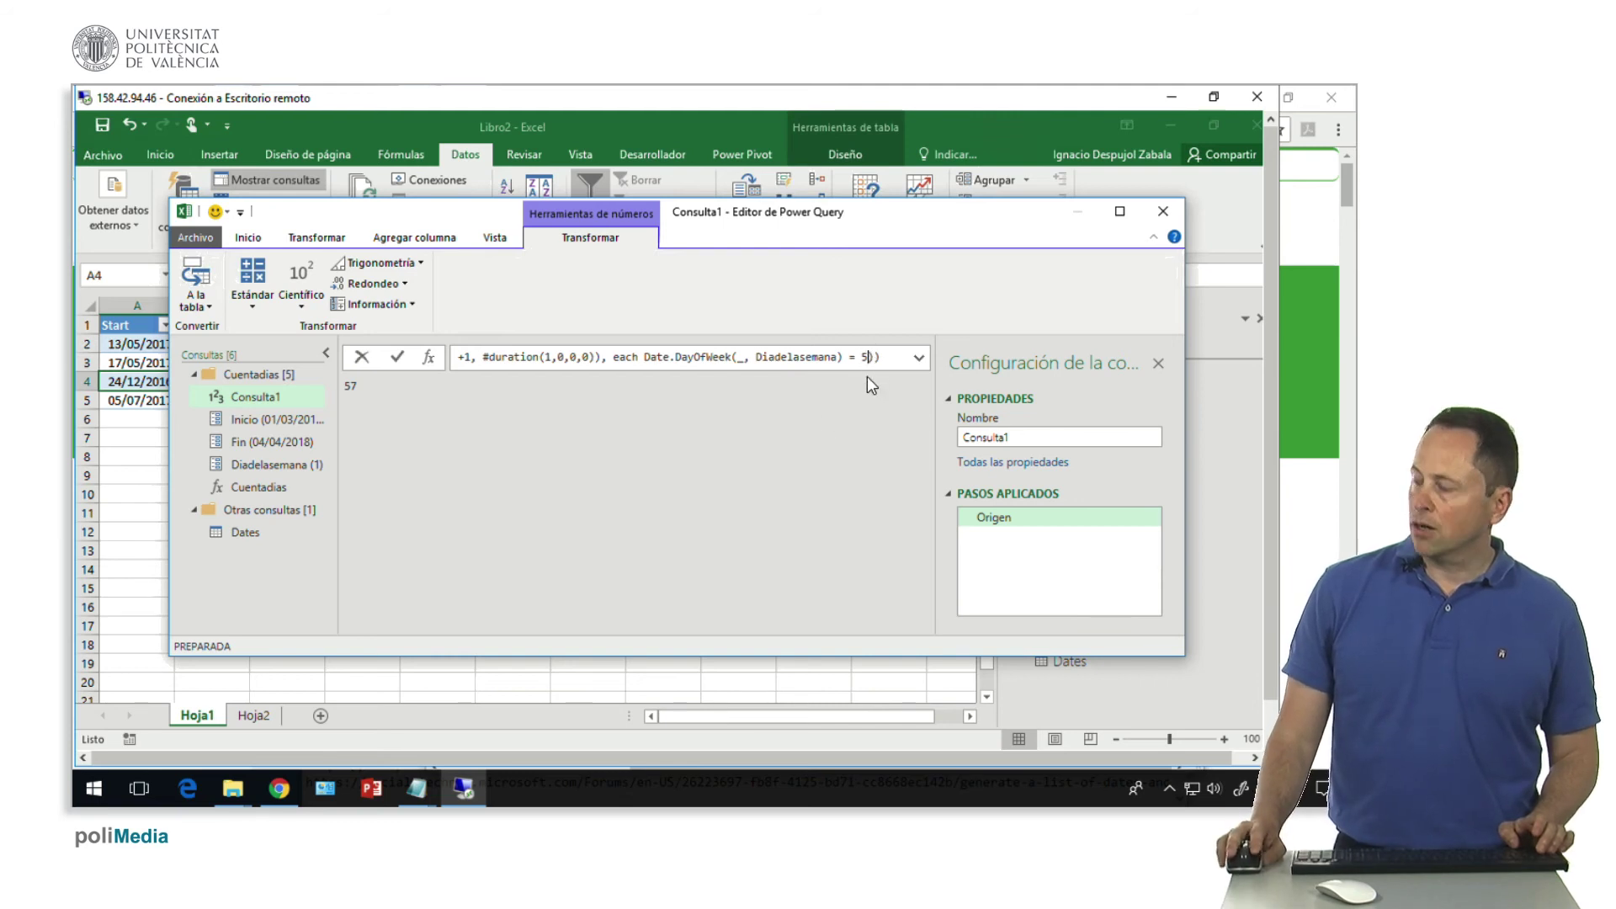
Change the weekday comparison in Consulta1 from 5 to 6, then to 3
key(BackSpace)
text(6)
key(Return)
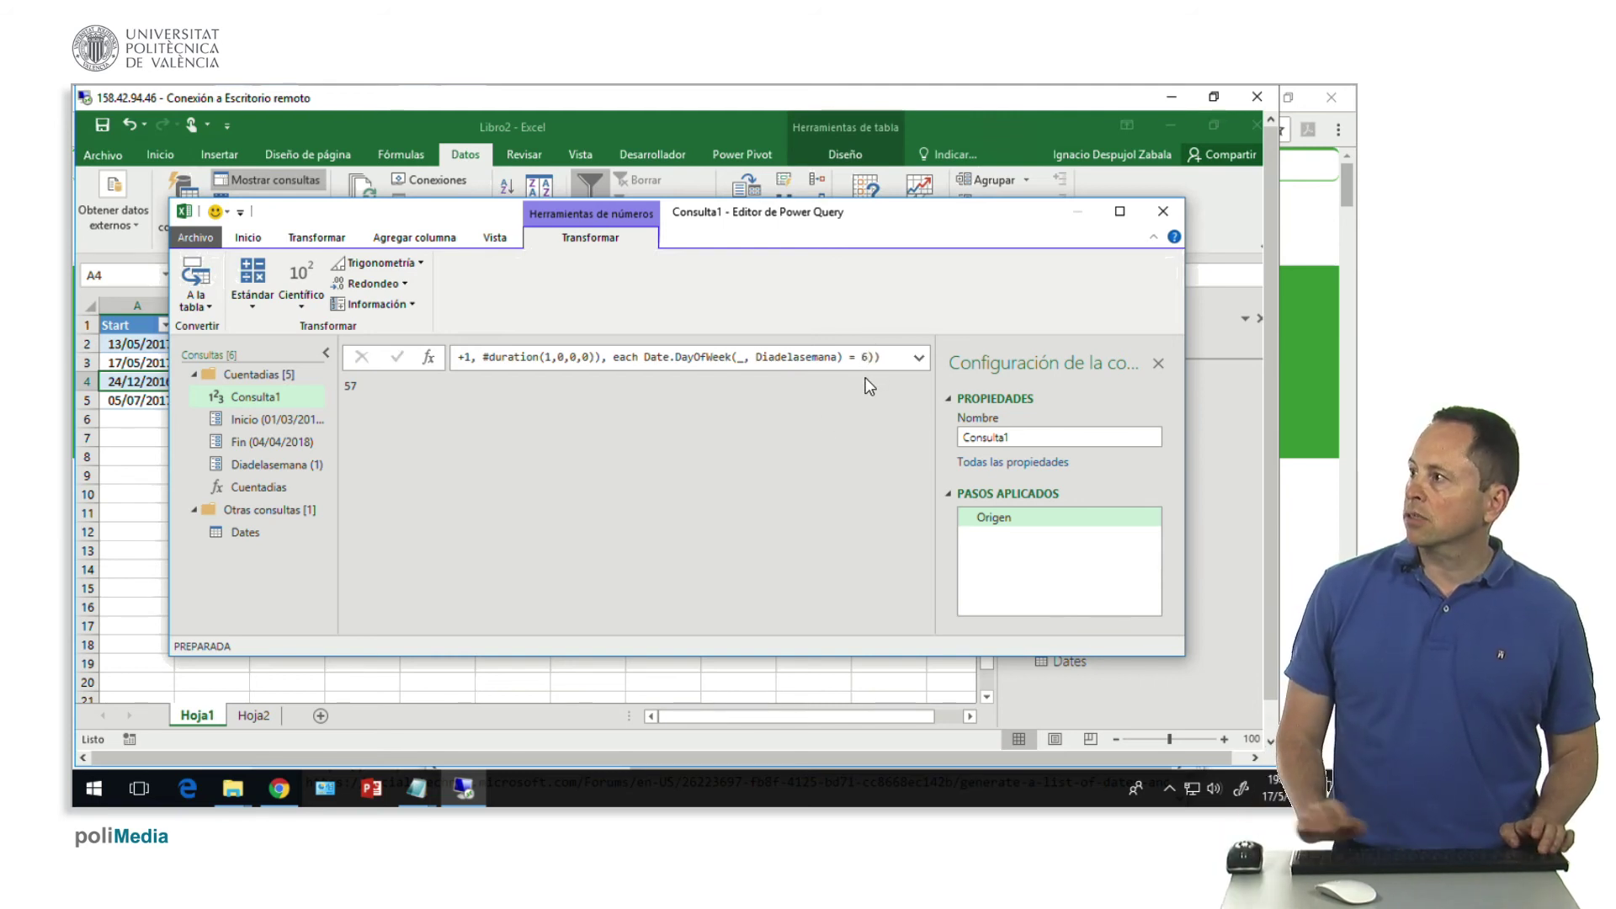
click(865, 358)
key(BackSpace)
text(3)
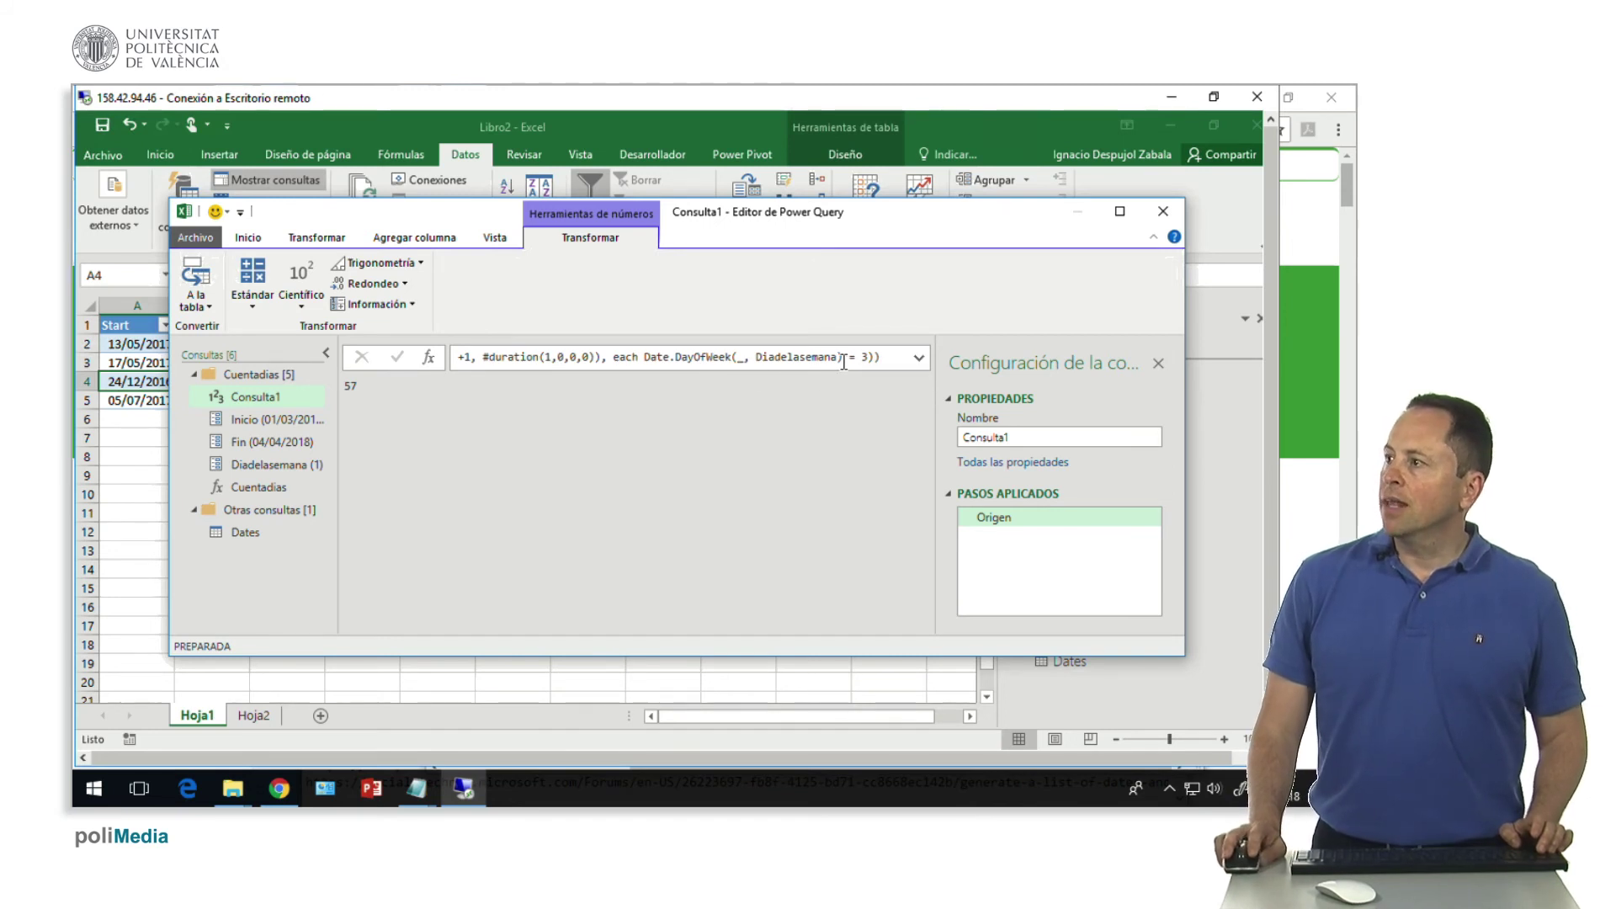
click(251, 530)
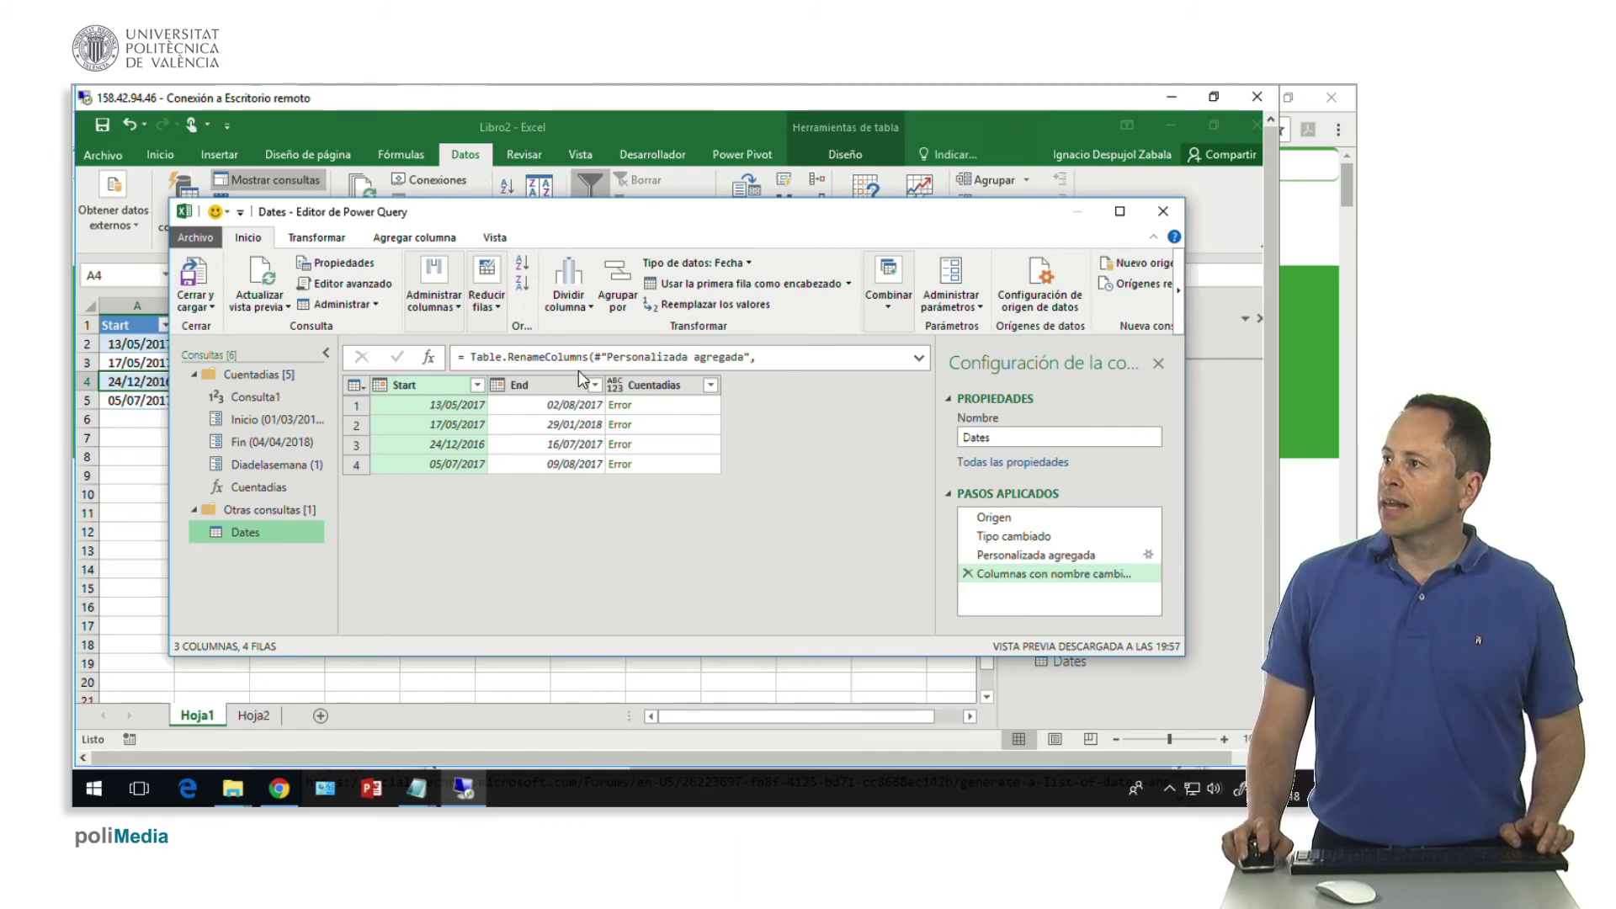
Add ',3' after [End] in the Dates query's Cuentadias call, replacing the semicolon with a comma
click(375, 287)
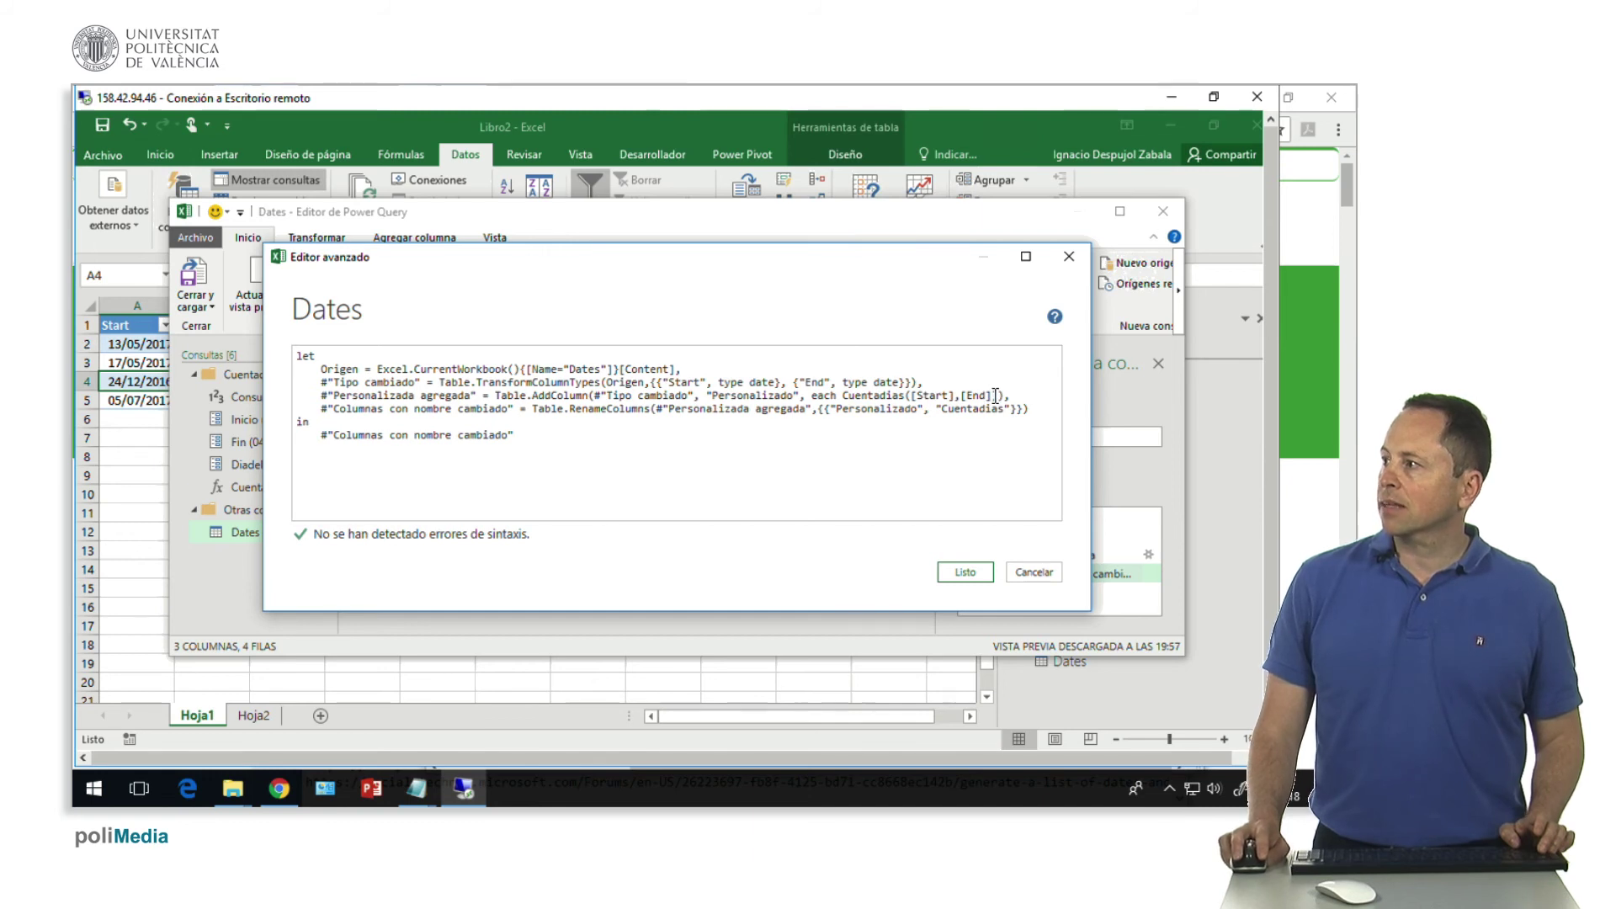
text(,3)
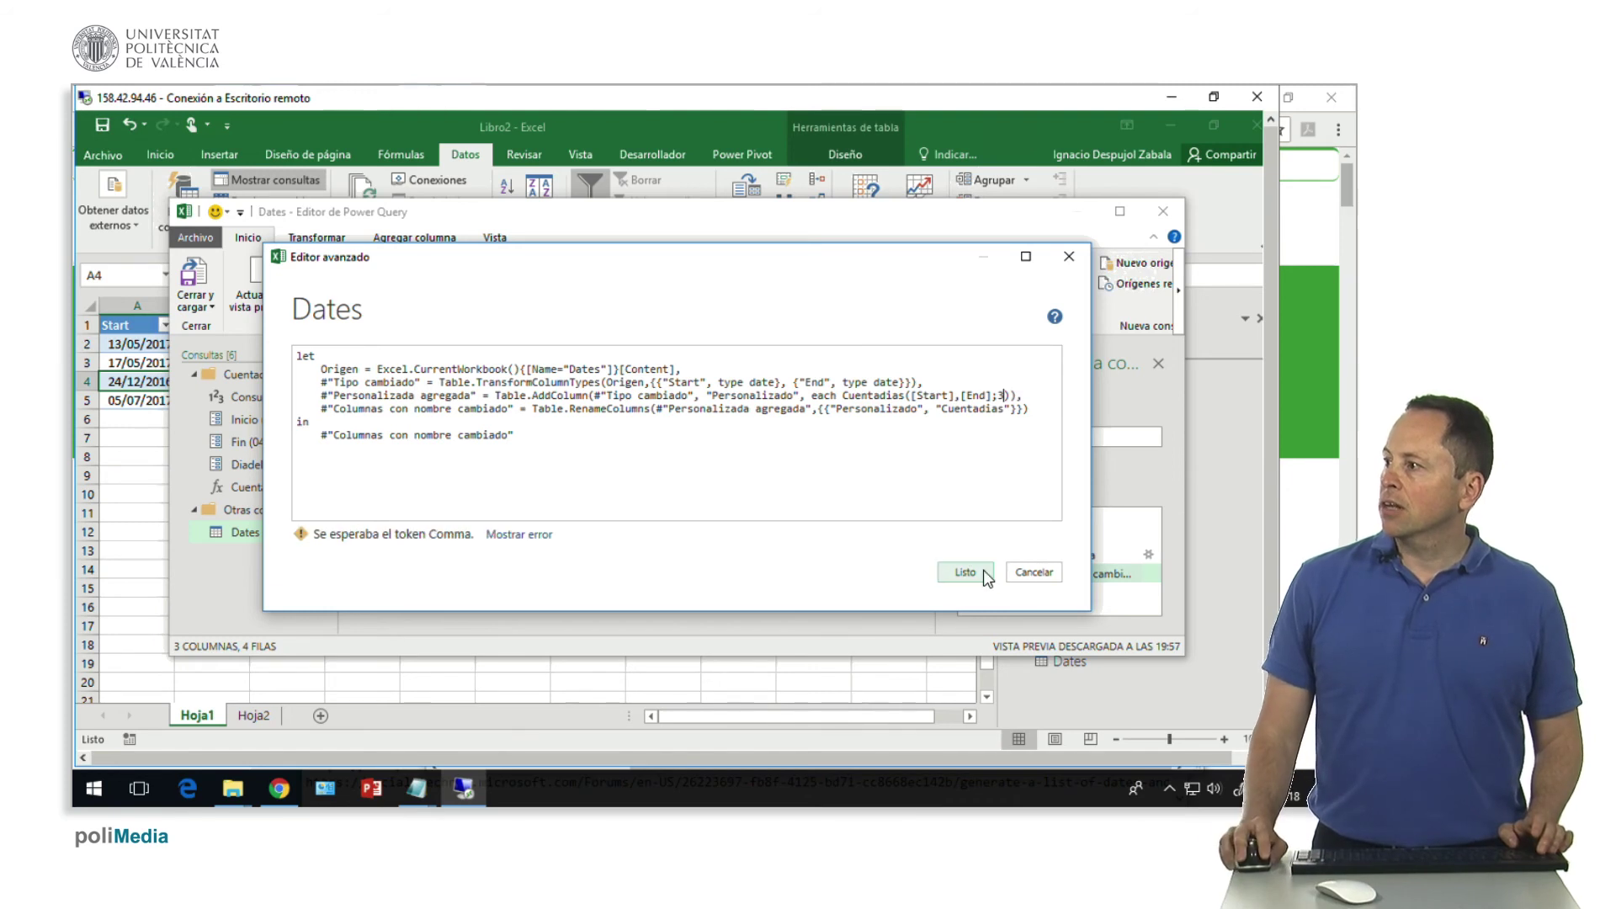
click(965, 573)
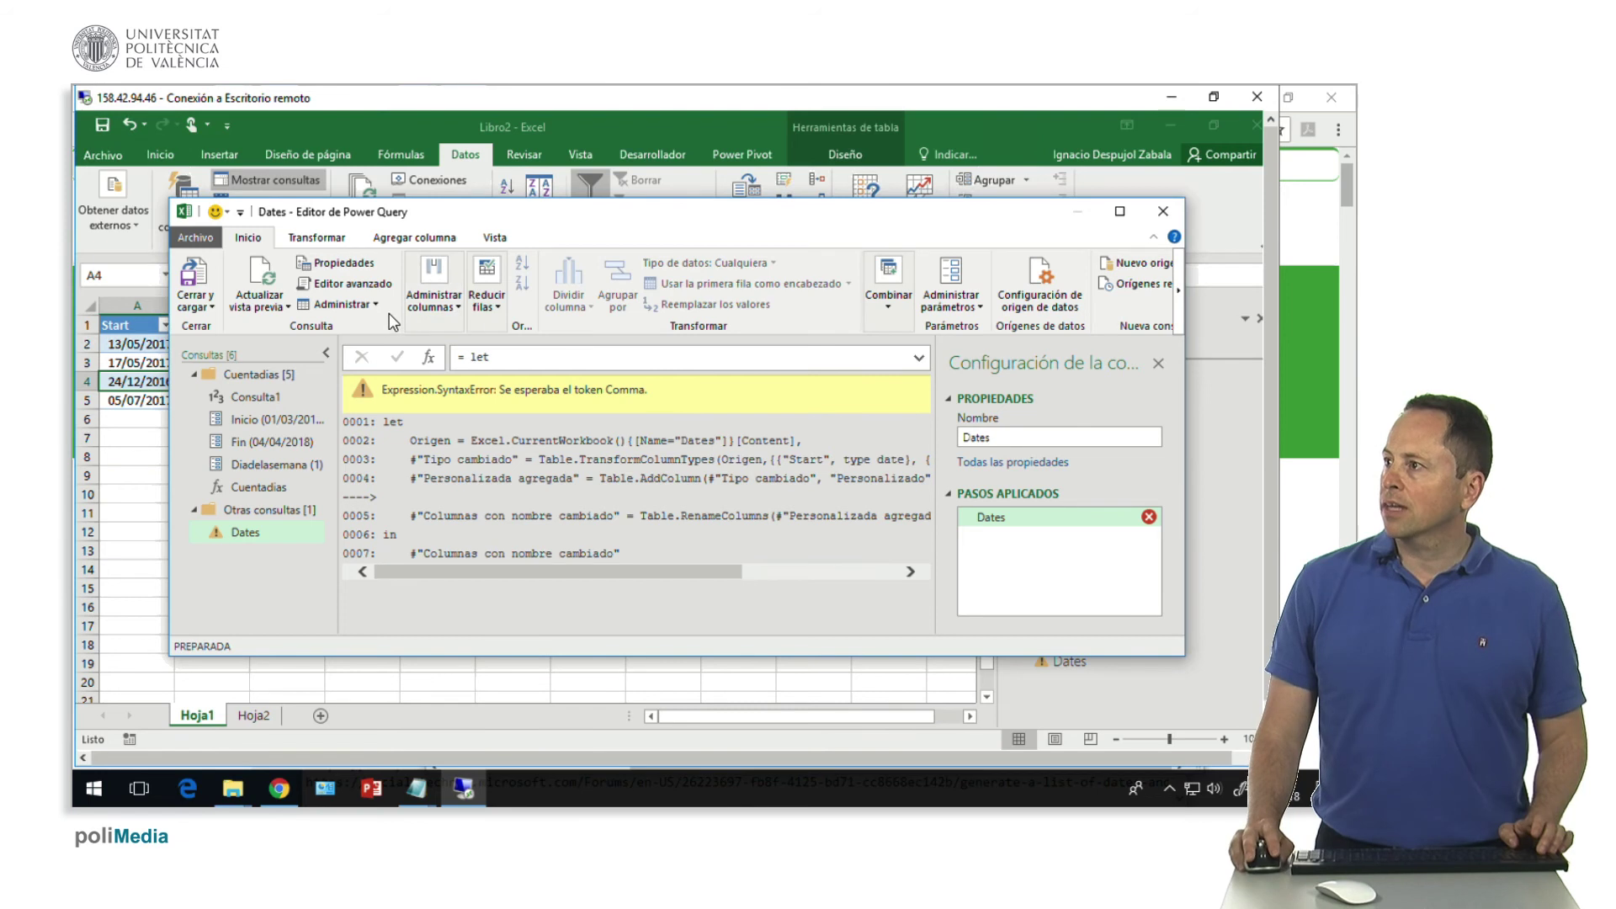
click(347, 284)
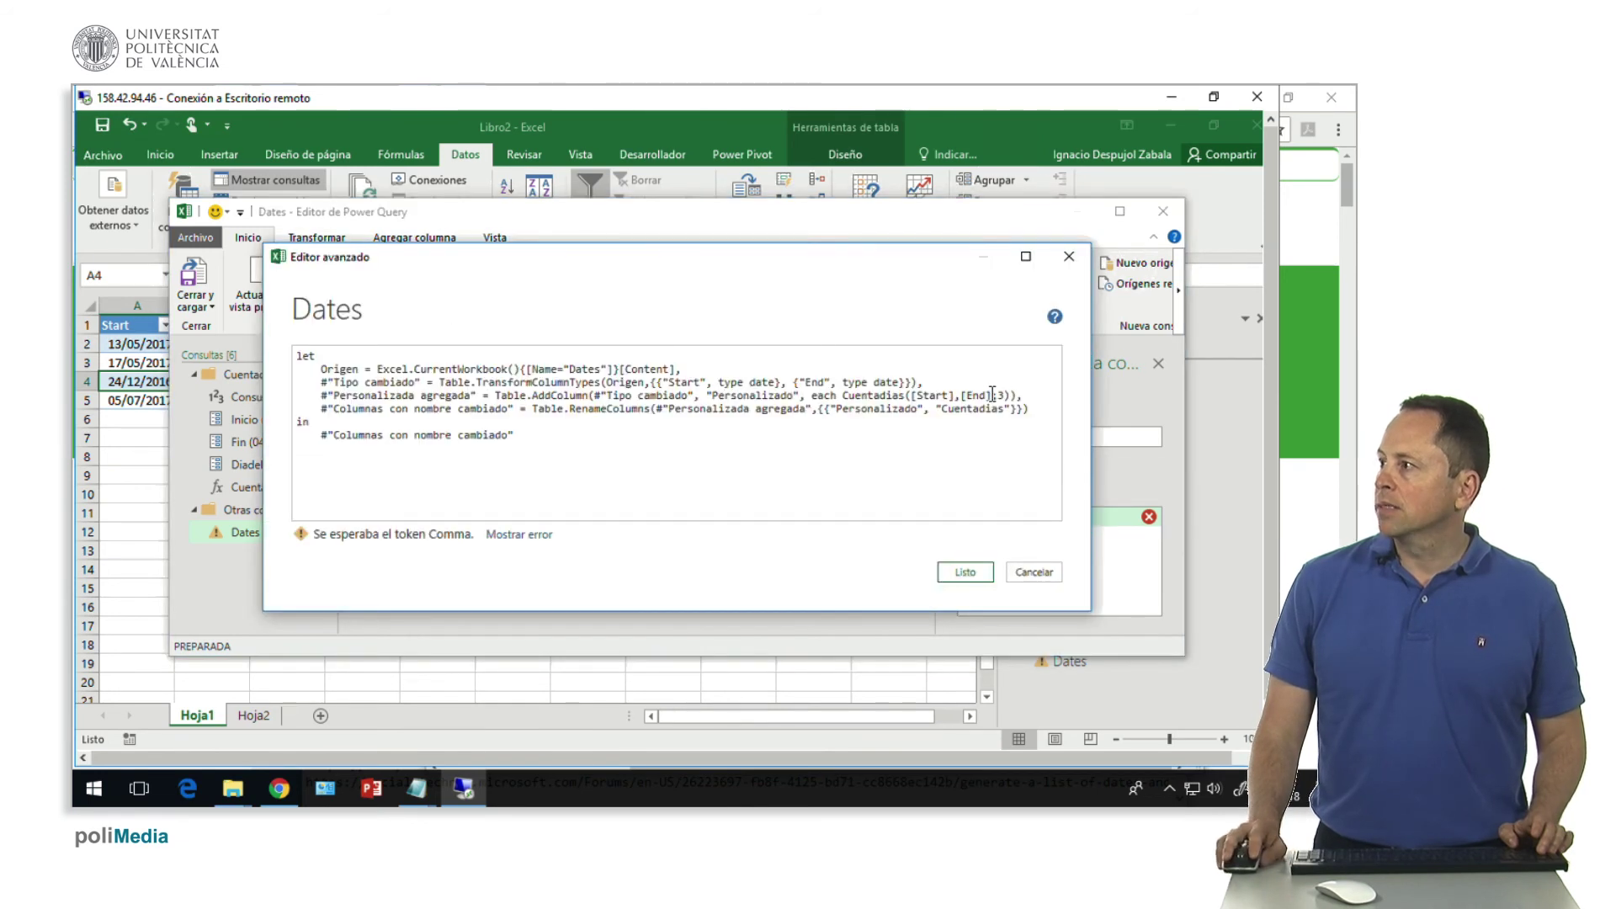
key(Delete)
text(,)
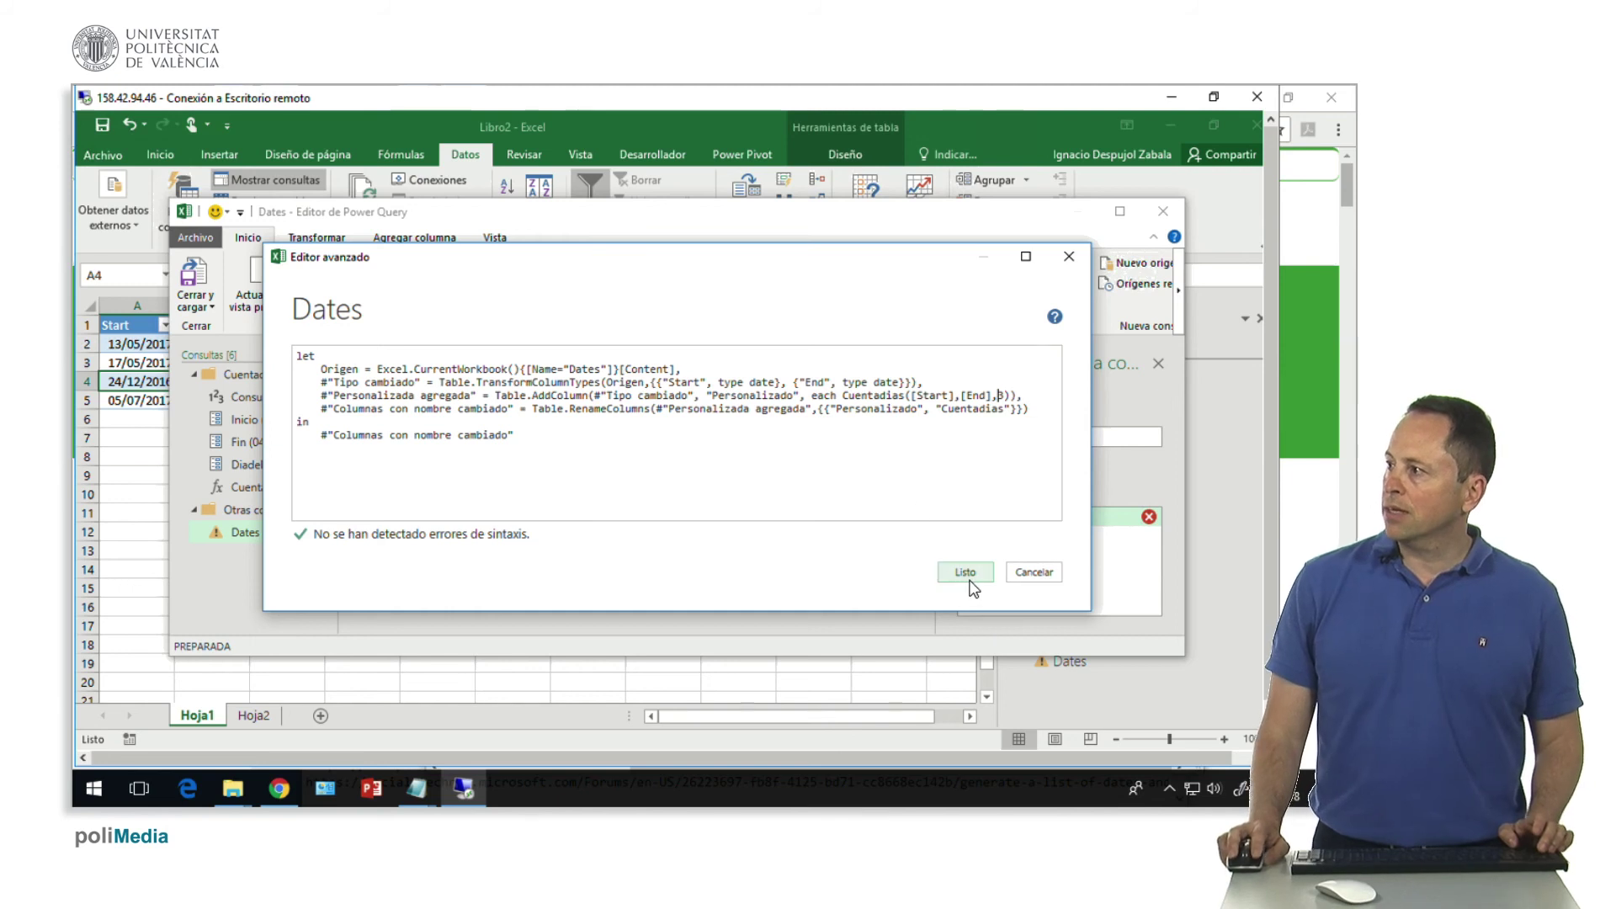
click(966, 572)
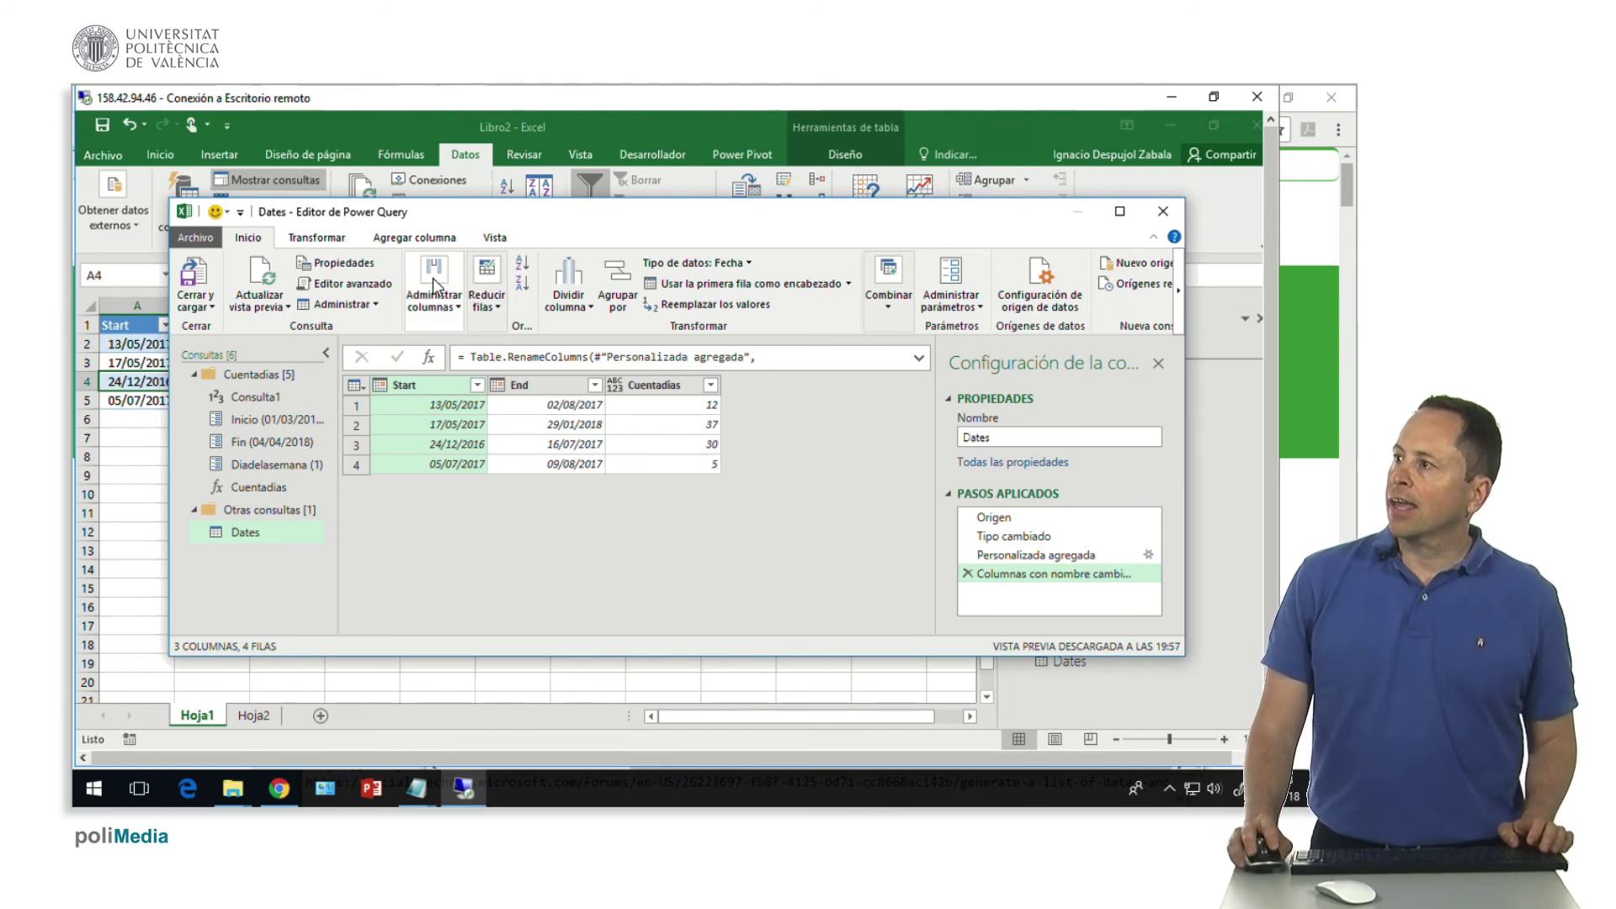
Review the Dates query's M code again and close it without changes
click(350, 283)
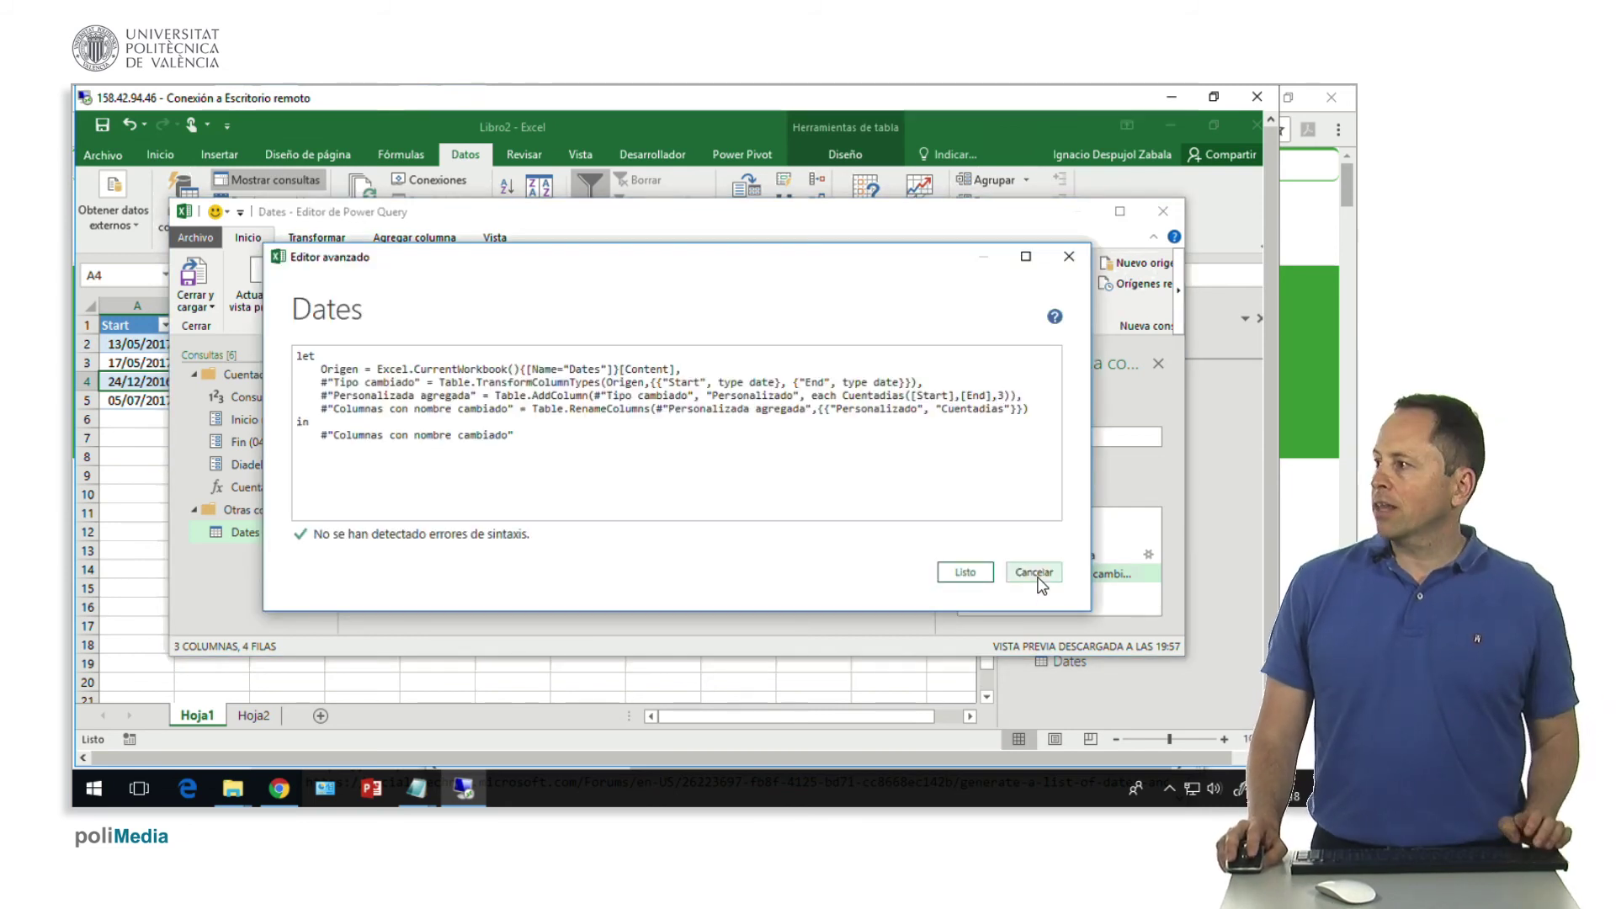
click(965, 576)
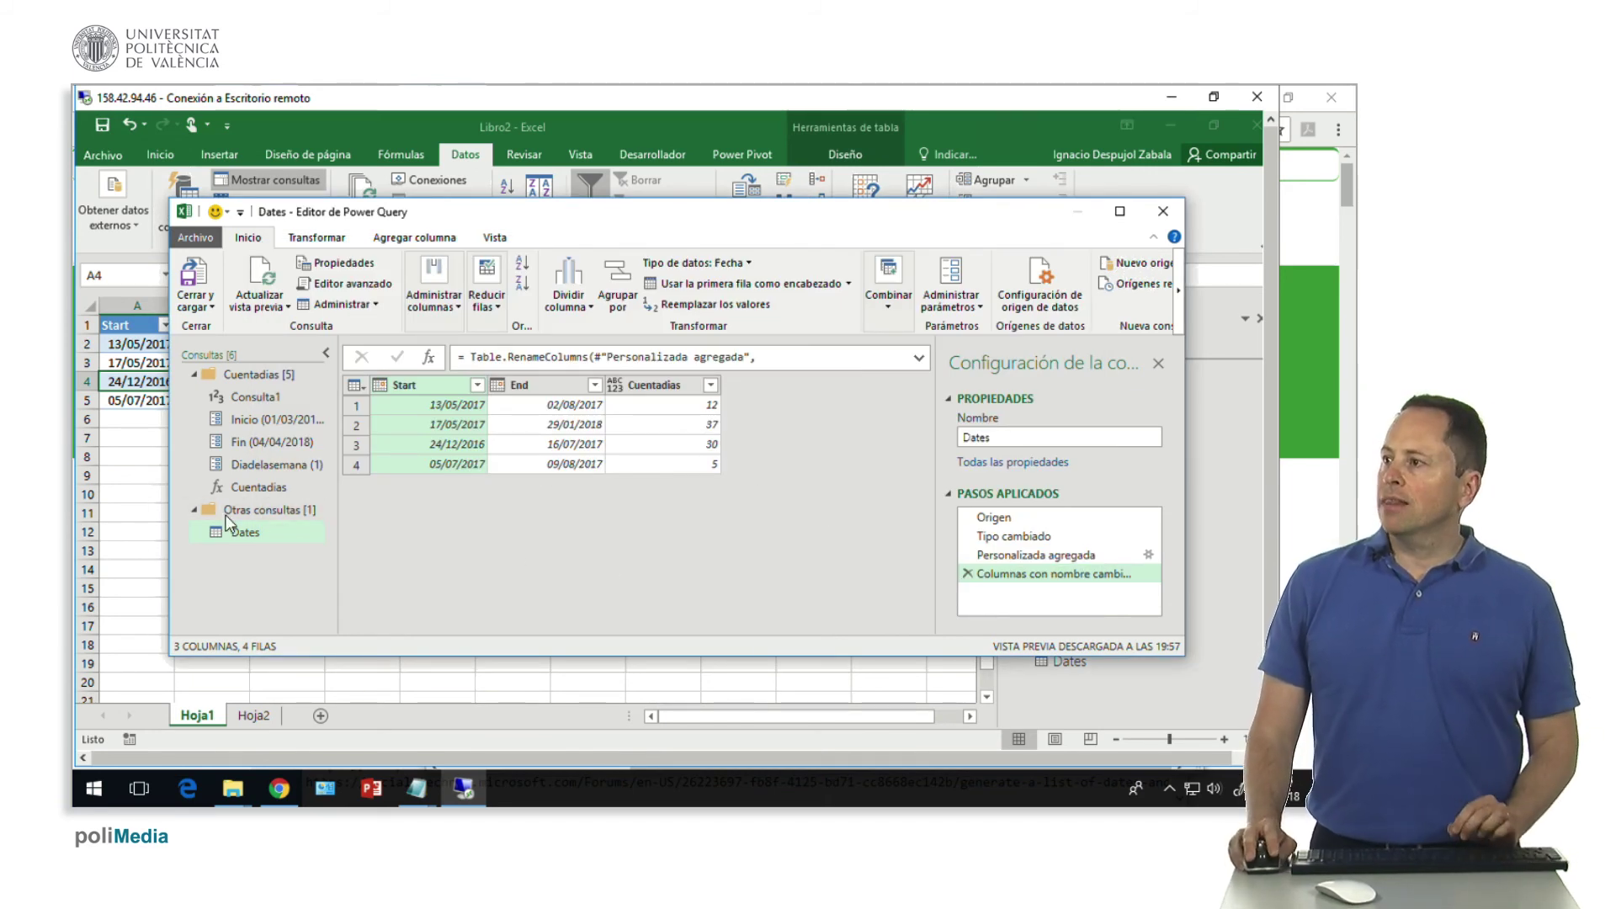
click(261, 487)
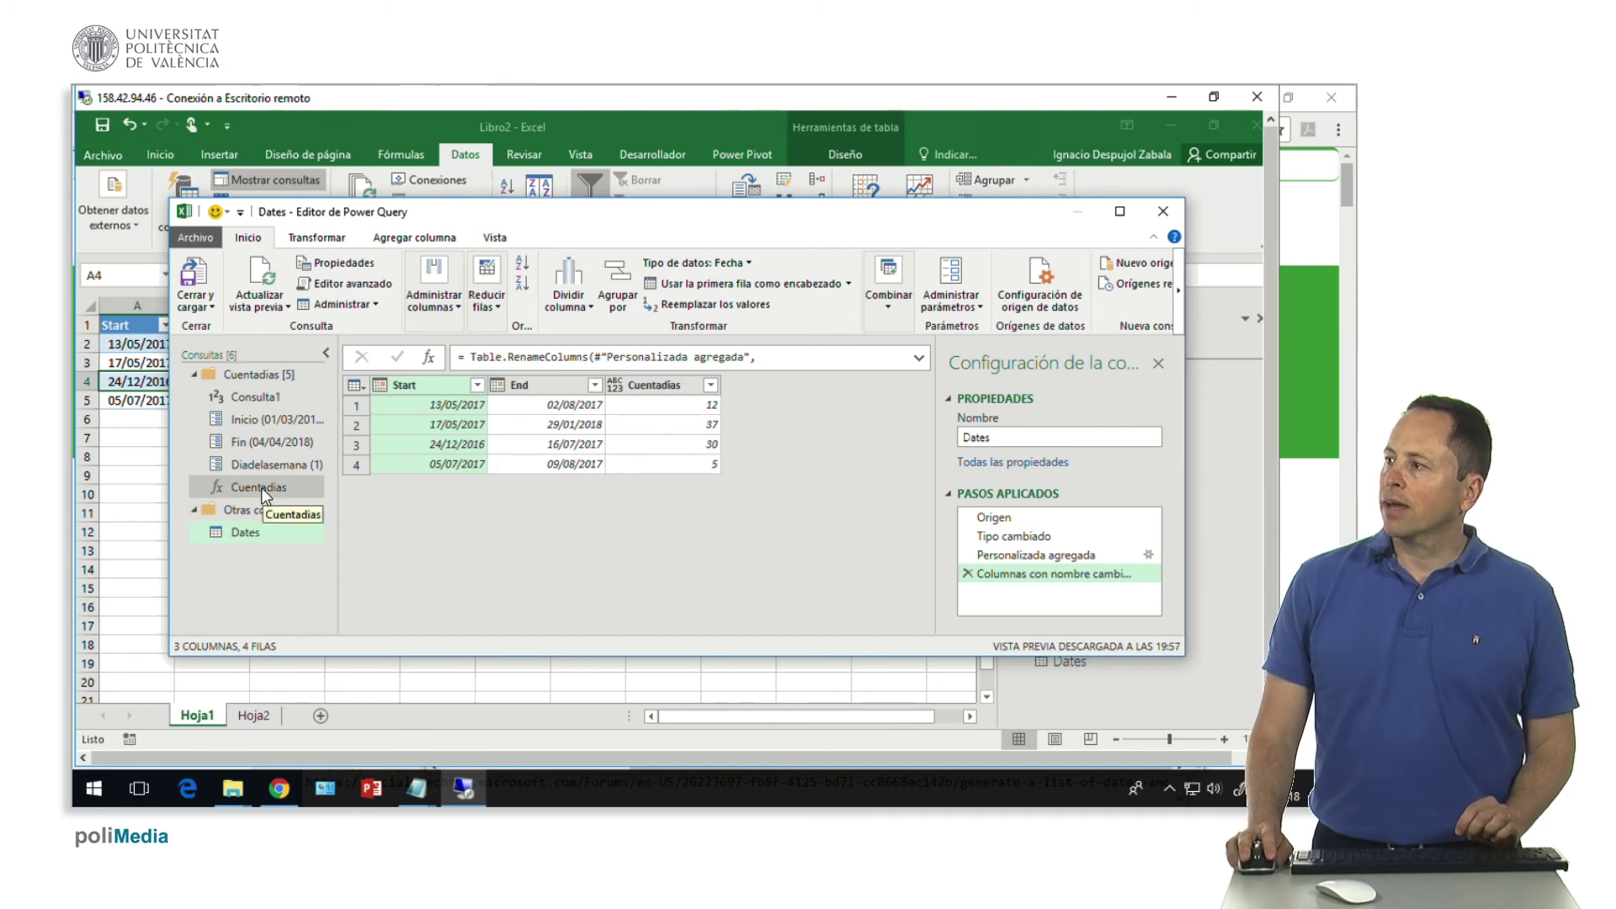
Delete the outer 'let Origen =' and 'in Origen' lines from Cuentadias's code and save
click(327, 288)
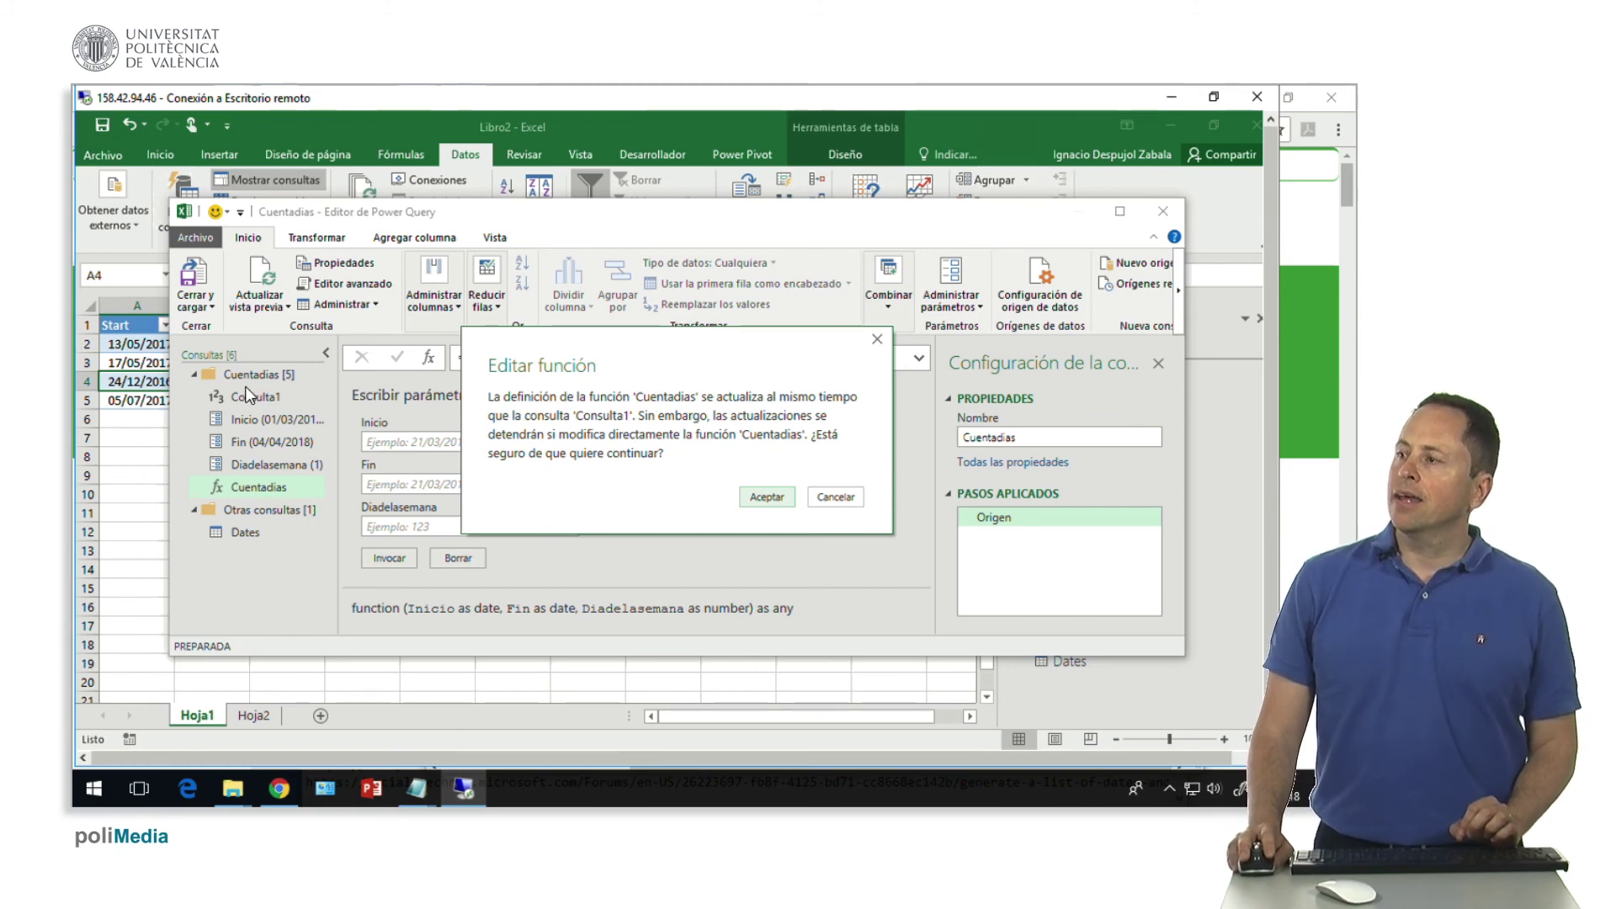
click(767, 498)
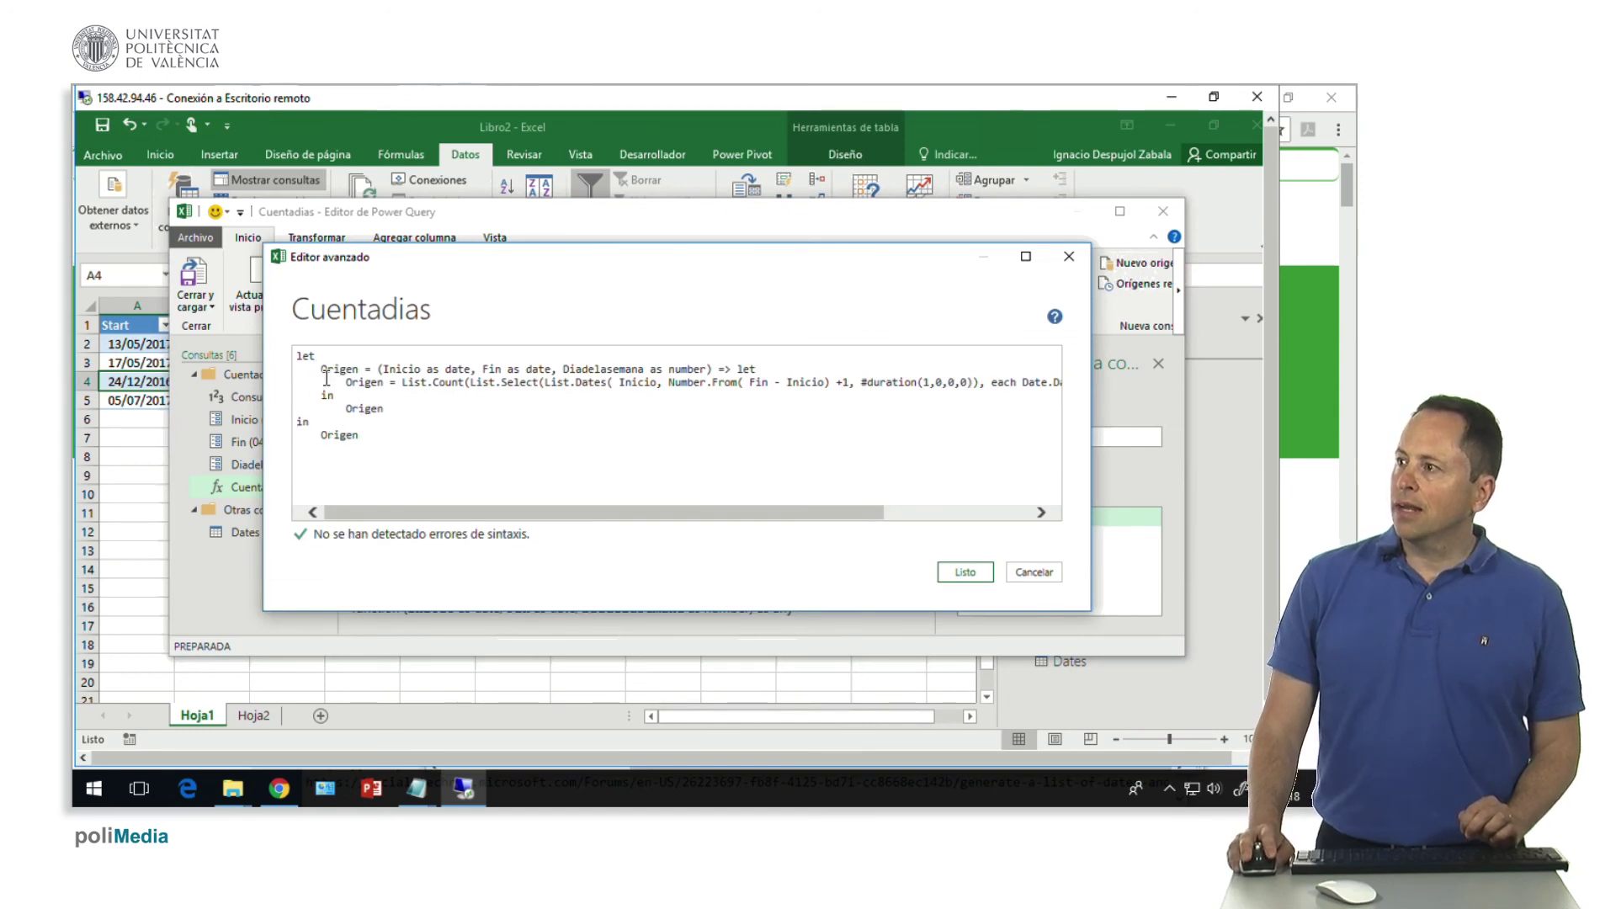
click(731, 371)
key(Return)
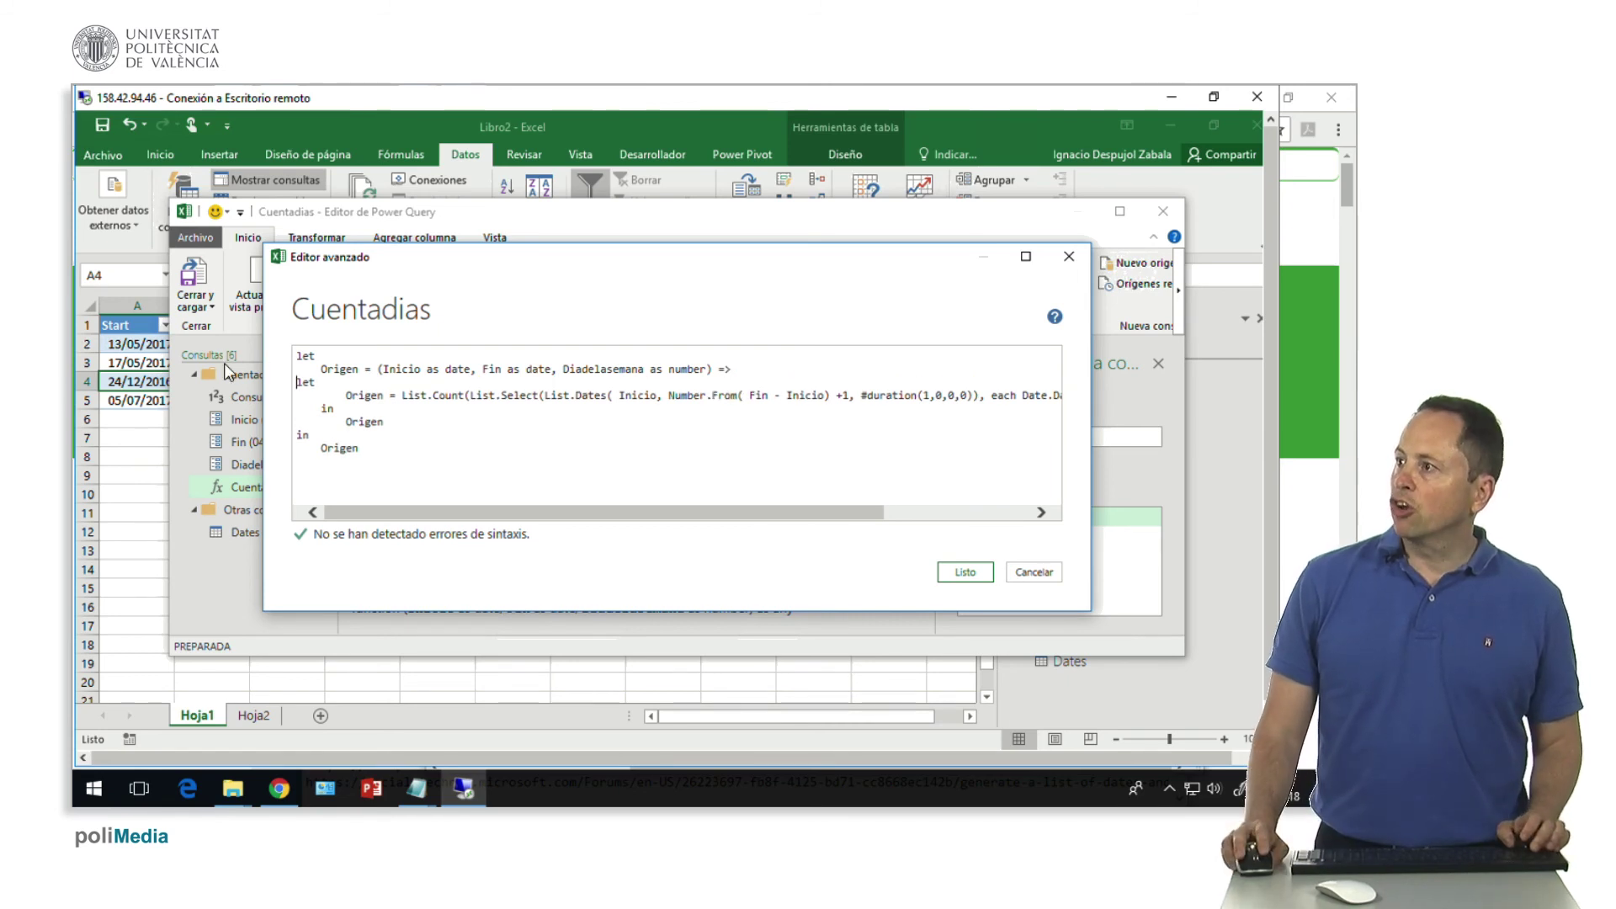
drag(372, 371, 254, 349)
key(Delete)
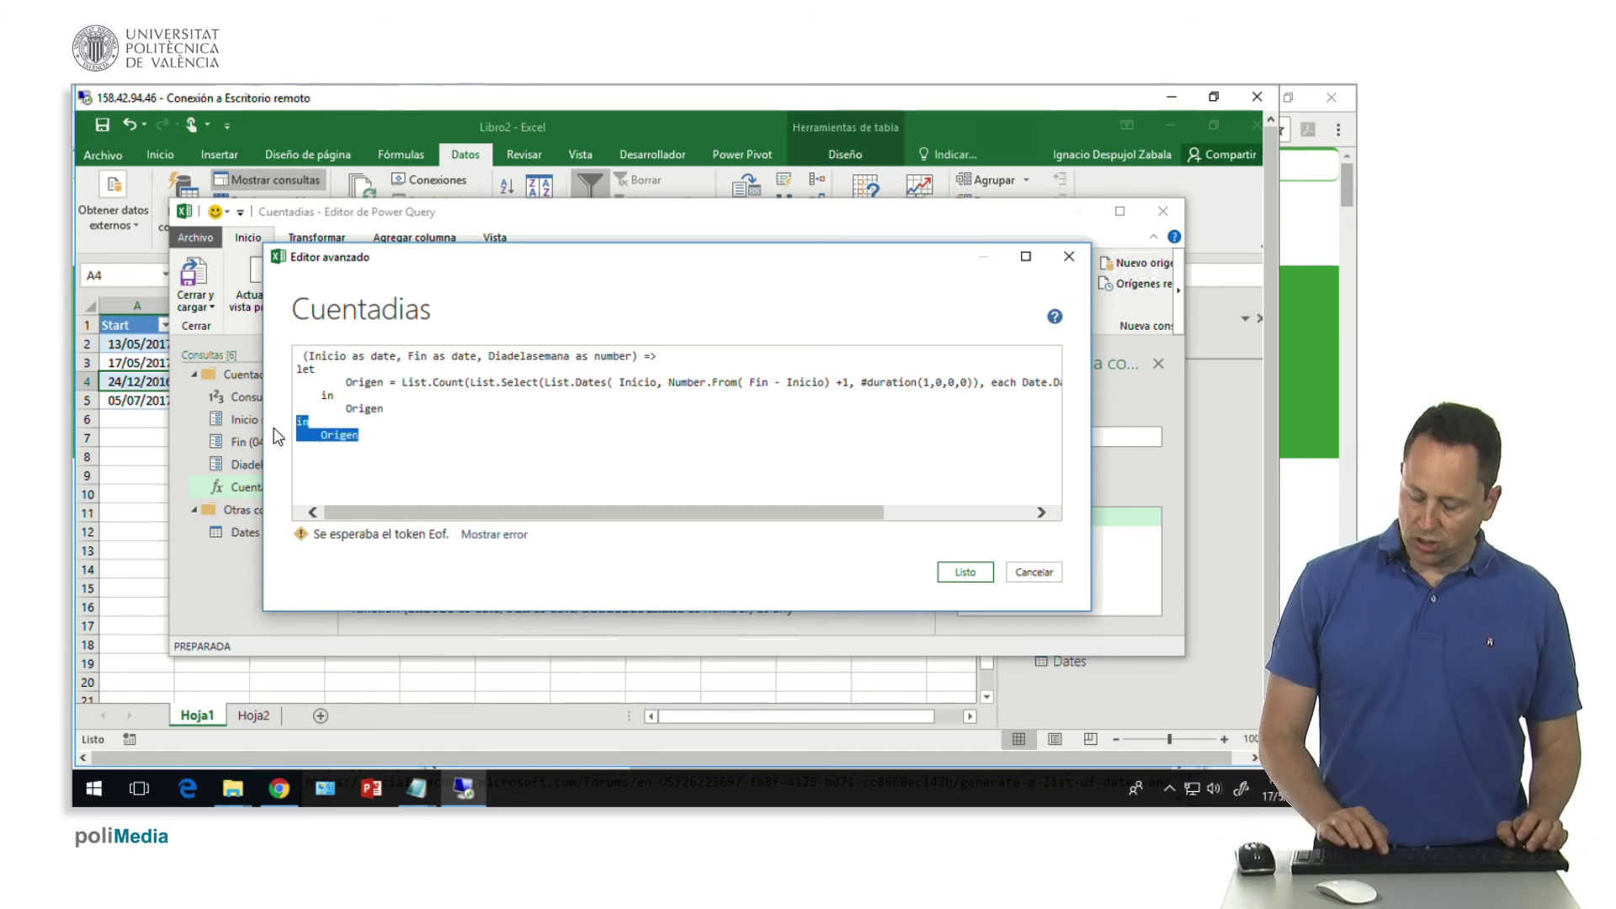
key(Delete)
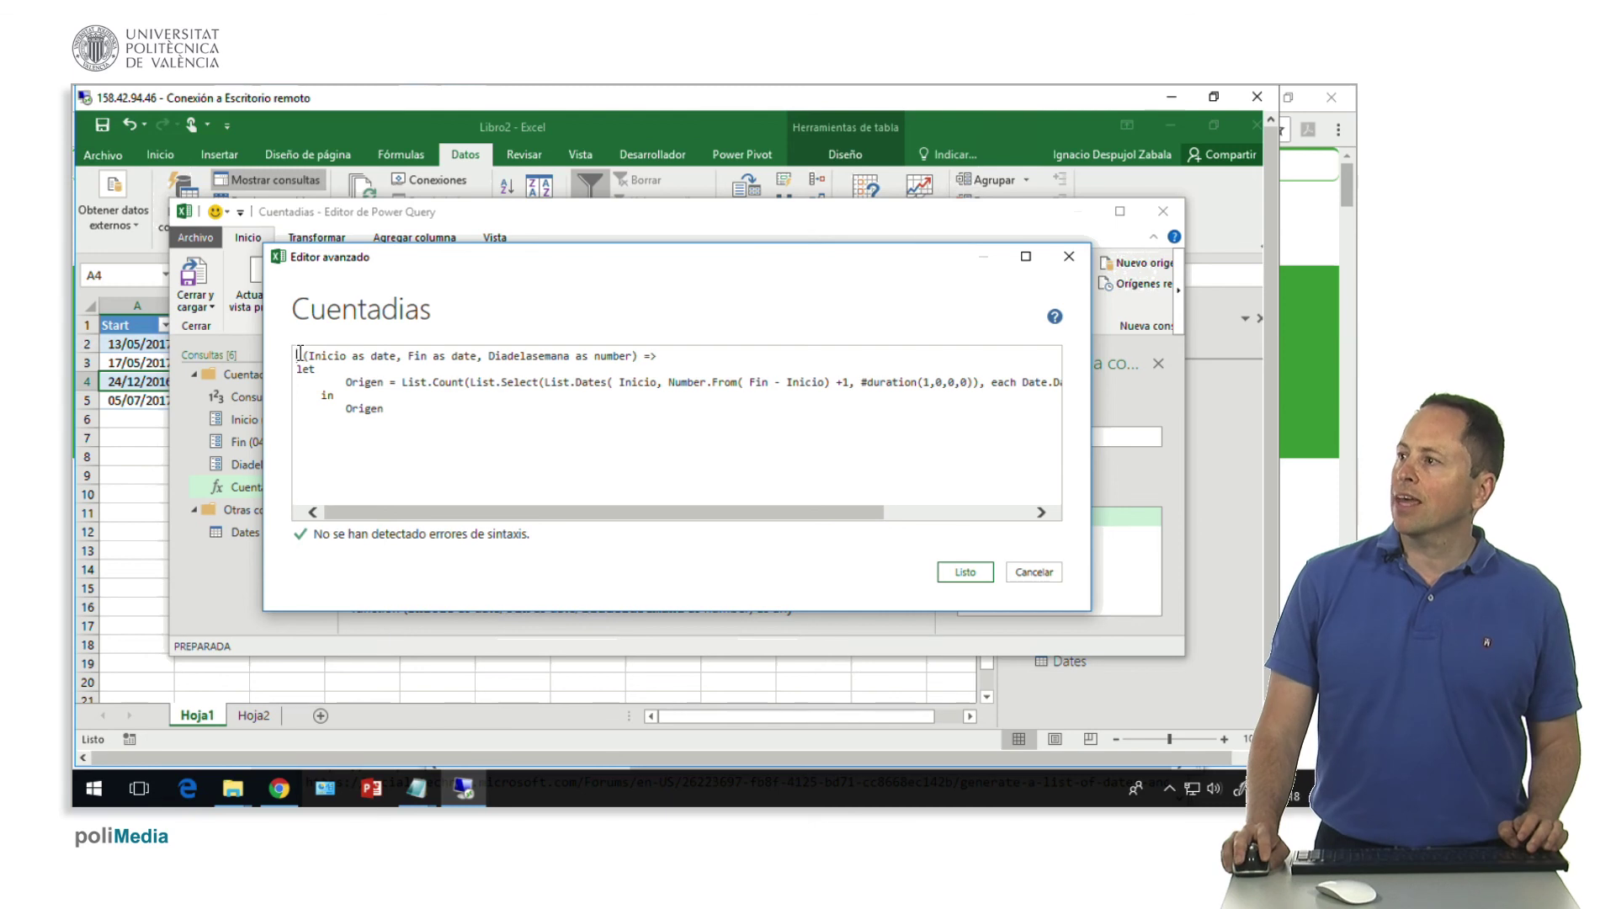
click(967, 574)
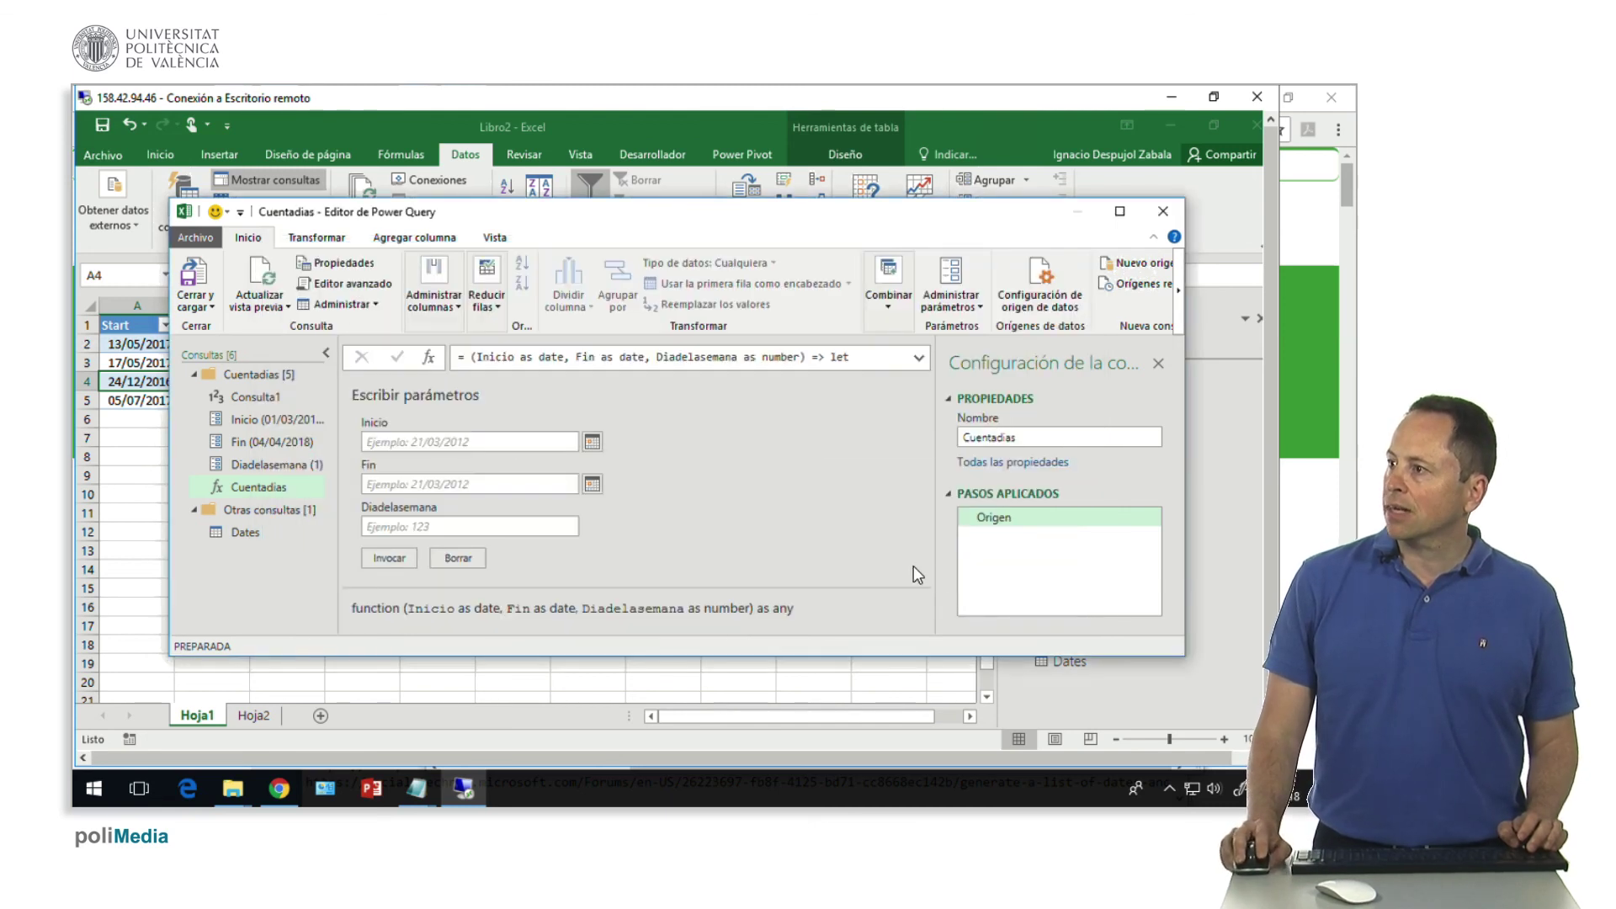
click(253, 532)
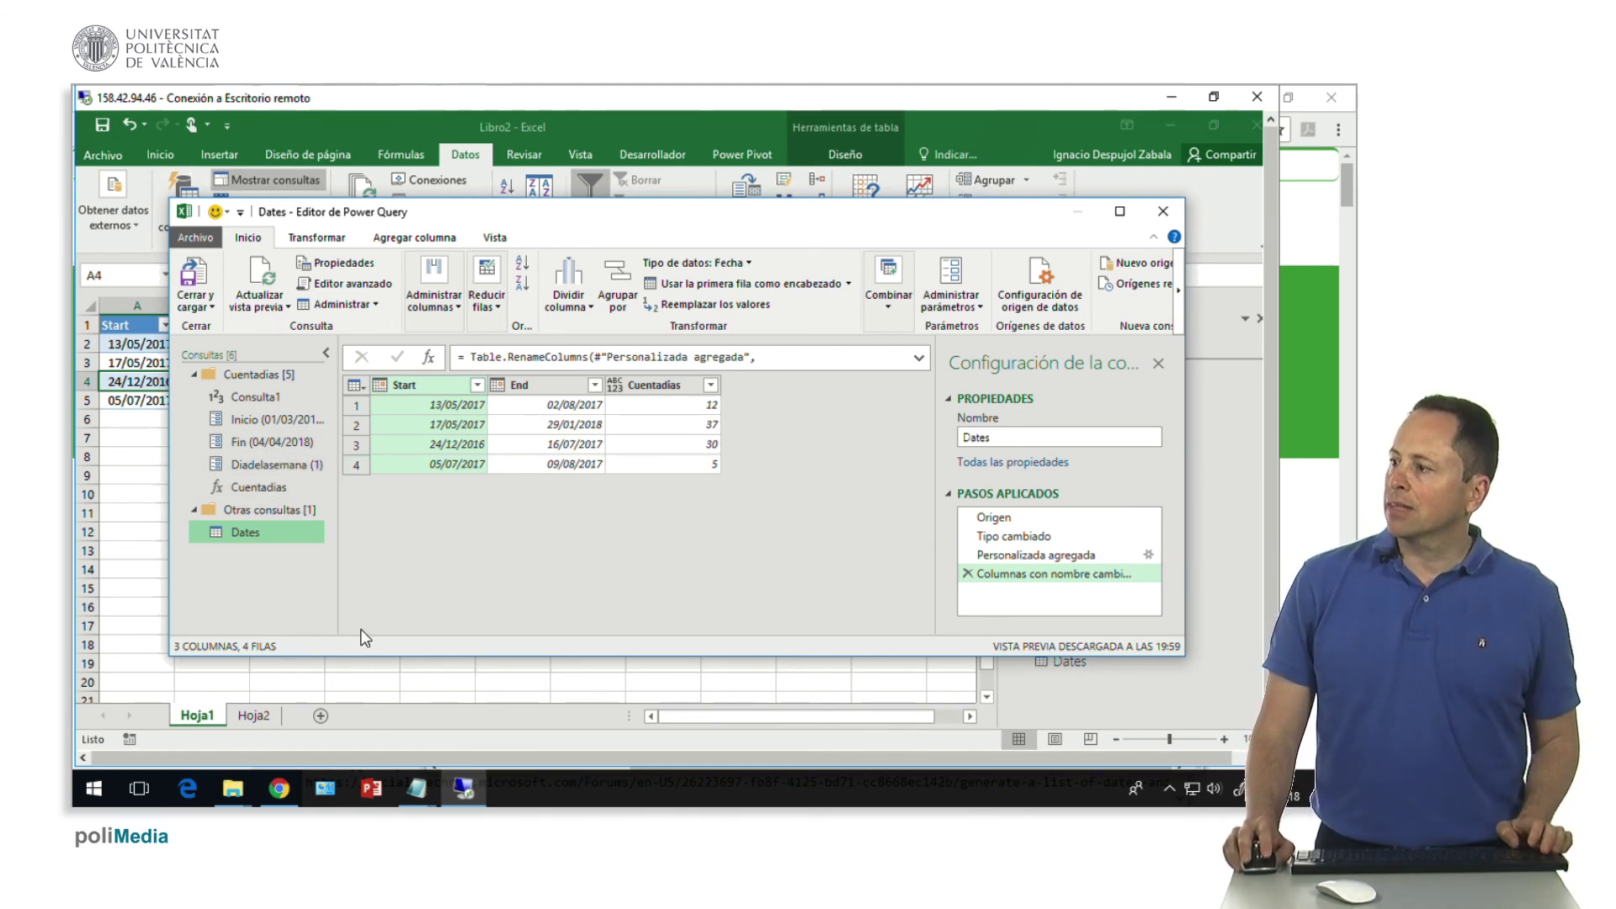
mouse_move(279, 790)
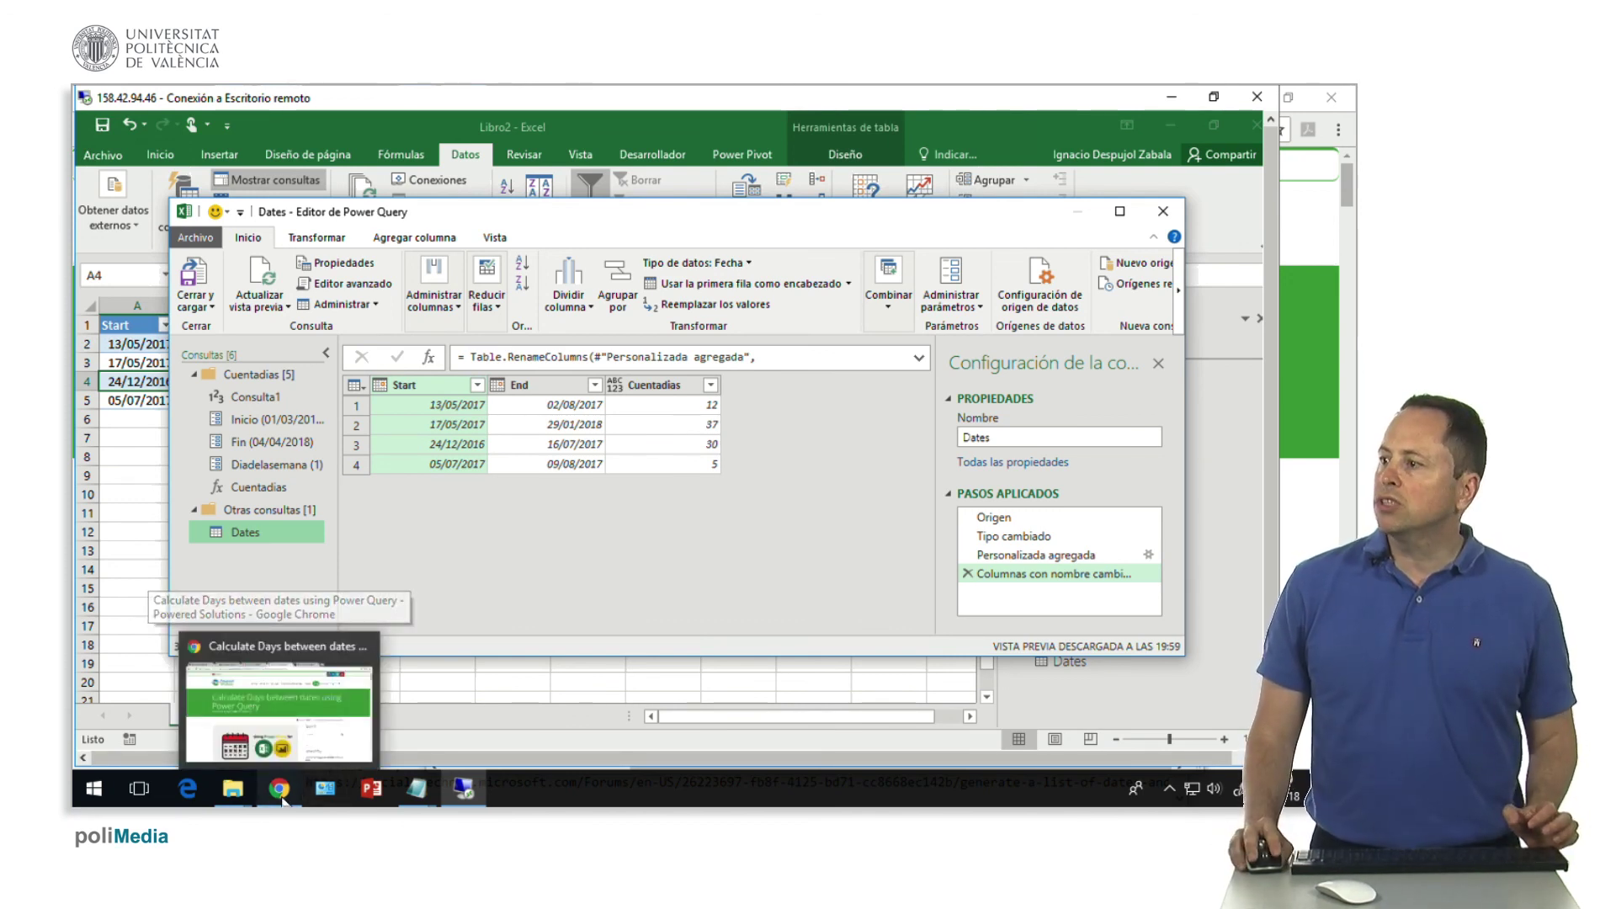
click(284, 791)
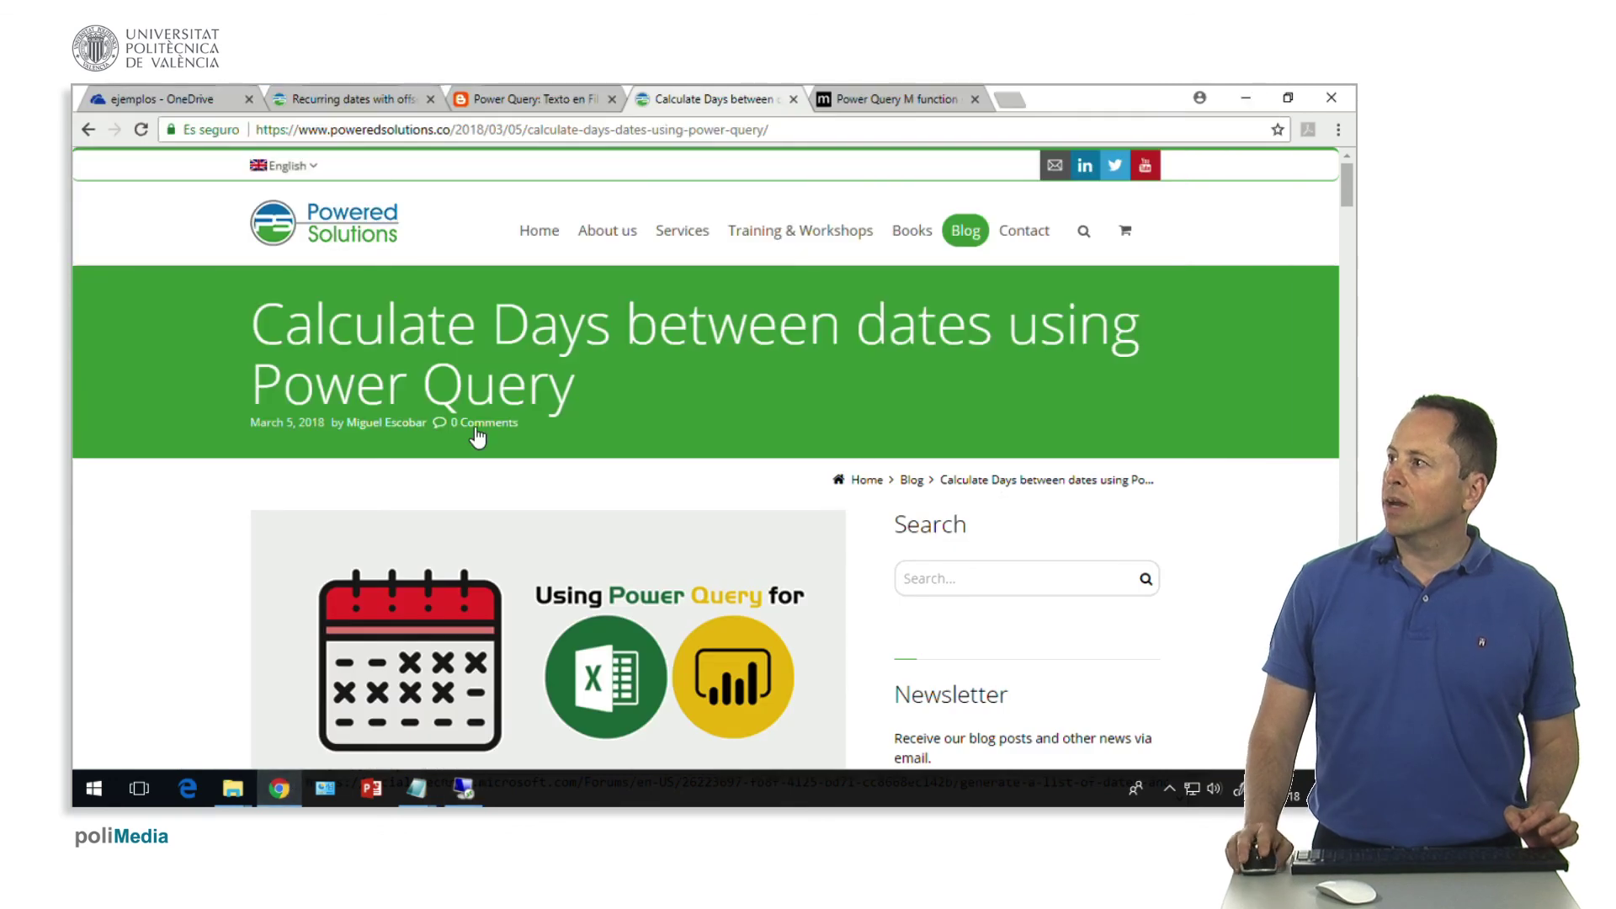
click(926, 97)
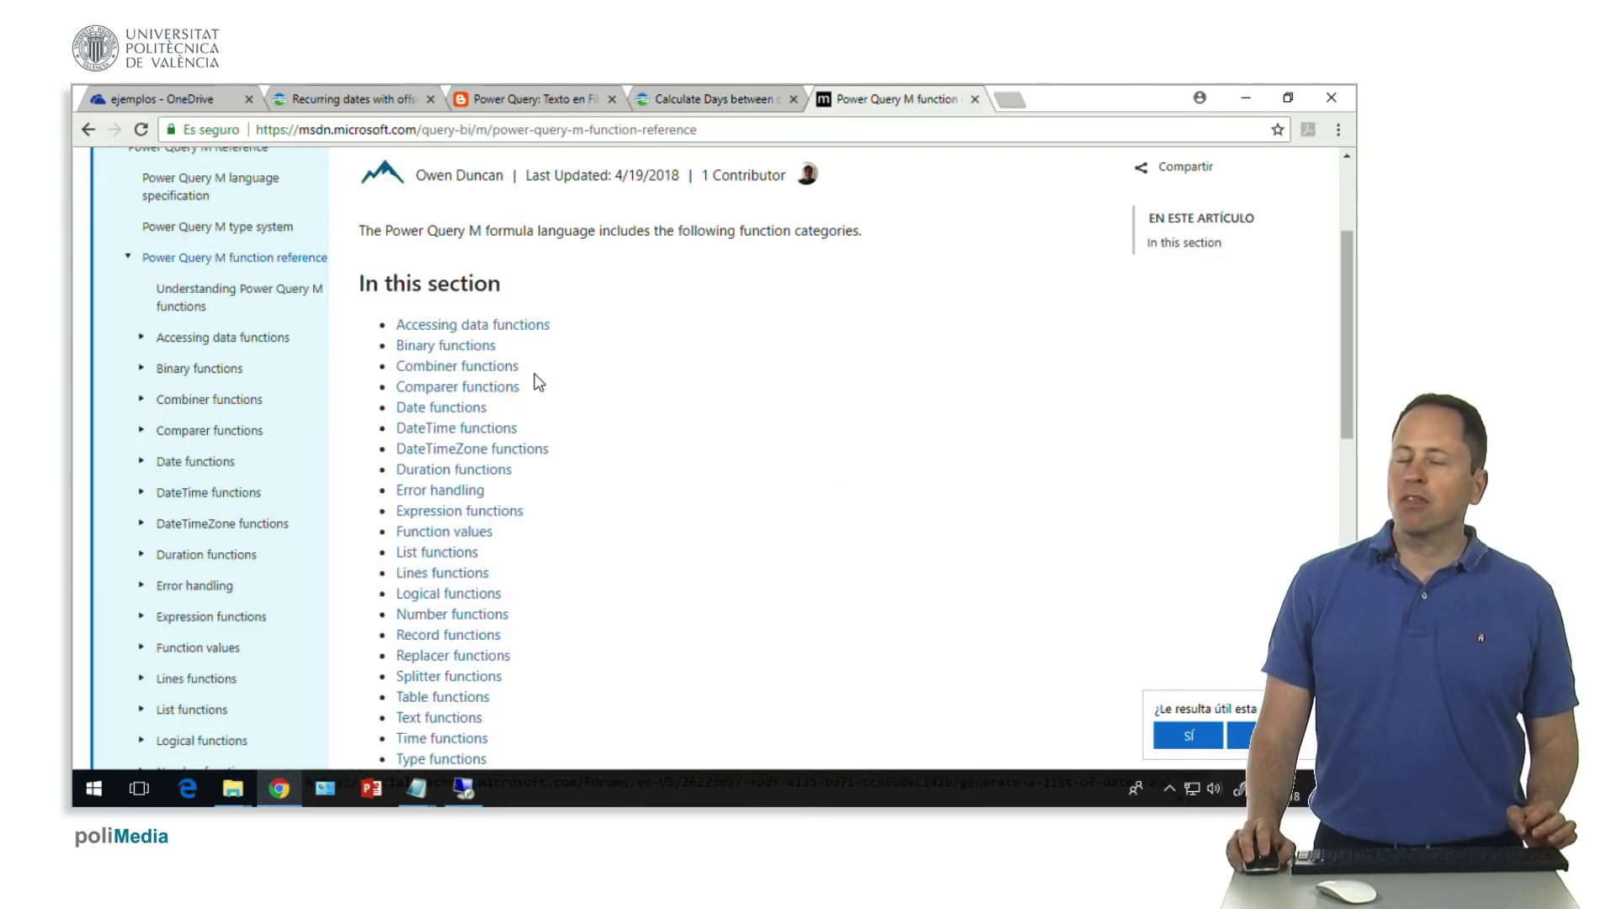
scroll(521, 404, down, 1)
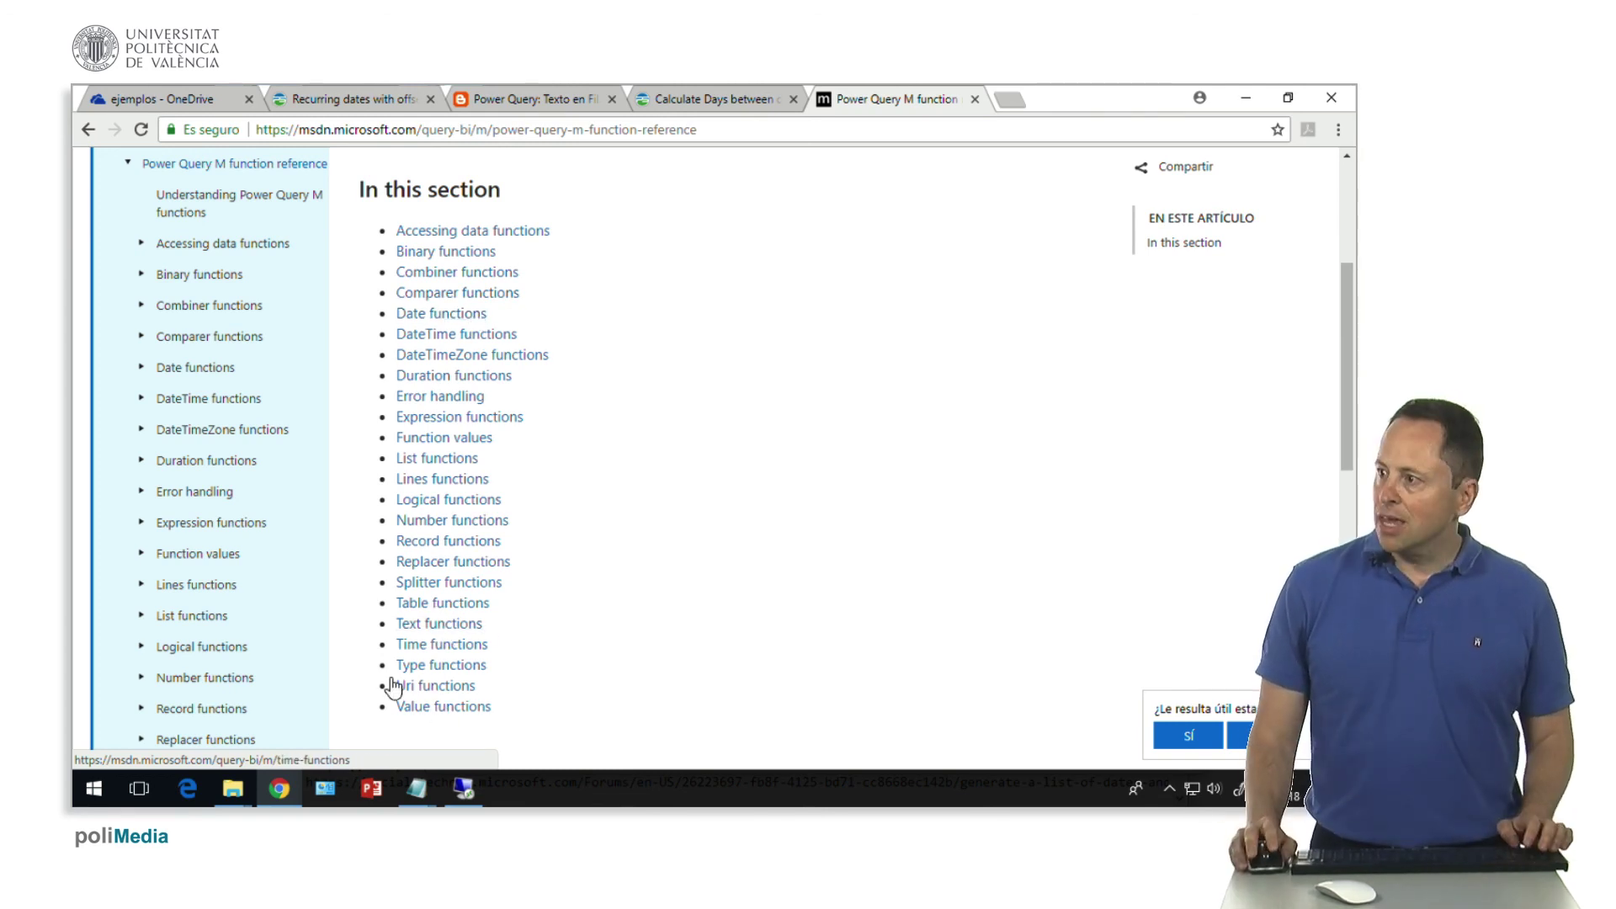
click(463, 789)
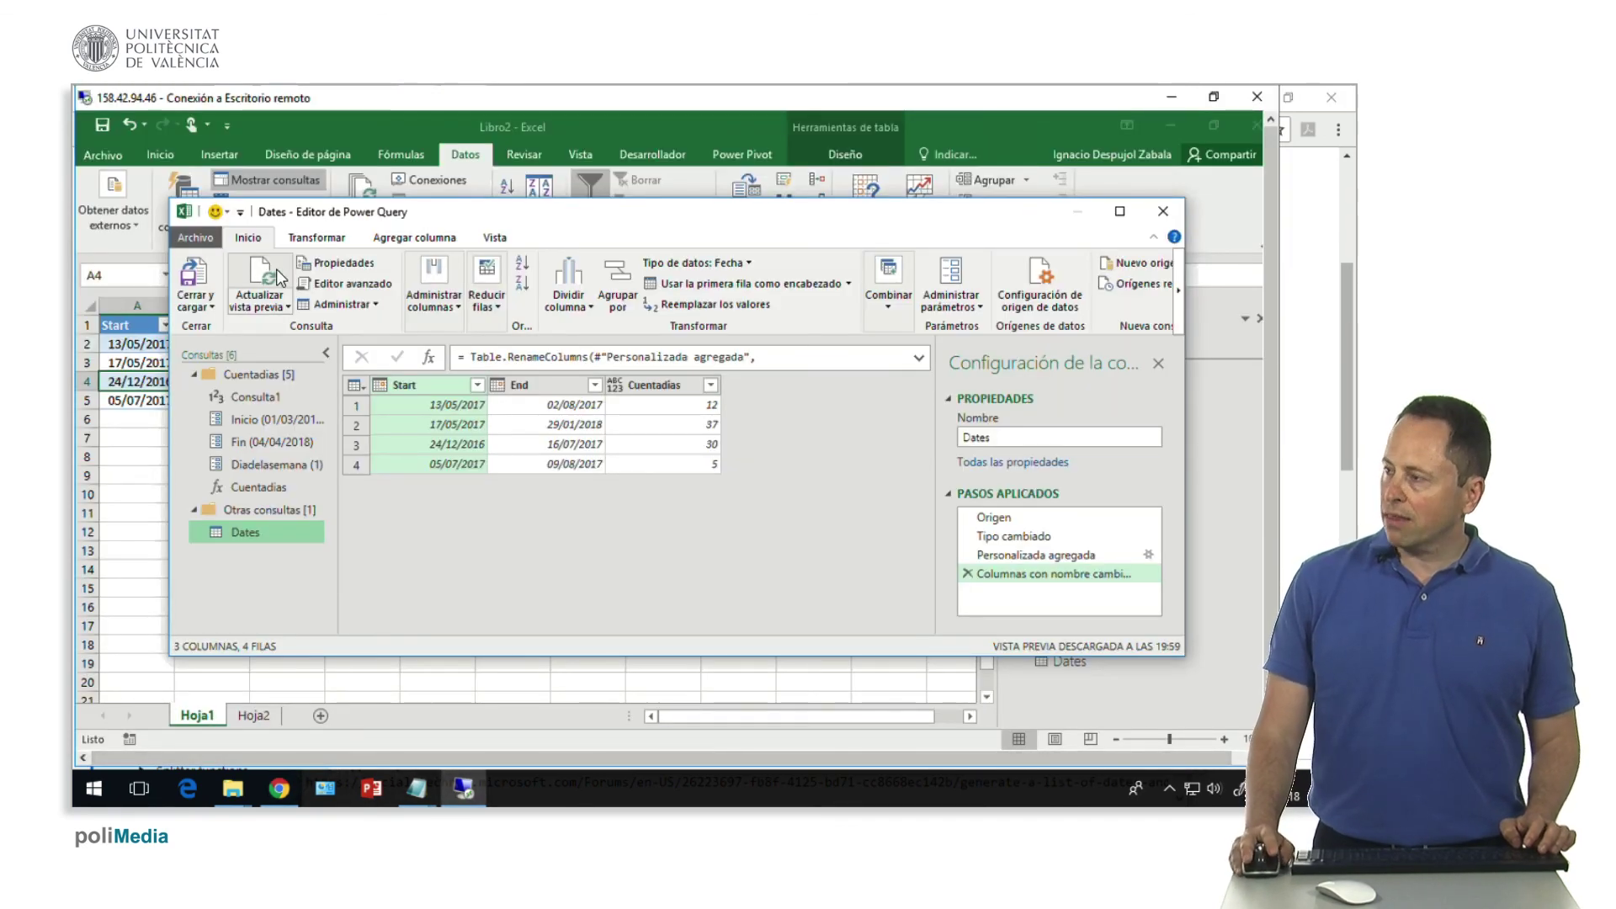
Open Editor avanzado for the Dates query
click(345, 284)
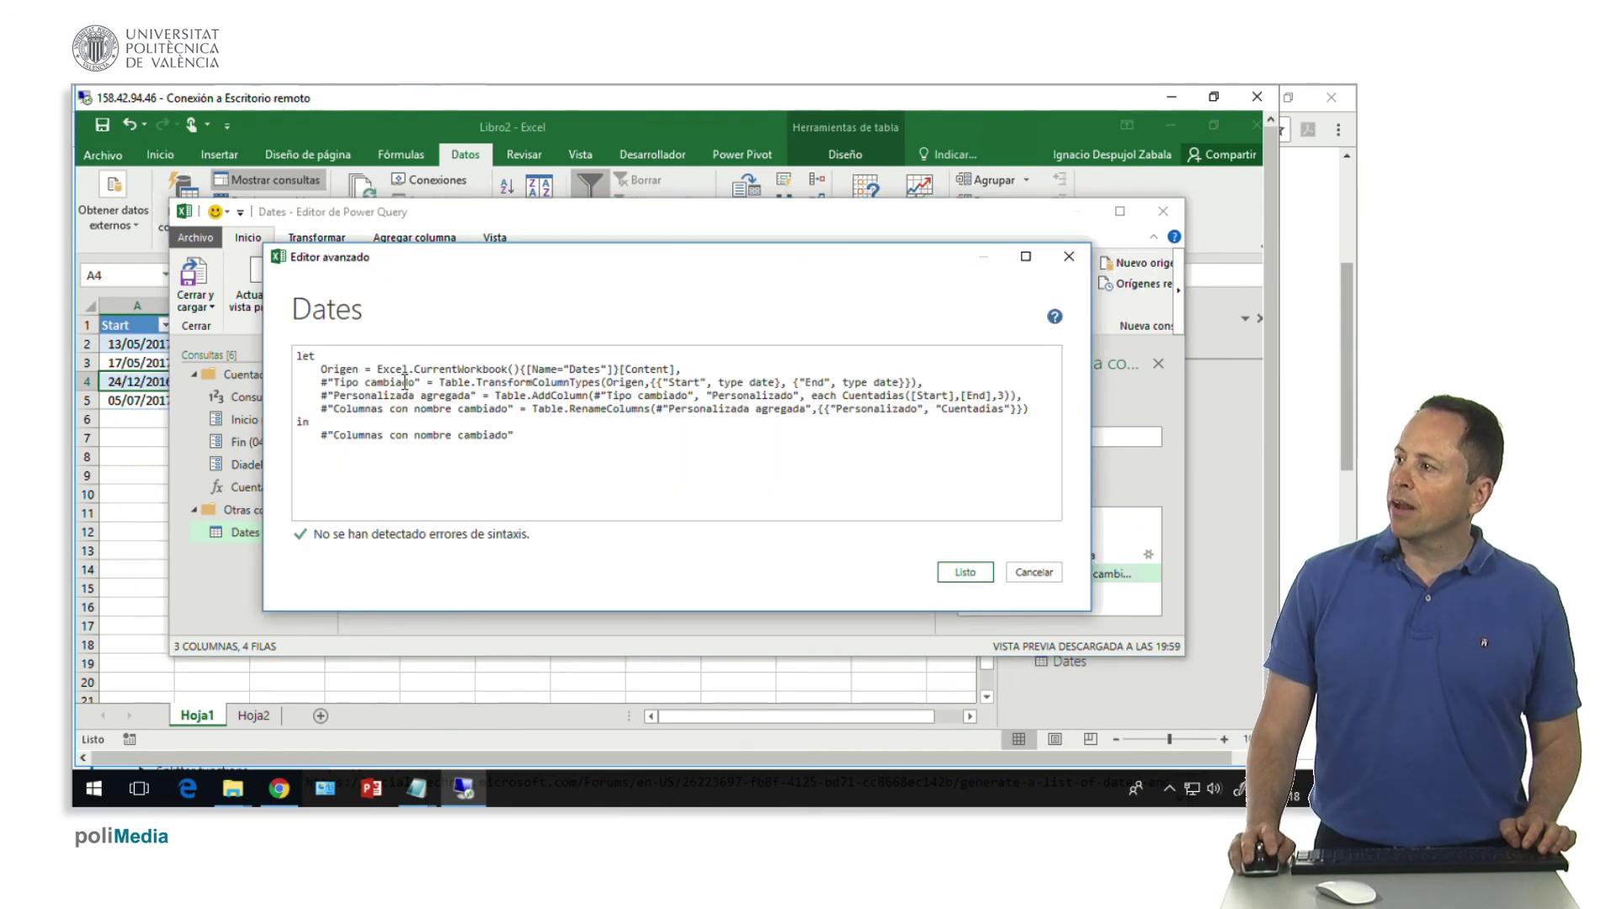